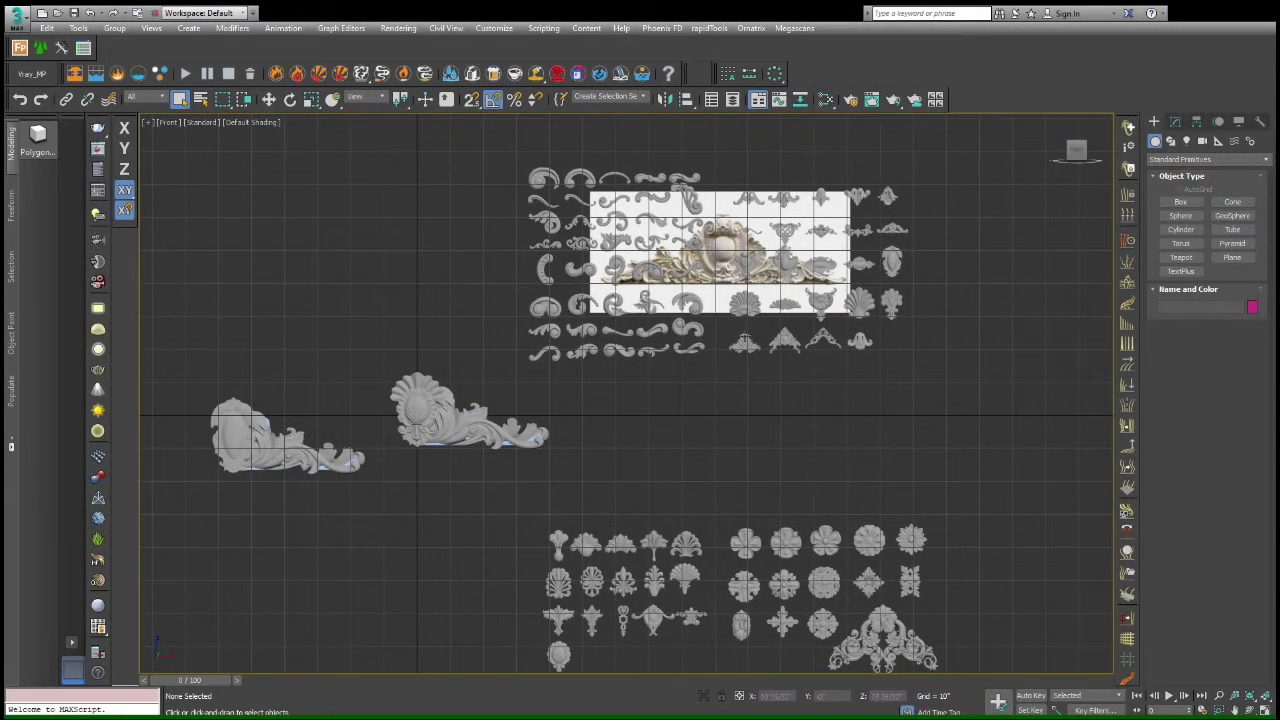
# Move the reference image plane along X off the ornament library into the empty space beside it
pyautogui.click(720, 265)
pyautogui.scroll(4, 720, 265)
pyautogui.scroll(-4, 720, 265)
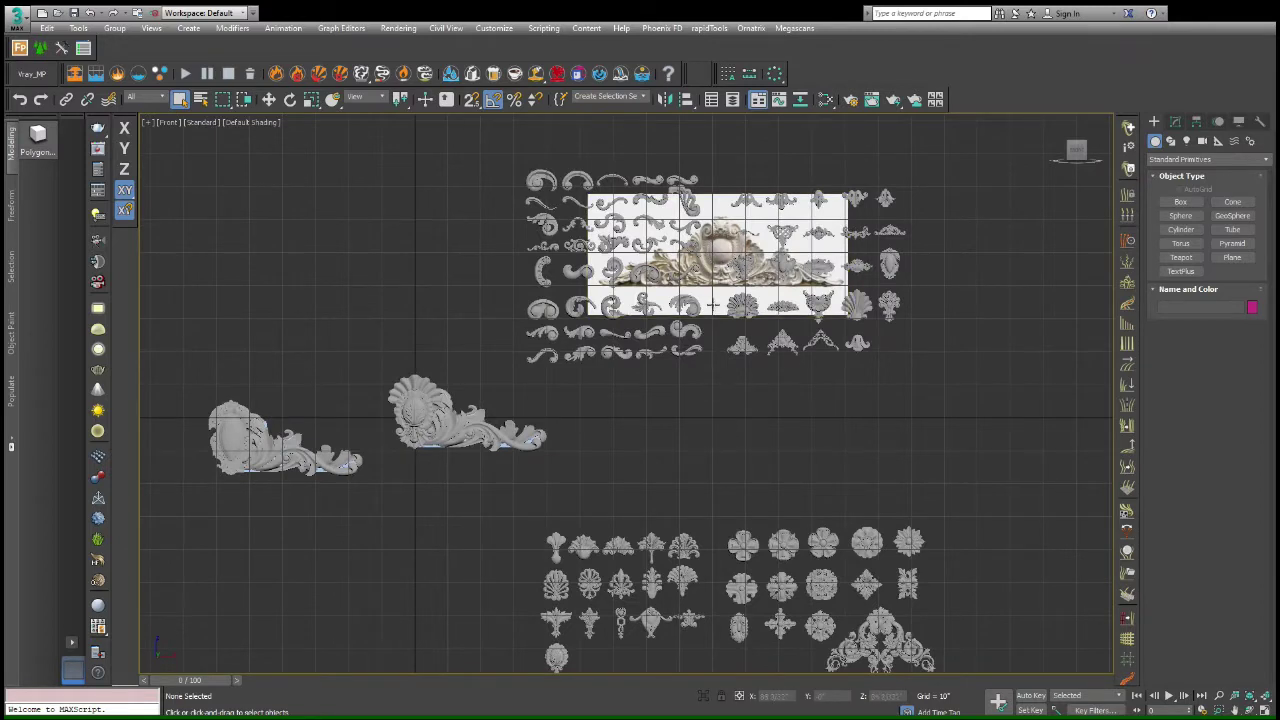
pyautogui.click(730, 268)
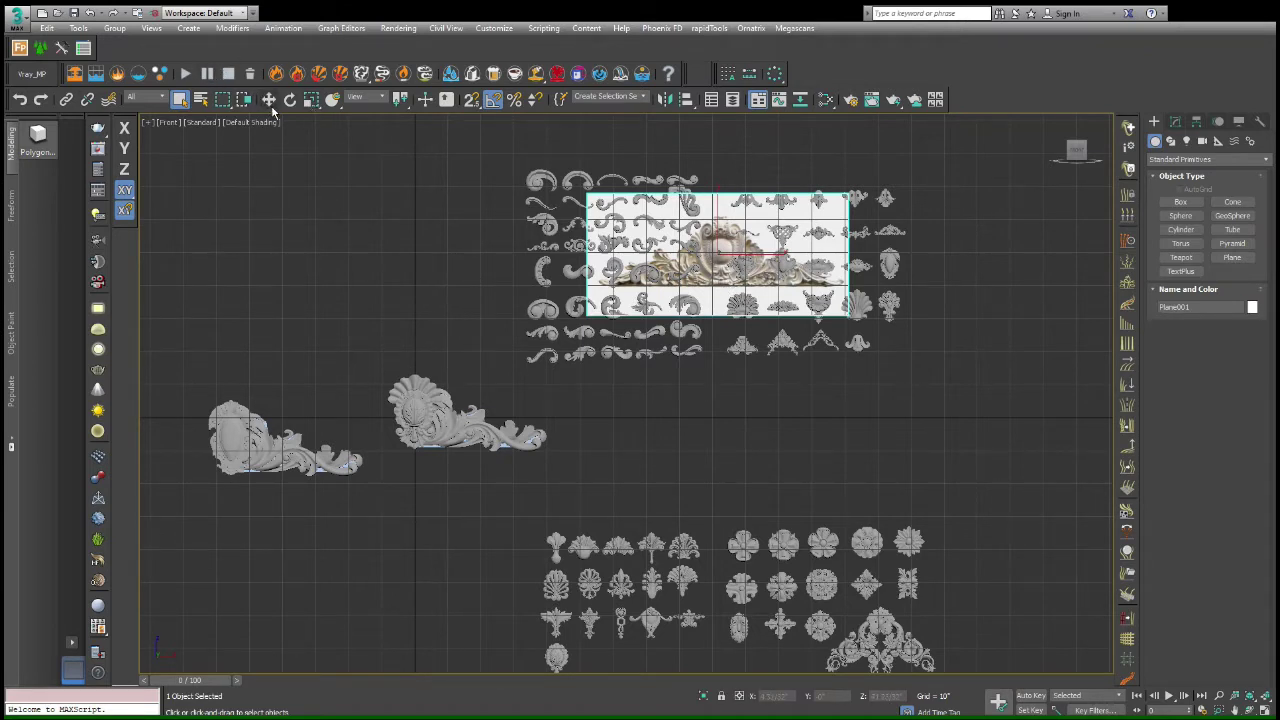
pyautogui.click(268, 99)
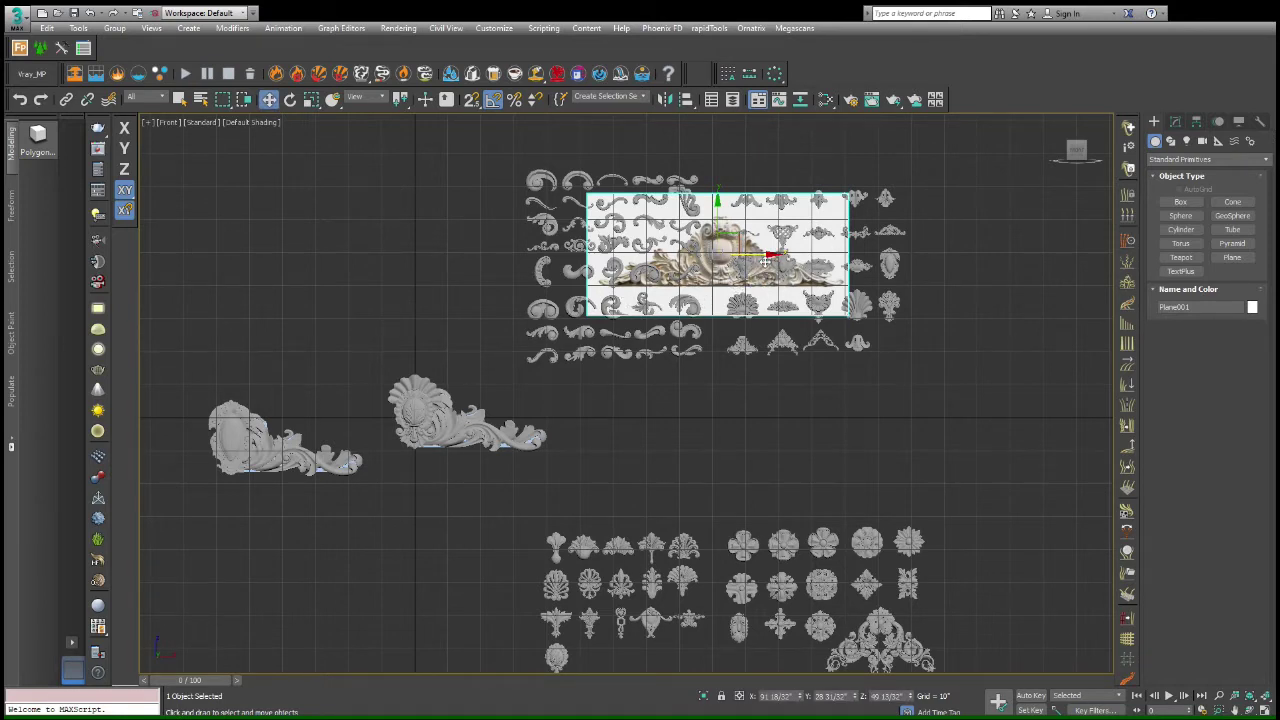
pyautogui.moveTo(765, 261); pyautogui.dragTo(386, 254)
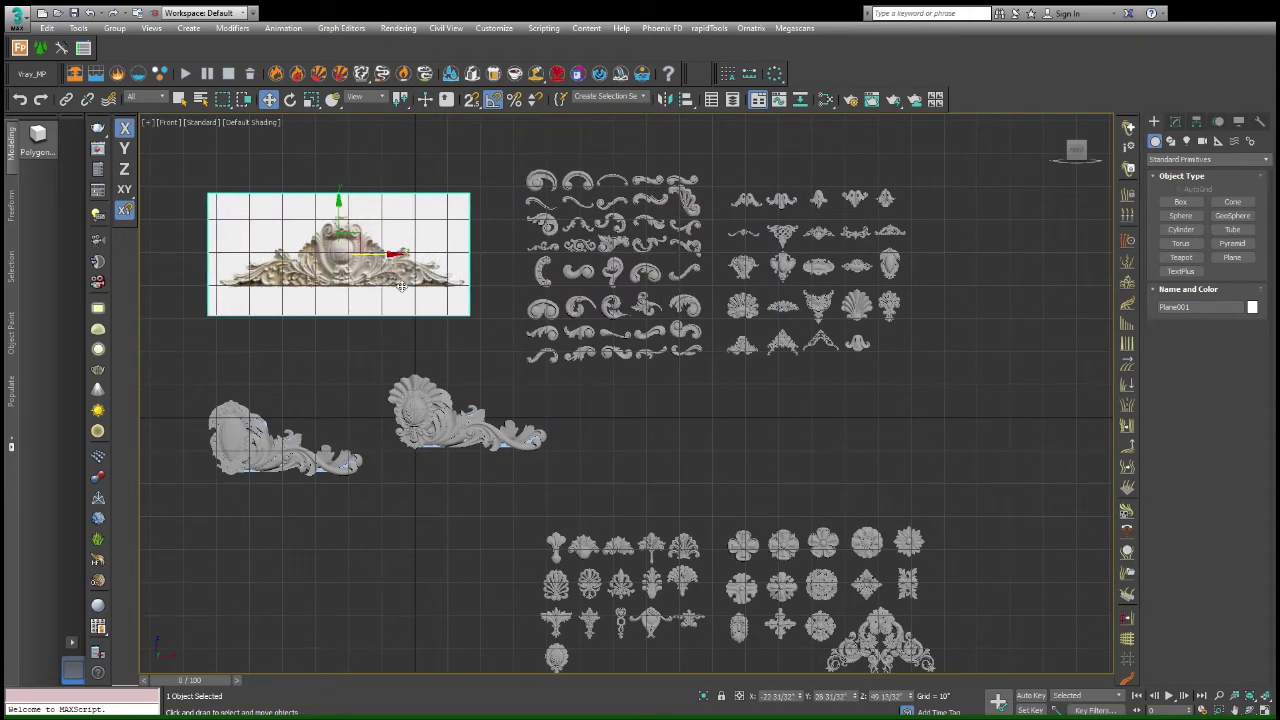
pyautogui.click(510, 363)
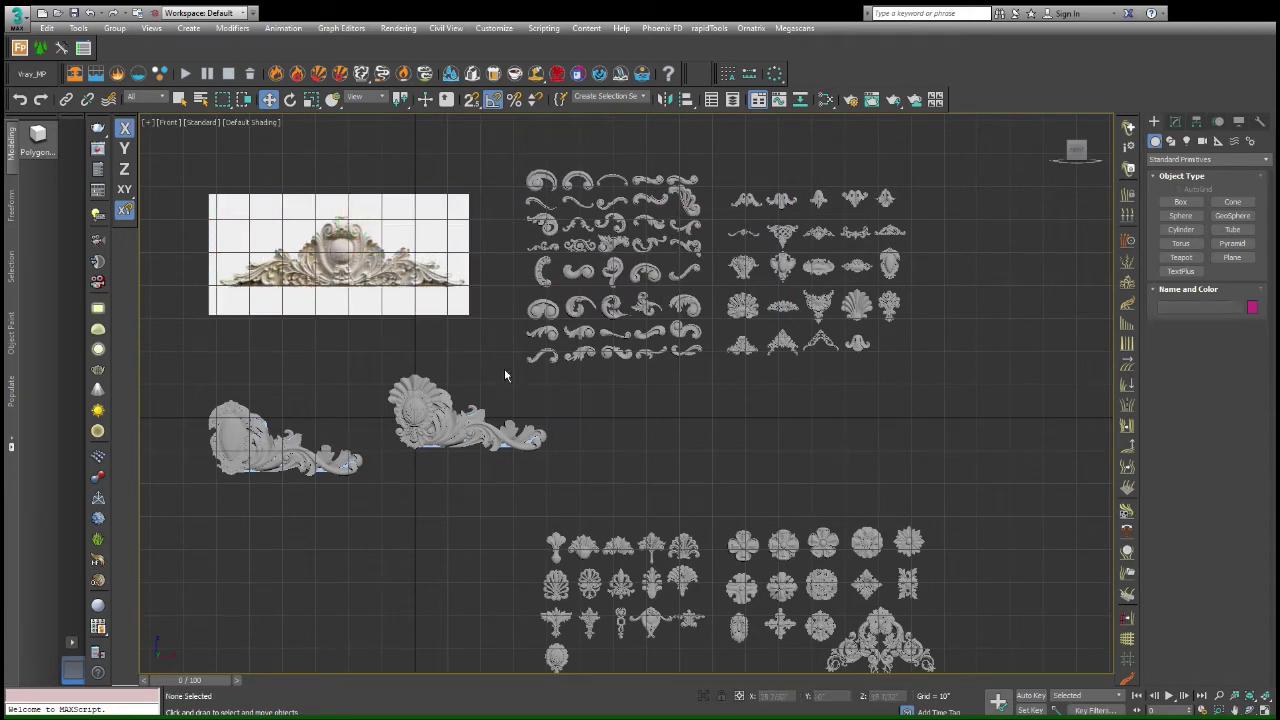
# Examine the reference image and the two half-cartouche ornament assemblies below it
pyautogui.scroll(-8, 510, 363)
pyautogui.scroll(8, 495, 340)
pyautogui.scroll(-3, 495, 340)
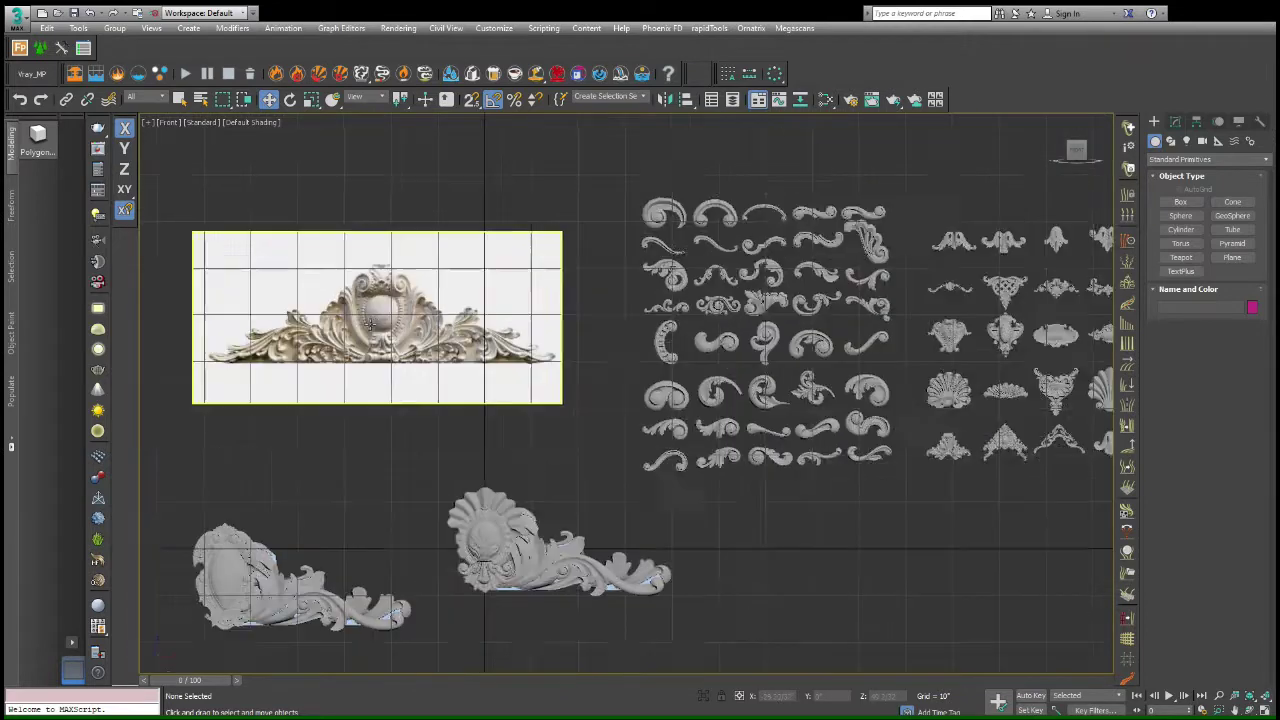
pyautogui.click(398, 313)
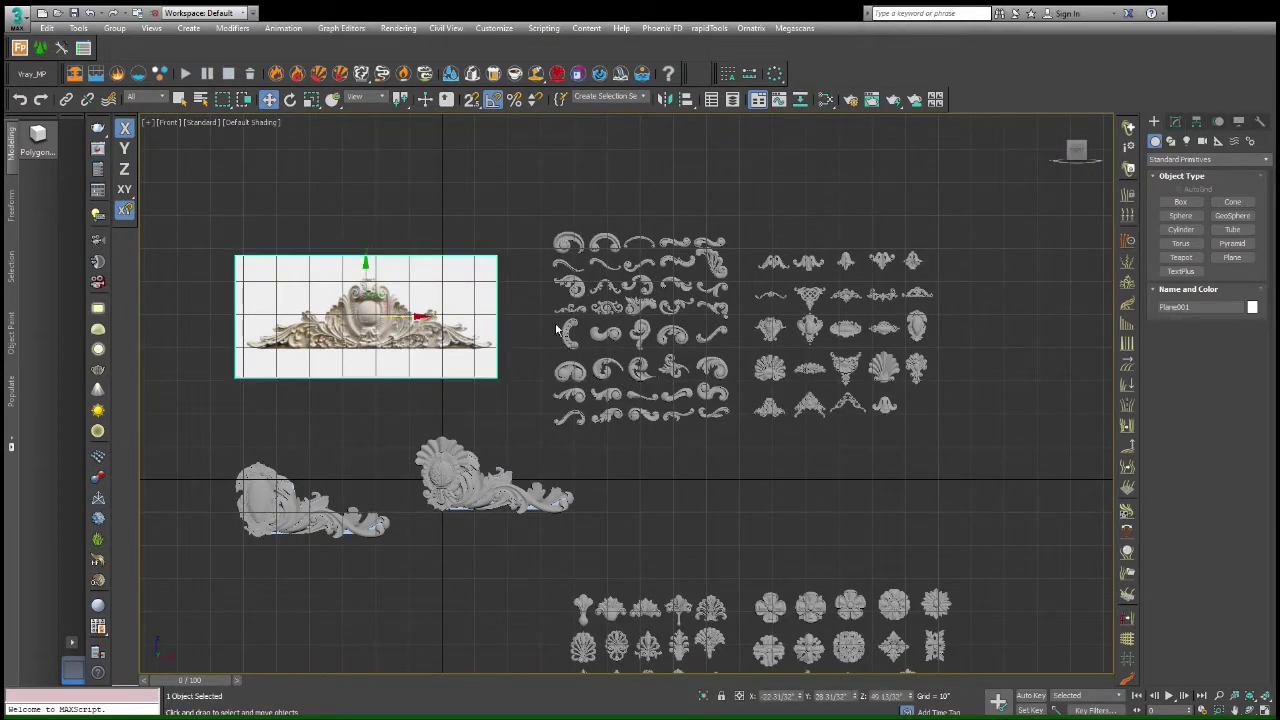
pyautogui.click(605, 454)
pyautogui.scroll(-6, 605, 454)
pyautogui.scroll(8, 552, 480)
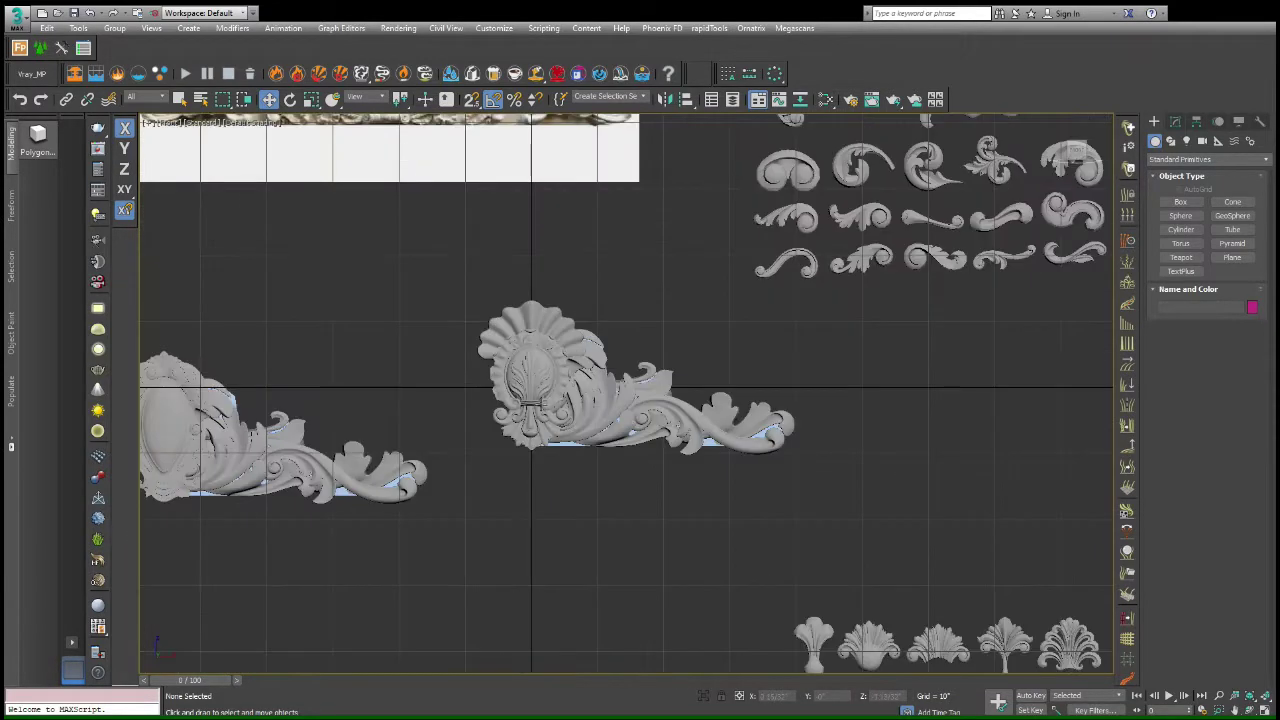
pyautogui.click(570, 392)
pyautogui.moveTo(573, 388); pyautogui.dragTo(530, 385)
pyautogui.hotkey('ctrl', 'z')
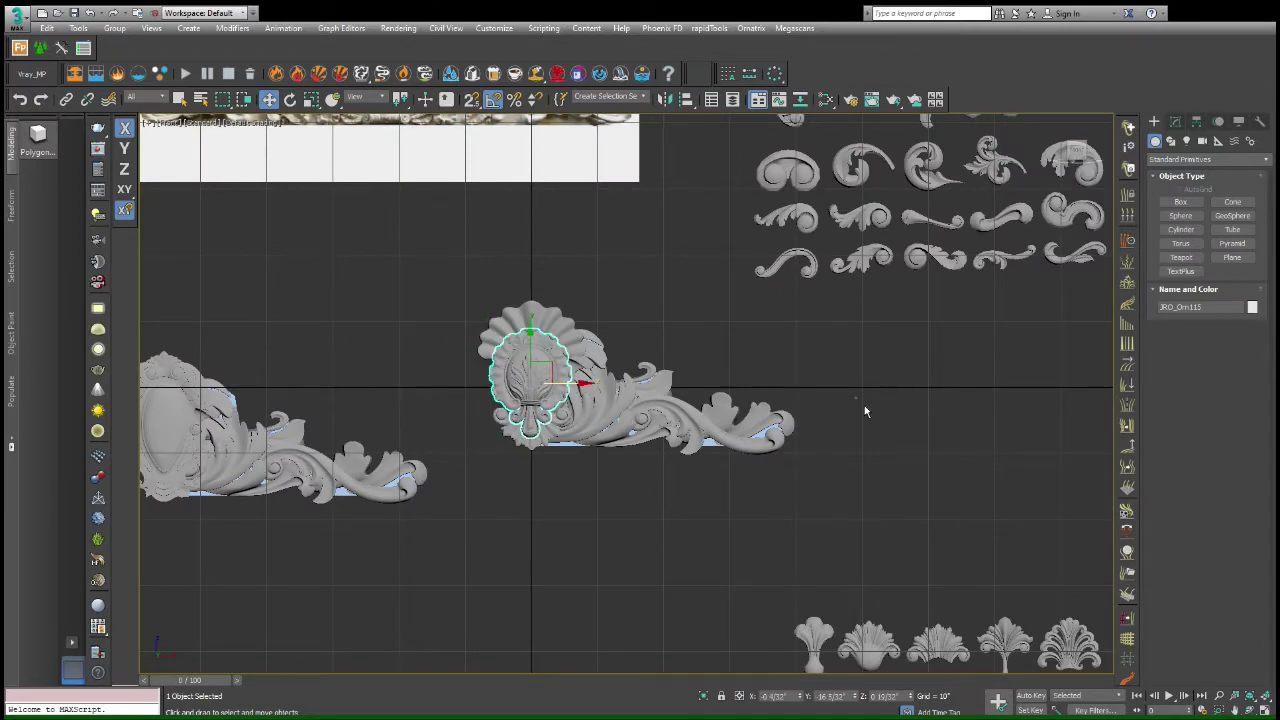
pyautogui.click(866, 411)
# Switch to a two-viewport layout, shade the Top view and make it orthographic, and hide the grid
pyautogui.scroll(-8, 860, 411)
pyautogui.scroll(5, 960, 422)
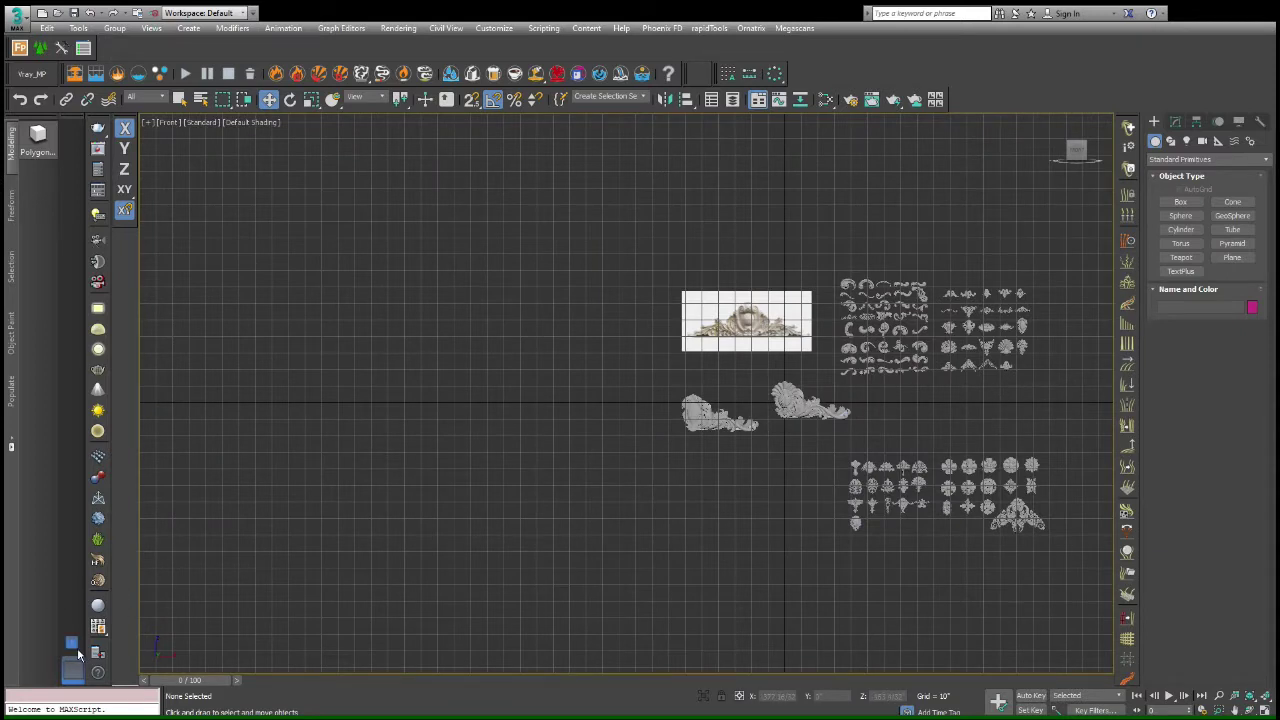
pyautogui.hotkey('alt', 'w')
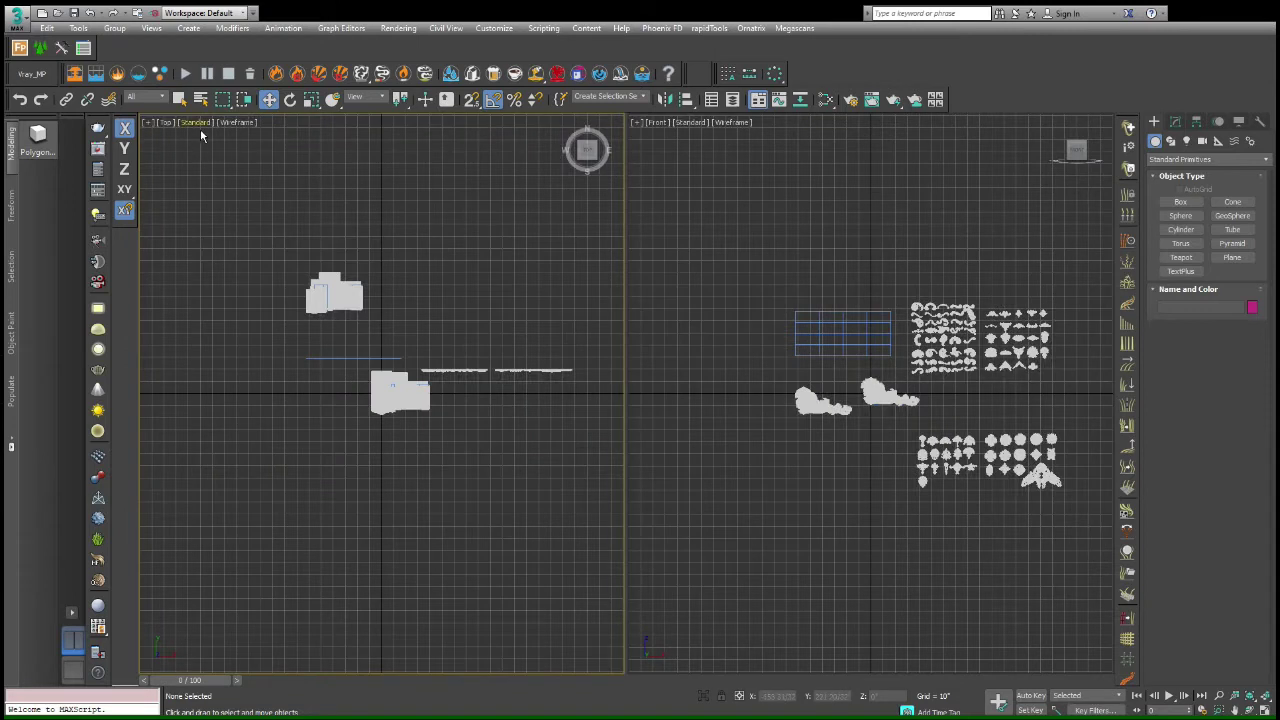
pyautogui.press('F3')
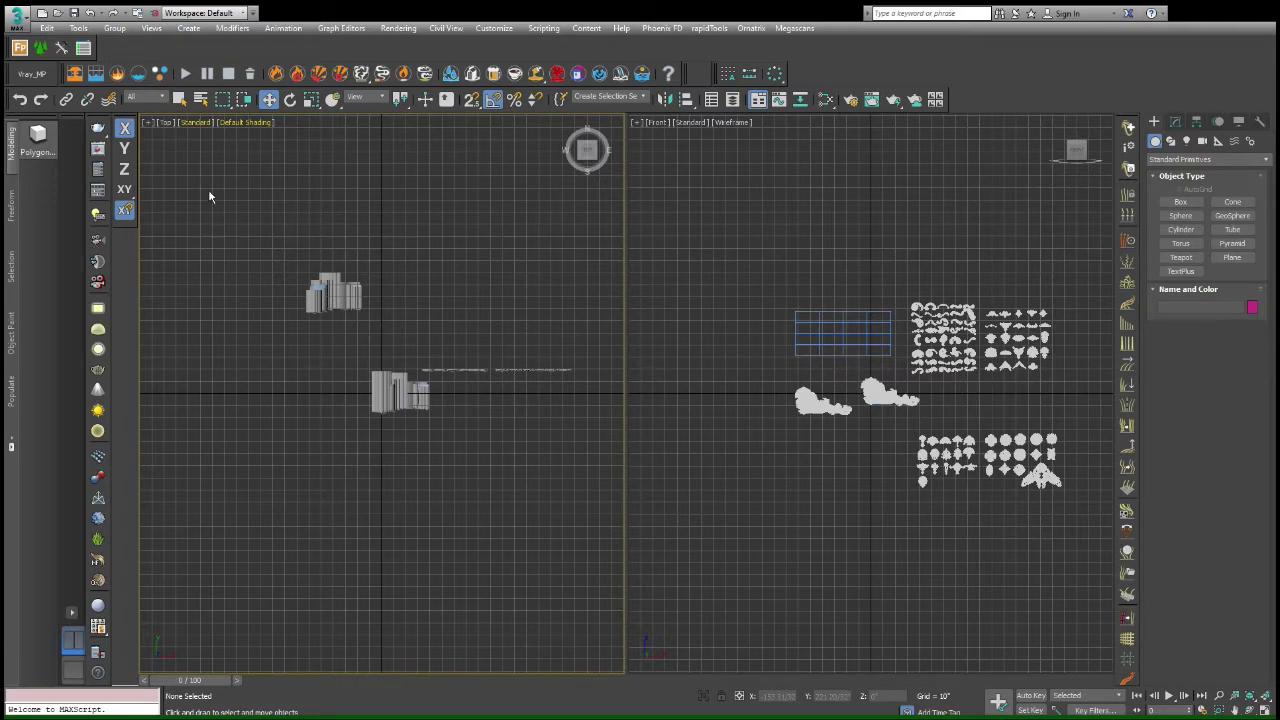
pyautogui.press('u')
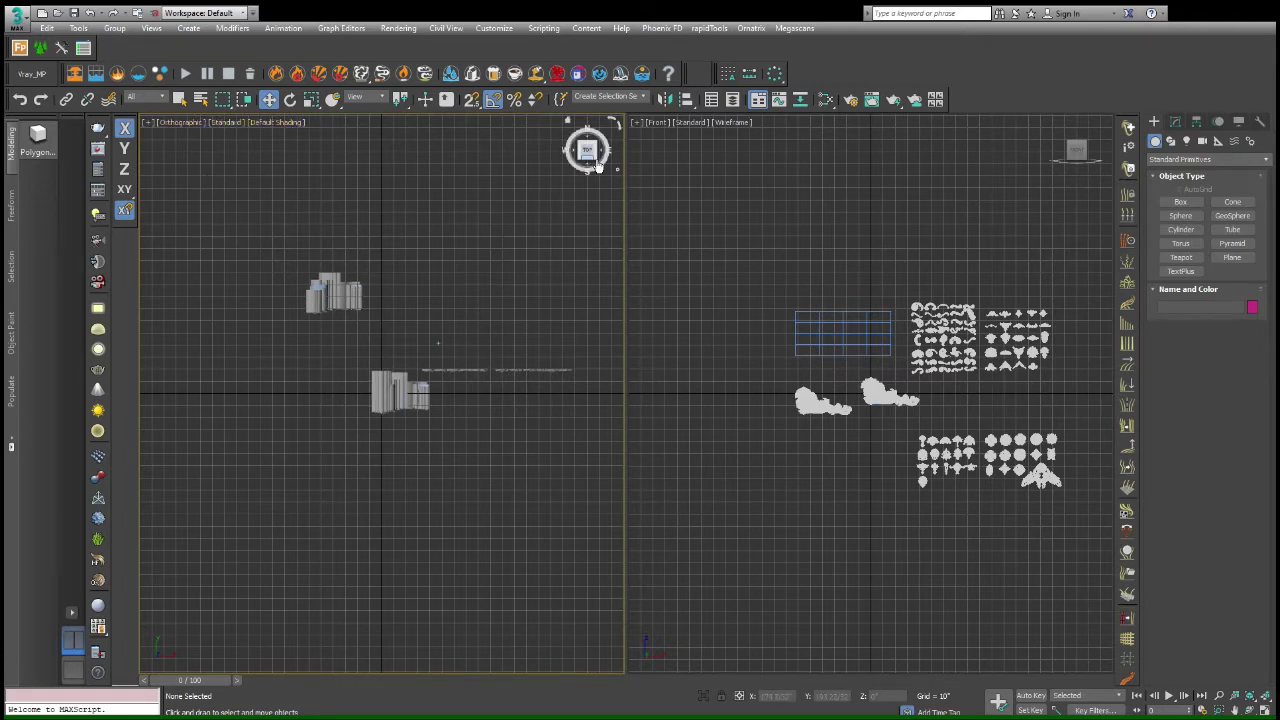
pyautogui.keyDown('alt'); pyautogui.moveTo(500, 297); pyautogui.dragTo(423, 336, button='middle'); pyautogui.keyUp('alt')
pyautogui.press('g')
pyautogui.keyDown('alt'); pyautogui.moveTo(440, 233); pyautogui.dragTo(632, 328, button='middle'); pyautogui.keyUp('alt')
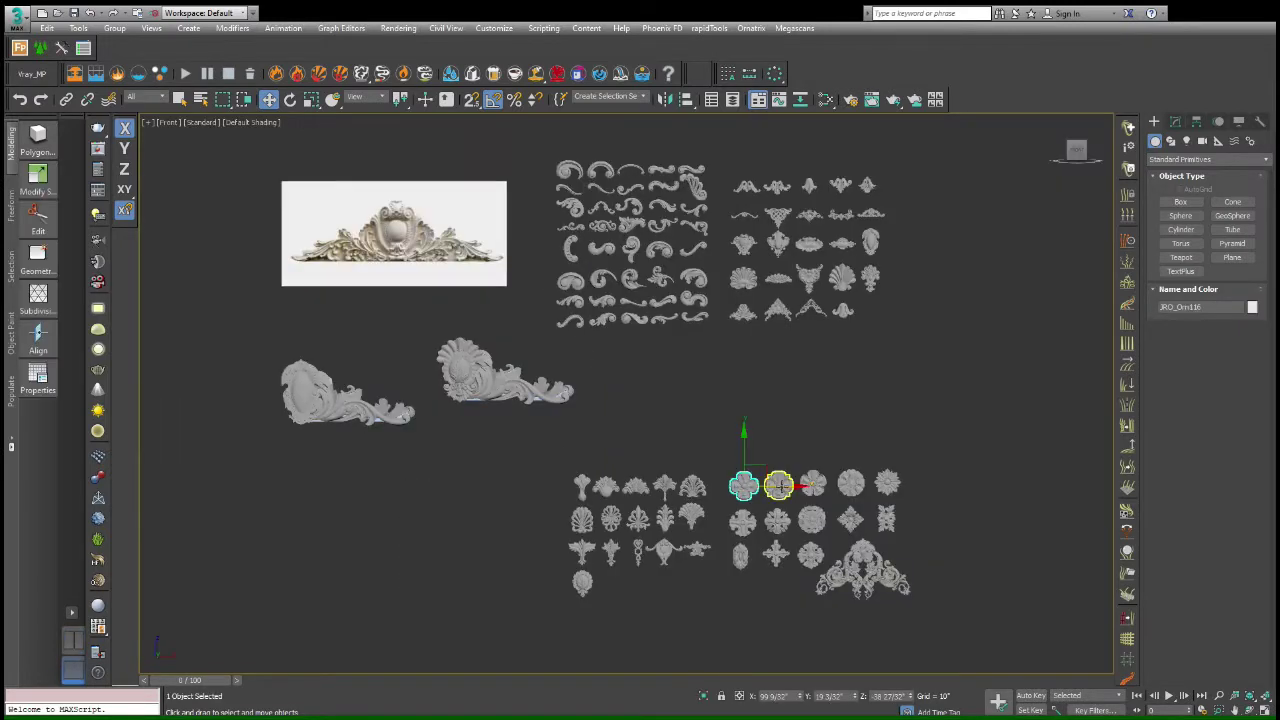
# Copy the four-petal rosette and a leaf scroll from the library to the empty area below the assemblies, with the scroll overlapping the rosette
pyautogui.keyDown('shift'); pyautogui.moveTo(757, 473); pyautogui.dragTo(355, 514); pyautogui.keyUp('shift')
pyautogui.click(677, 366)
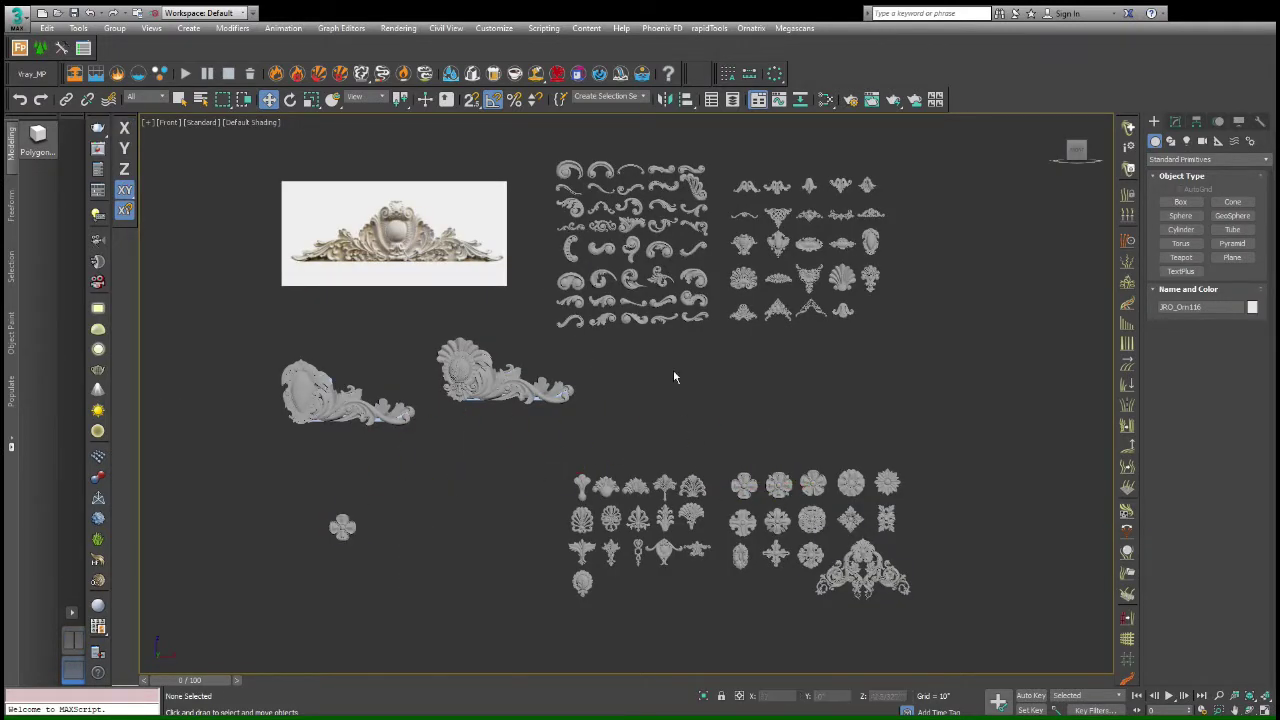
pyautogui.click(608, 304)
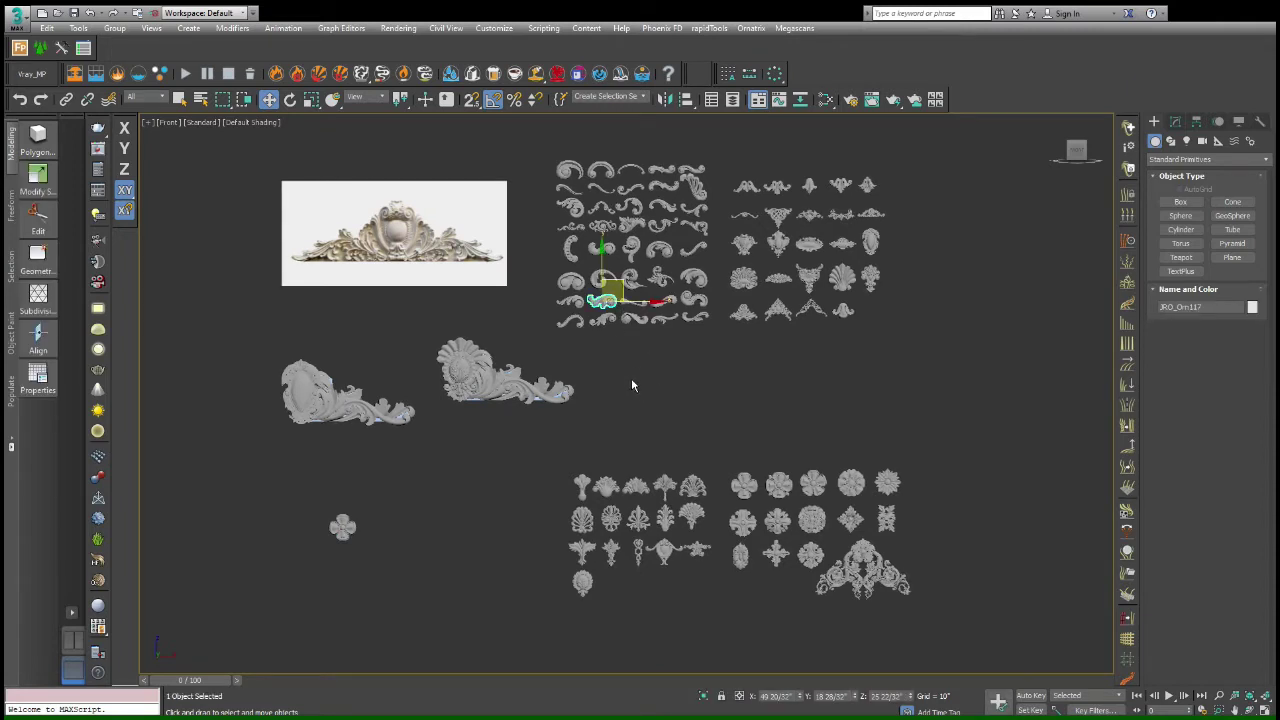
pyautogui.keyDown('shift'); pyautogui.moveTo(610, 298); pyautogui.dragTo(337, 520); pyautogui.keyUp('shift')
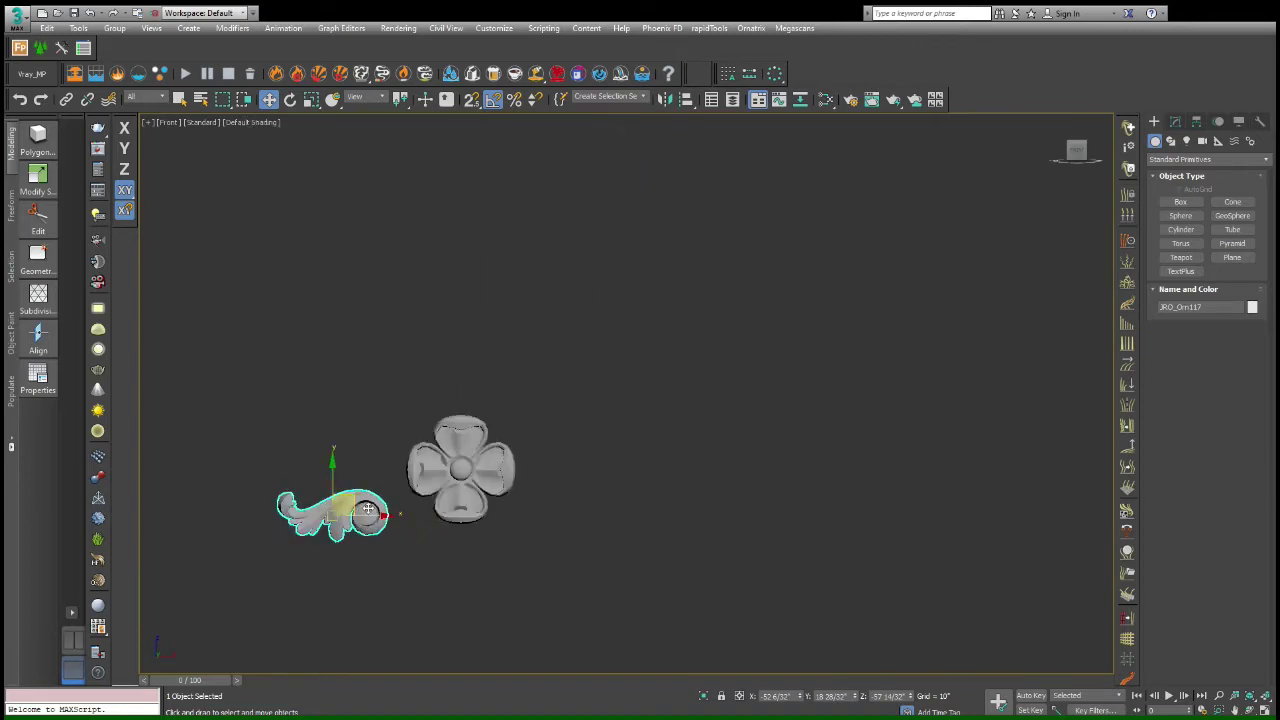
pyautogui.moveTo(364, 512); pyautogui.dragTo(412, 500)
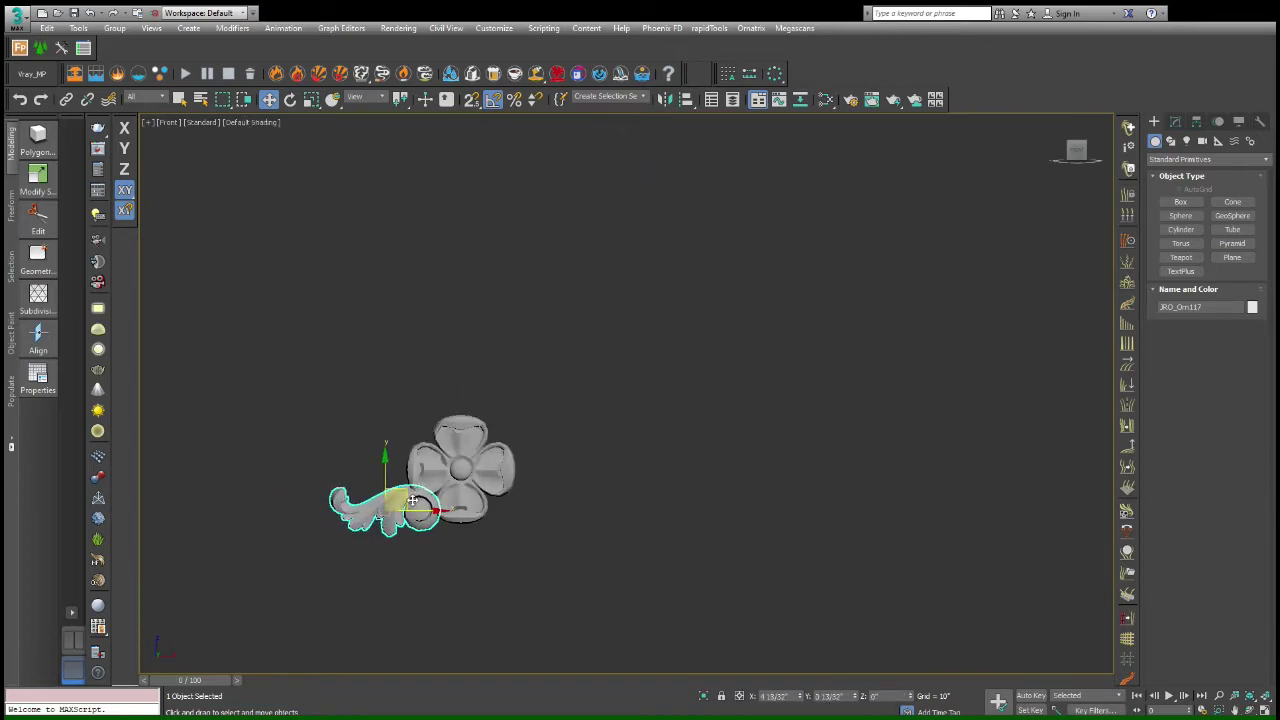
pyautogui.scroll(-5, 589, 426)
pyautogui.scroll(5, 589, 426)
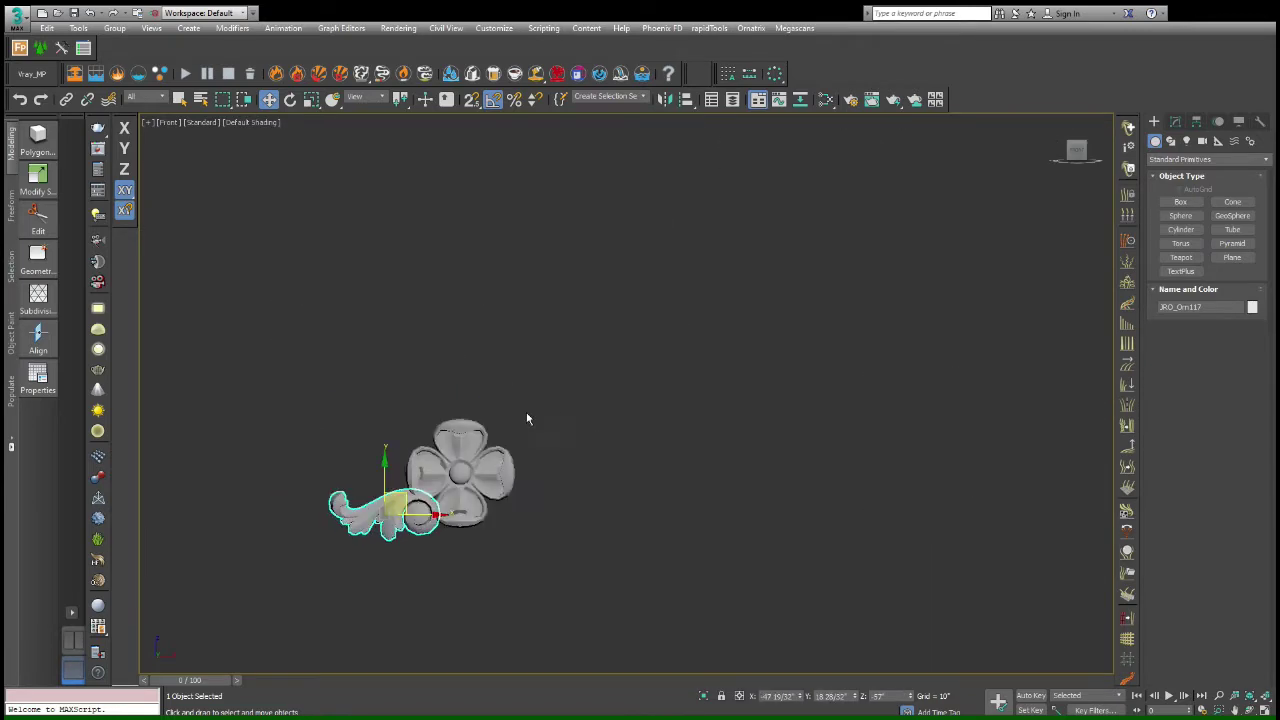
pyautogui.scroll(-5, 540, 425)
pyautogui.click(554, 450)
# Apply a TurboSmooth modifier with 2 iterations to the copied four-petal rosette
pyautogui.click(498, 445)
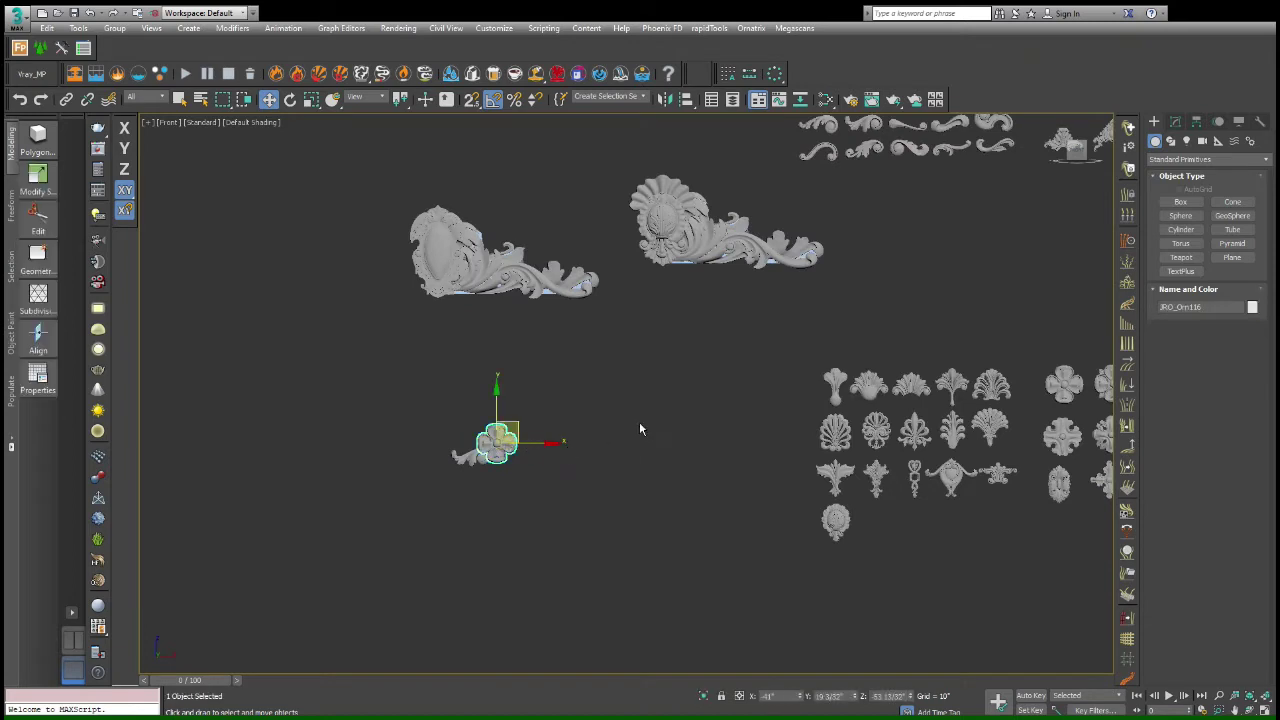
pyautogui.press('z')
pyautogui.scroll(-4, 882, 347)
pyautogui.hotkey('alt', 'q')
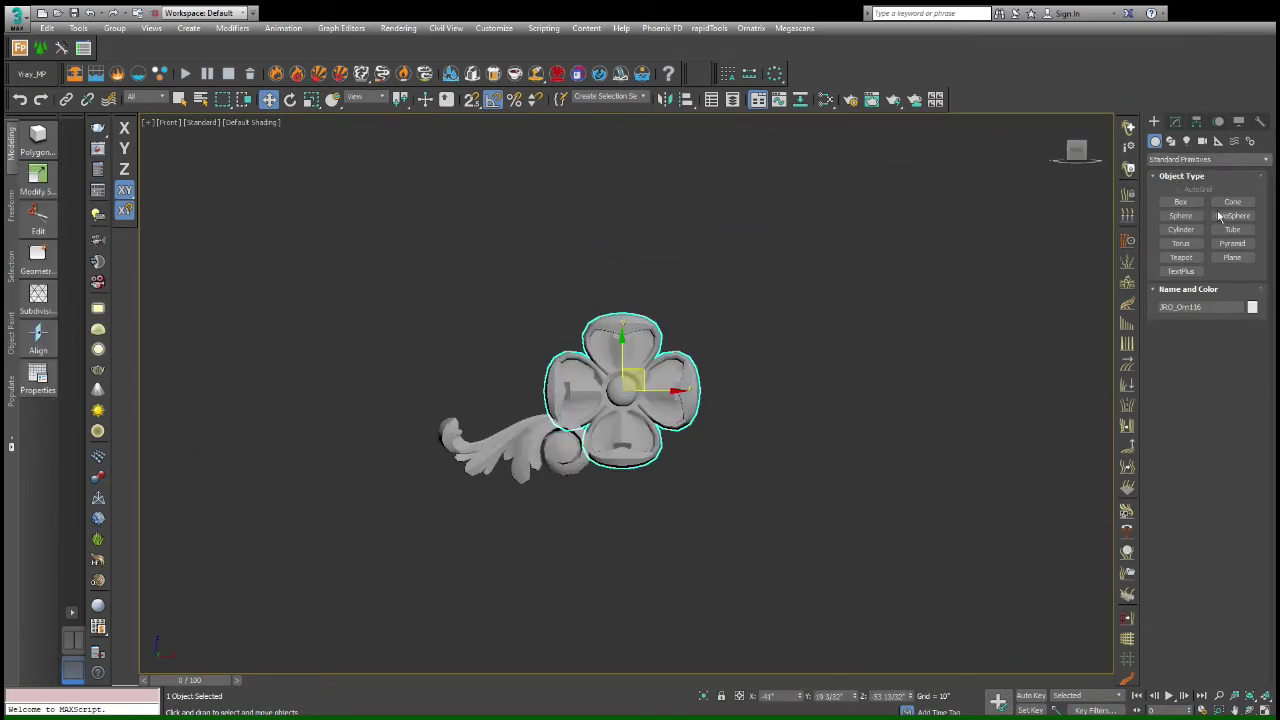
pyautogui.click(1182, 128)
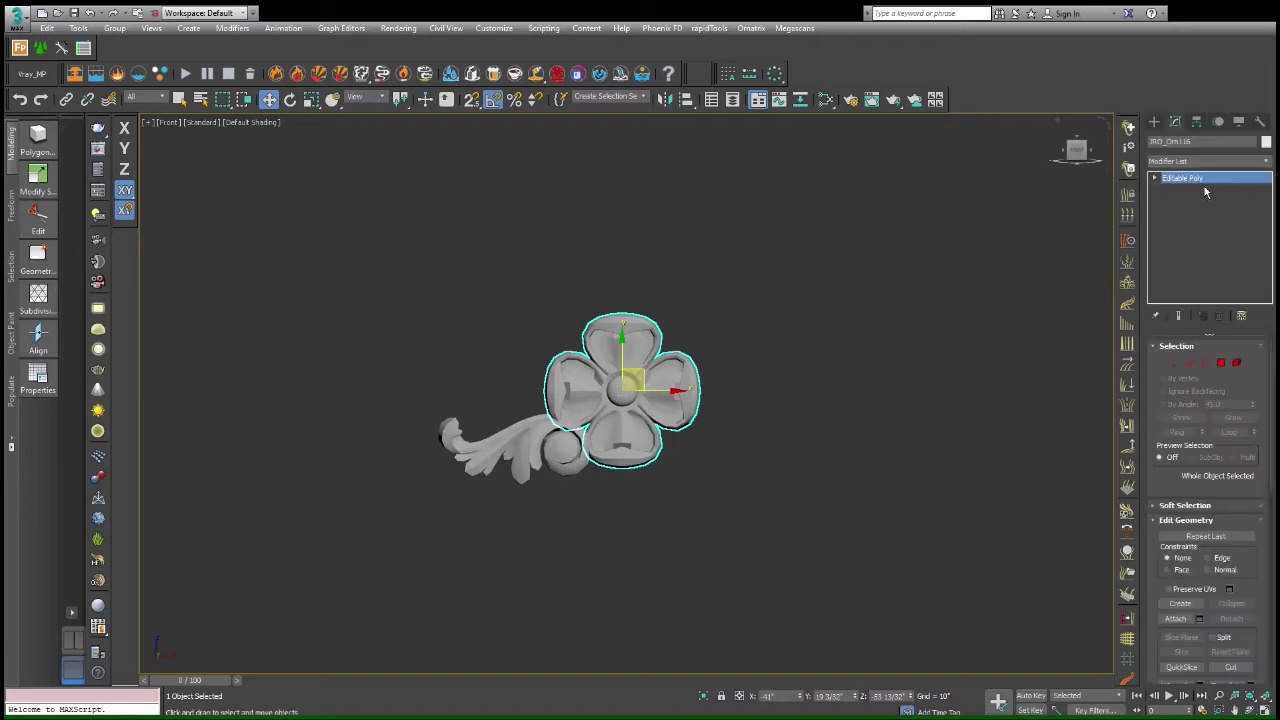
pyautogui.click(1268, 163)
pyautogui.click(1183, 604)
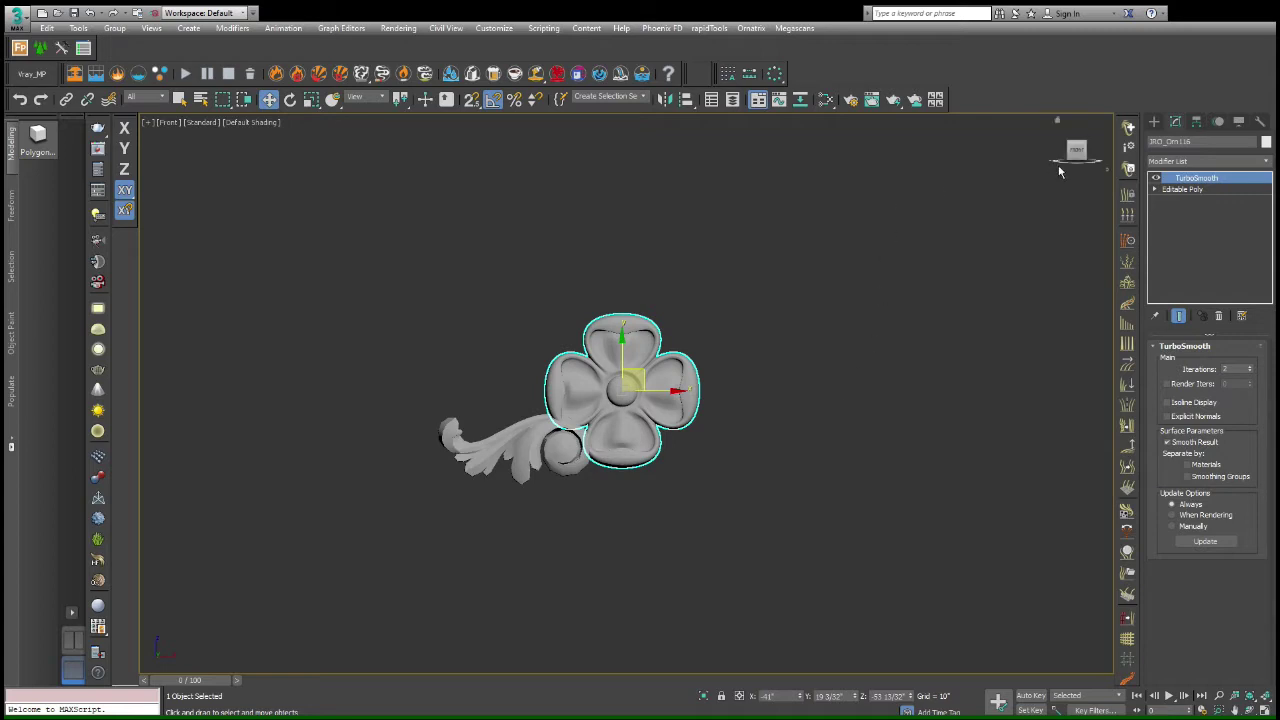
pyautogui.moveTo(1077, 152); pyautogui.dragTo(1052, 167)
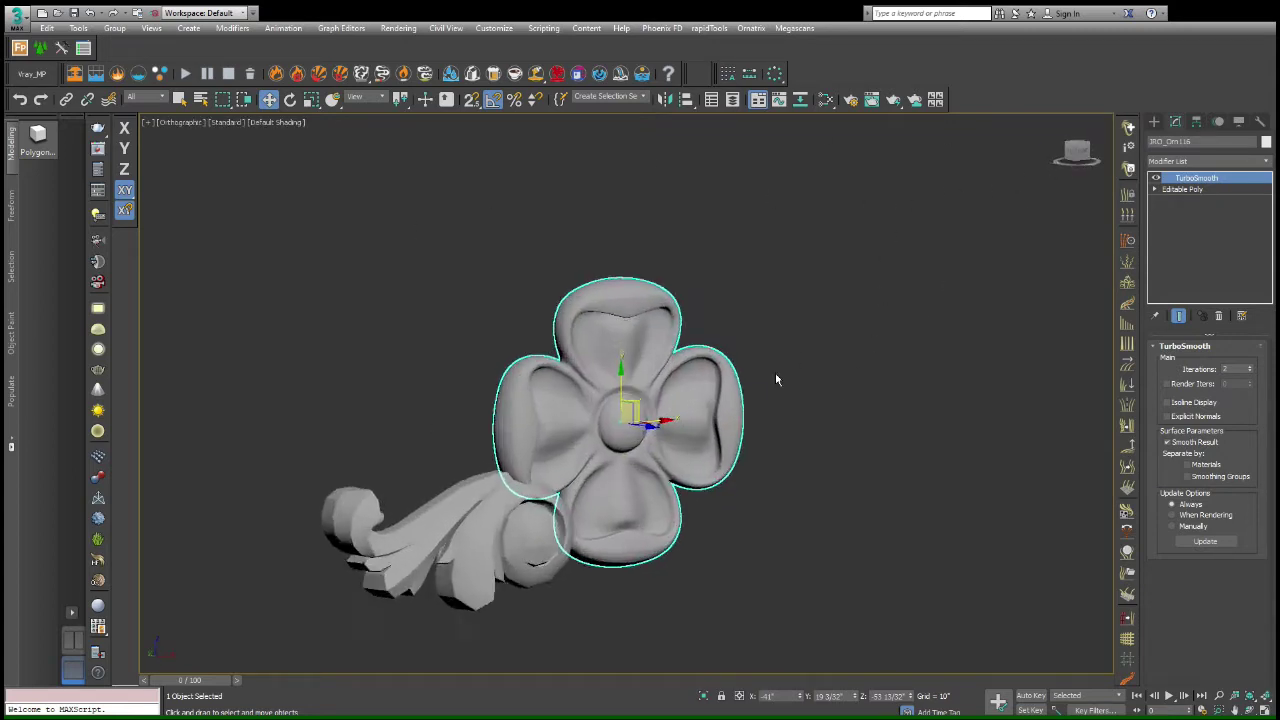
pyautogui.click(774, 453)
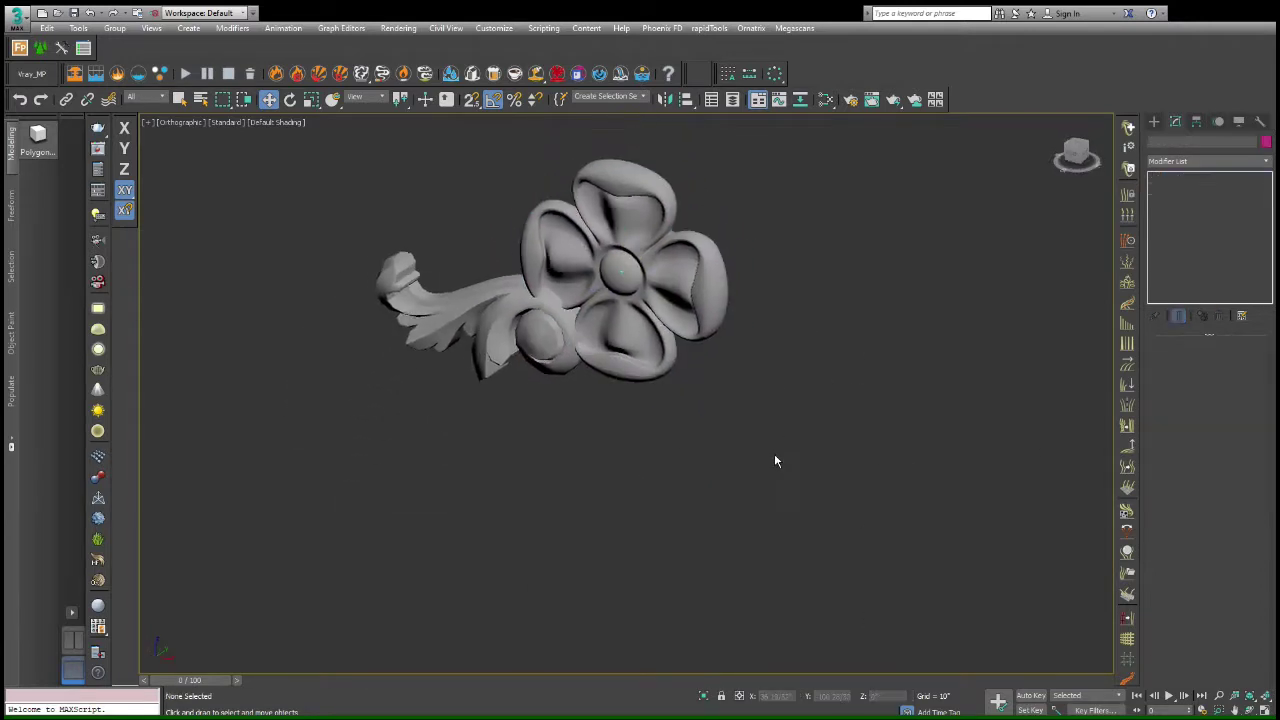
# Apply a TurboSmooth modifier with 3 iterations to the copied leaf scroll
pyautogui.click(538, 367)
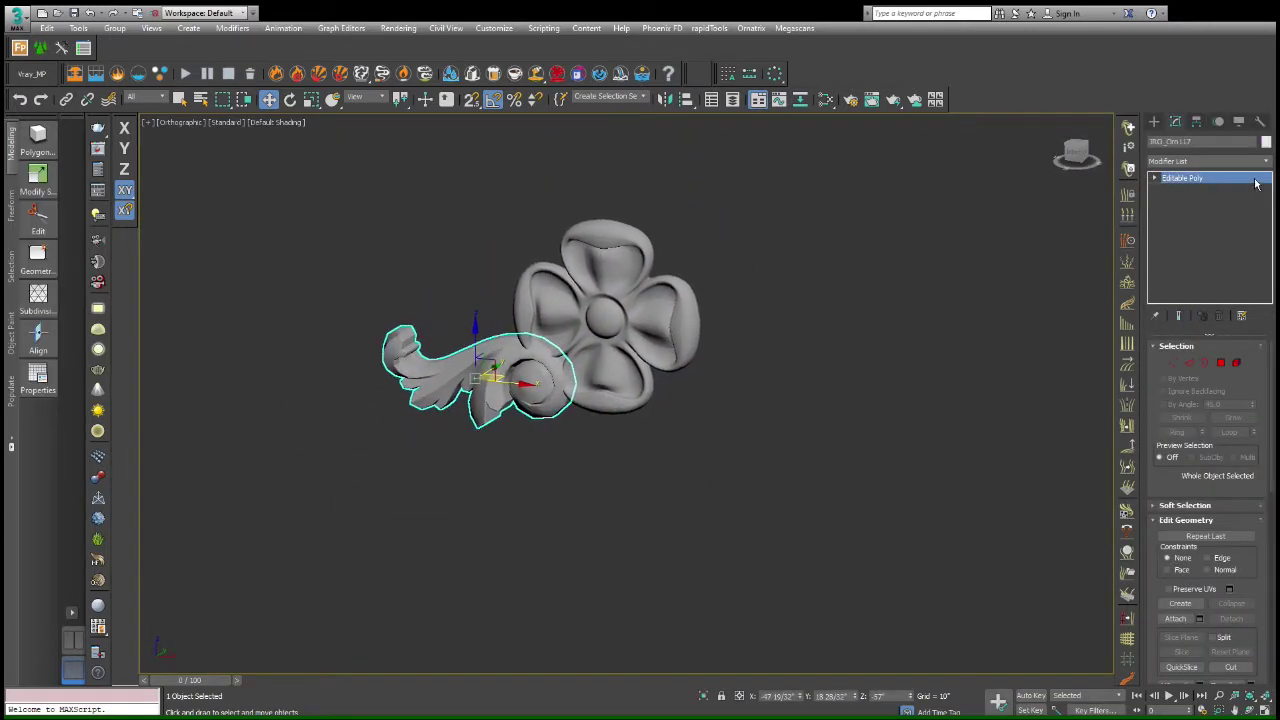
pyautogui.click(1267, 162)
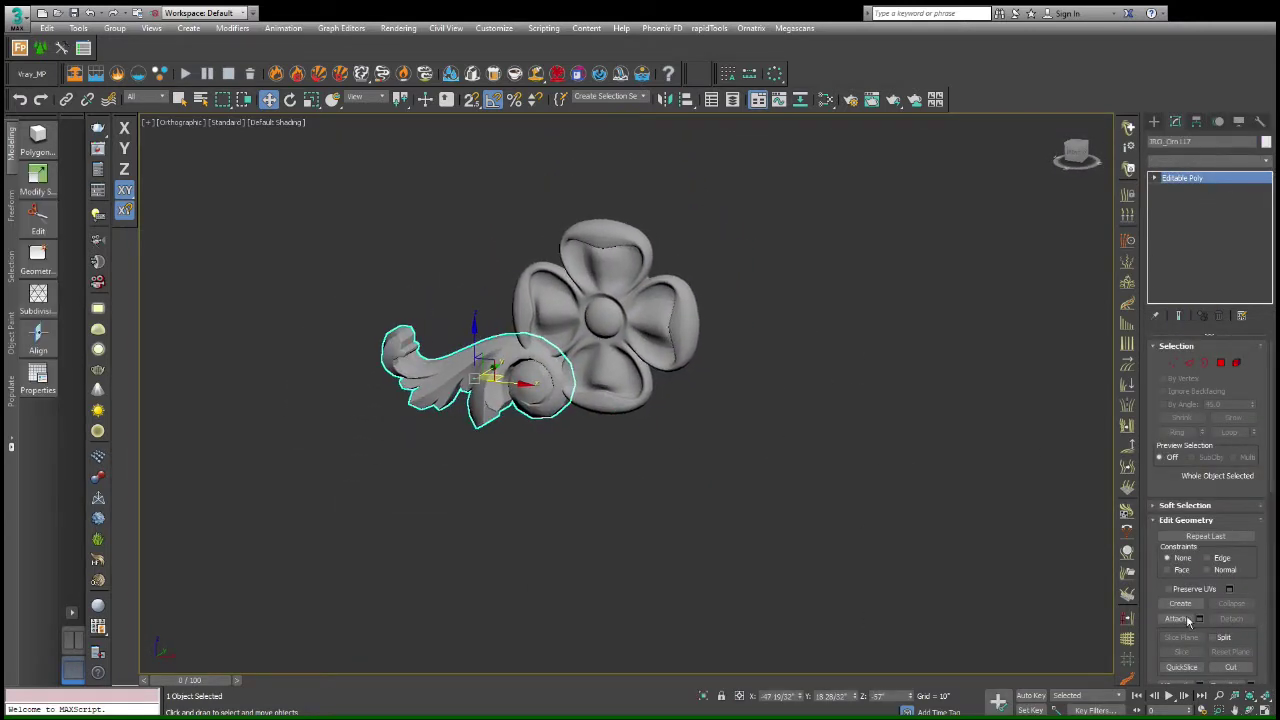
pyautogui.click(1187, 503)
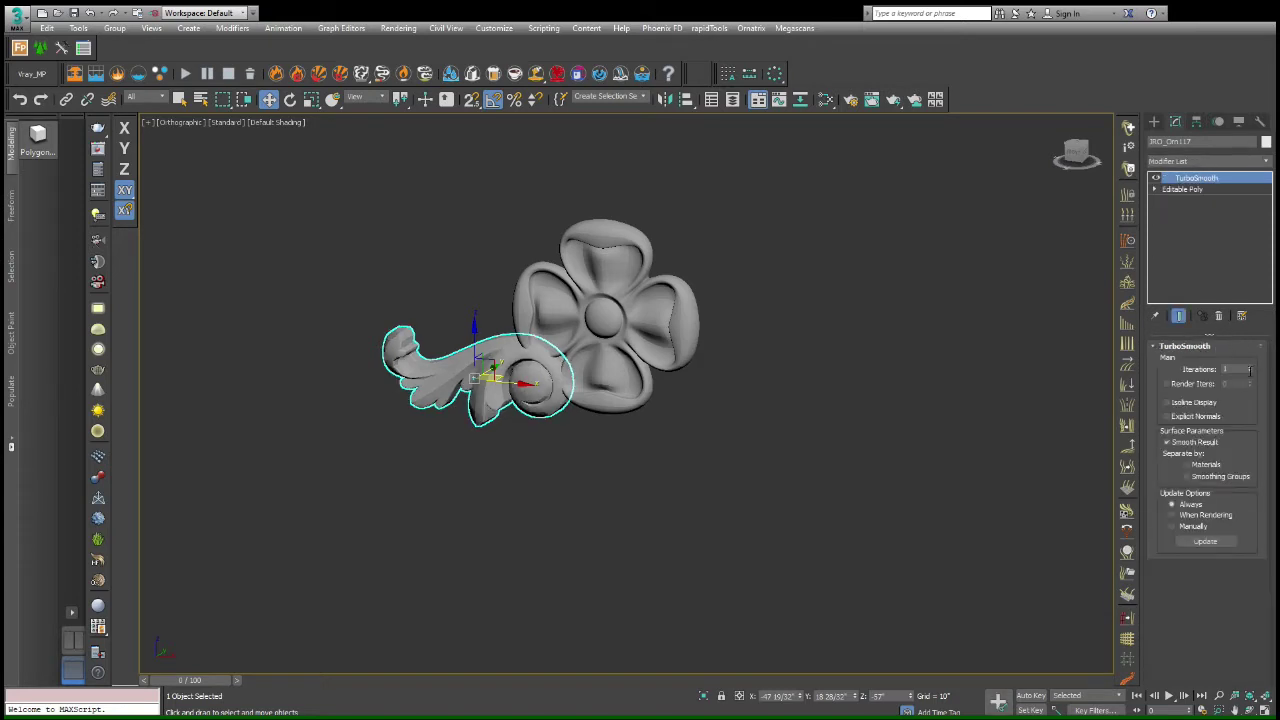
pyautogui.click(1250, 367)
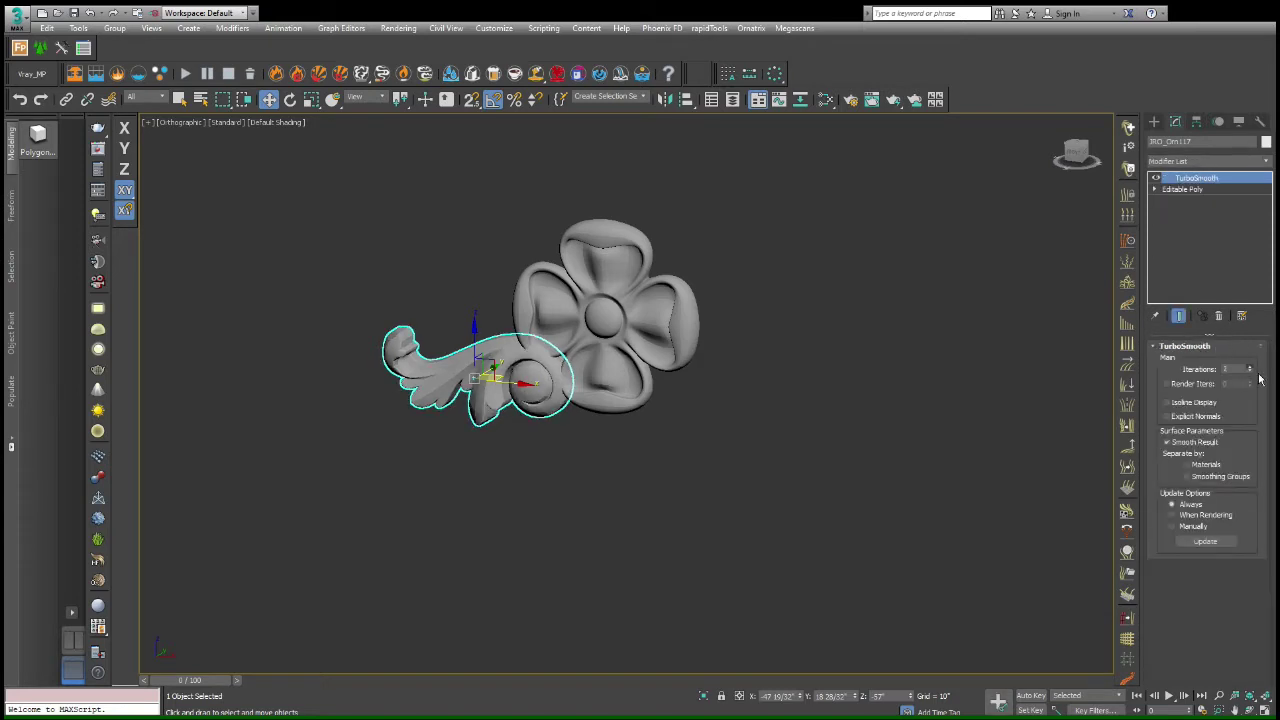
pyautogui.click(850, 395)
# Compare the leaf scroll with and without TurboSmooth, and examine its mesh density in wireframe display
pyautogui.click(598, 383)
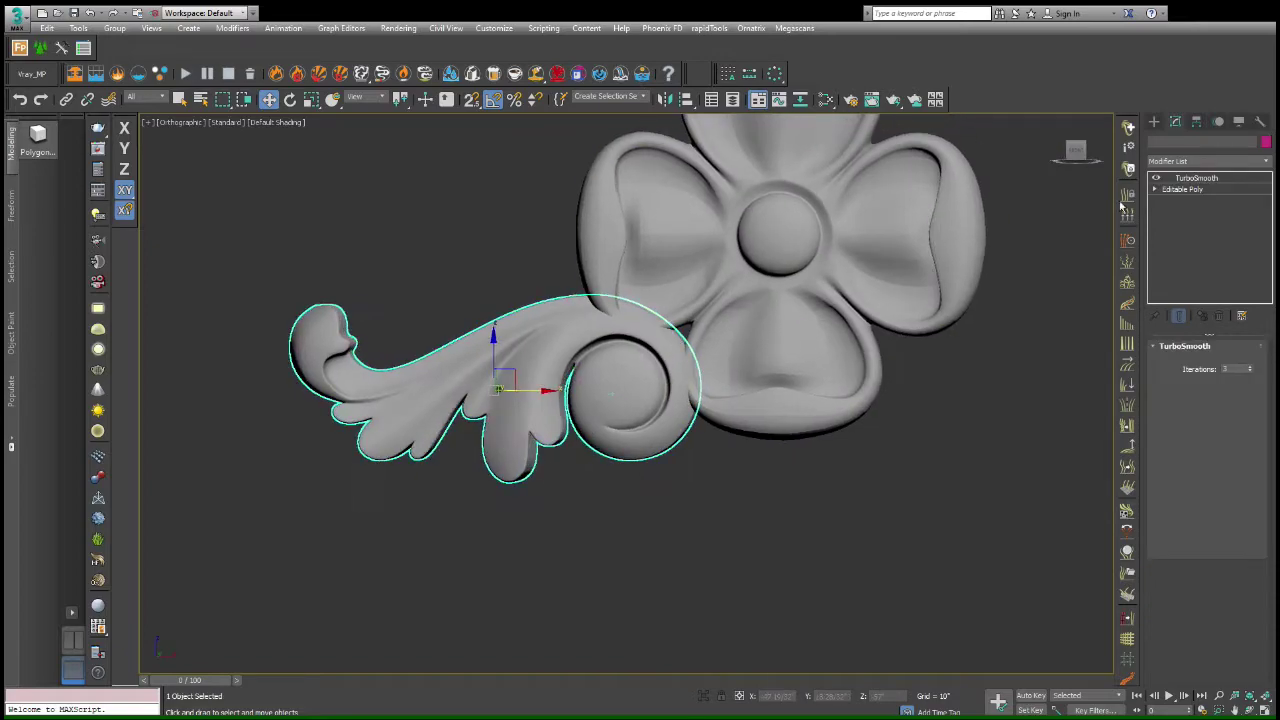
pyautogui.click(1157, 179)
pyautogui.click(1157, 178)
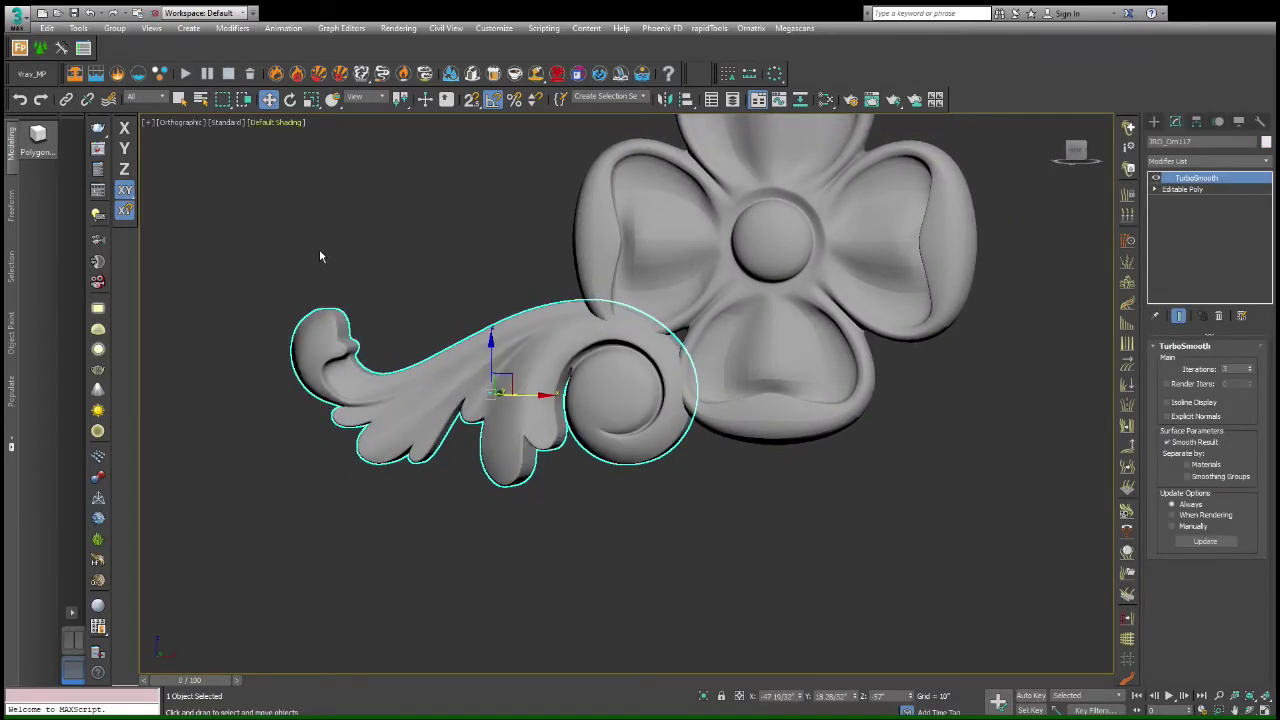
pyautogui.press('F3')
pyautogui.scroll(5, 505, 390)
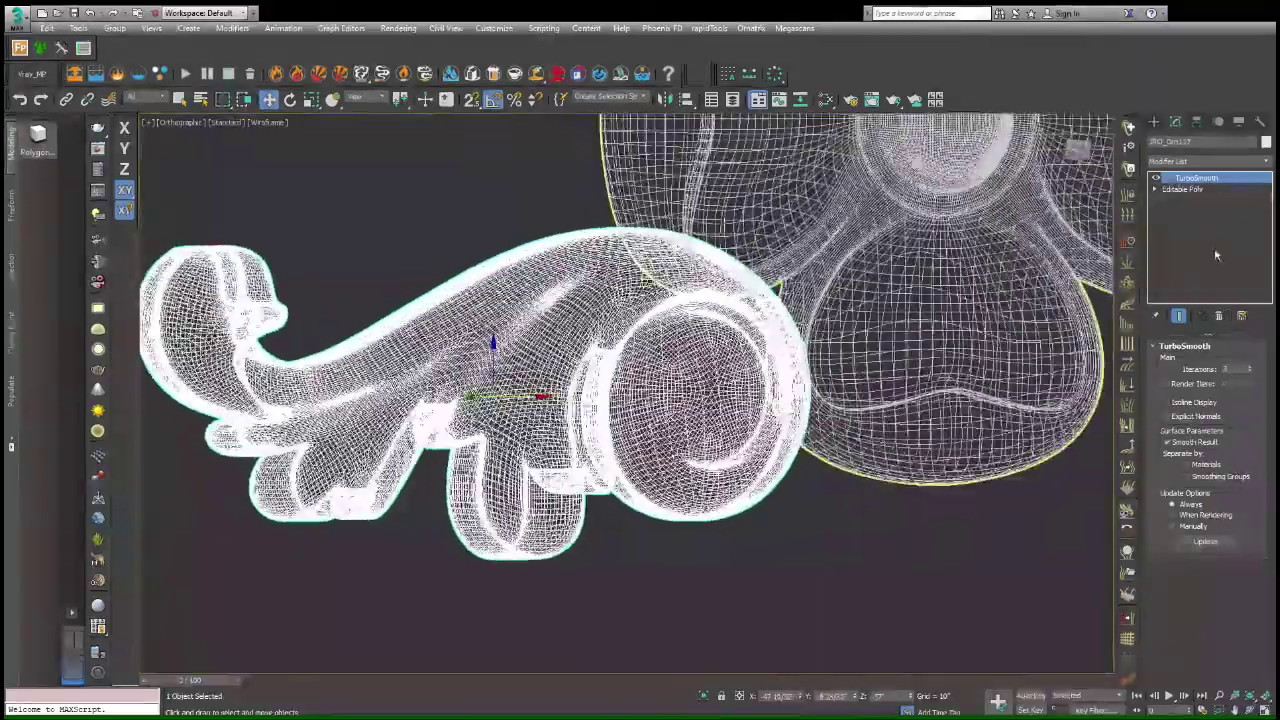
pyautogui.click(1157, 178)
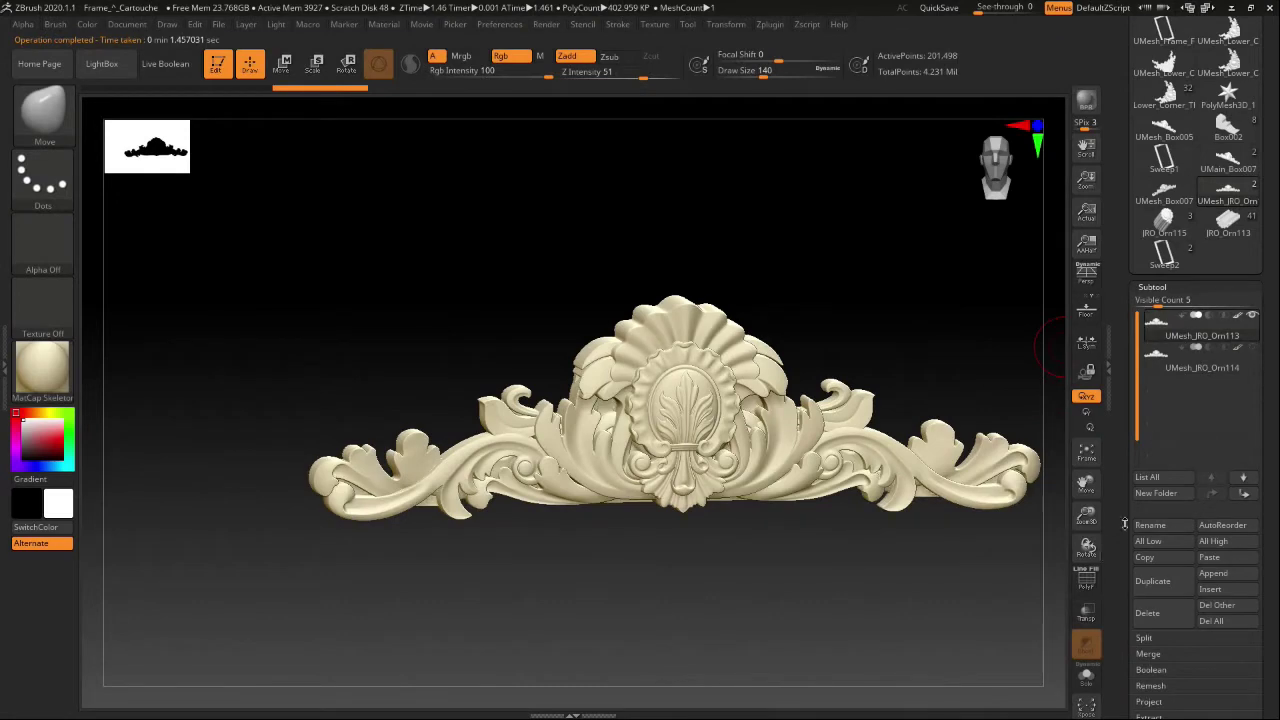
# Switch to ZBrush and inspect the shell crest of the assembled cartouche up close from the front and from above
pyautogui.moveTo(1086, 516); pyautogui.dragTo(1105, 612)
pyautogui.moveTo(1012, 420); pyautogui.dragTo(953, 402)
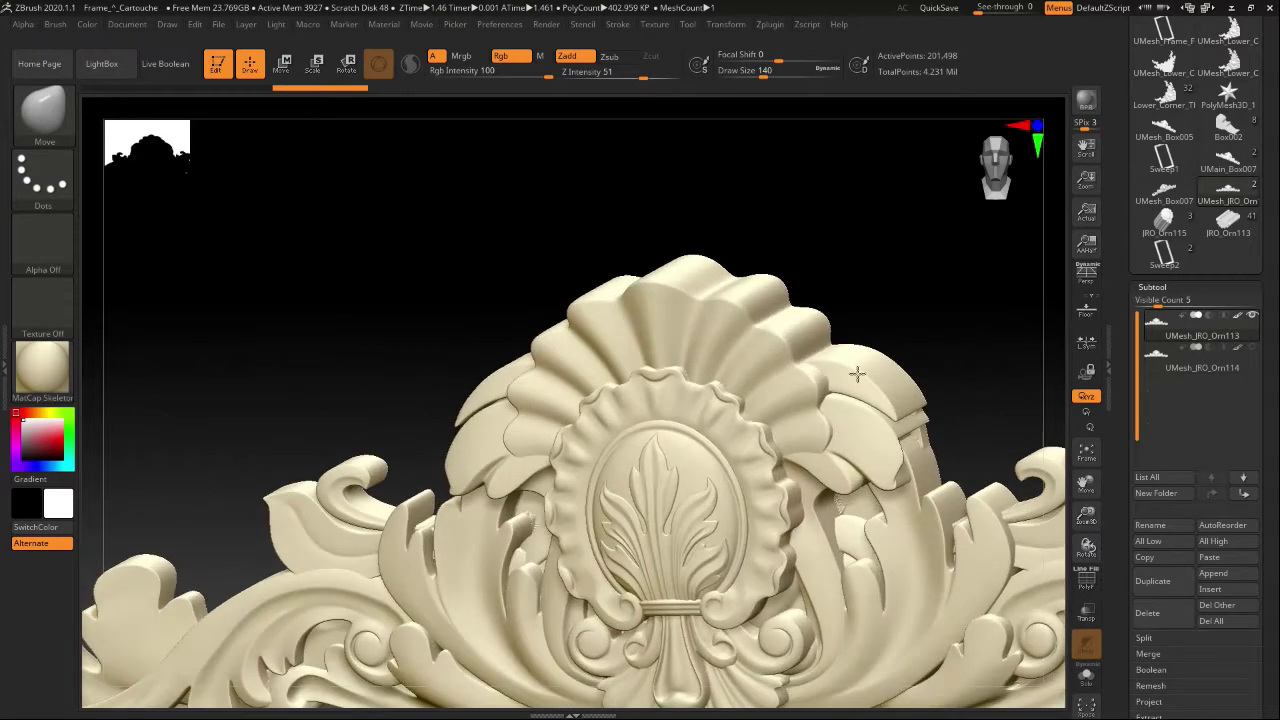
pyautogui.moveTo(648, 288); pyautogui.dragTo(645, 300)
pyautogui.moveTo(740, 284); pyautogui.dragTo(610, 345, button='right')
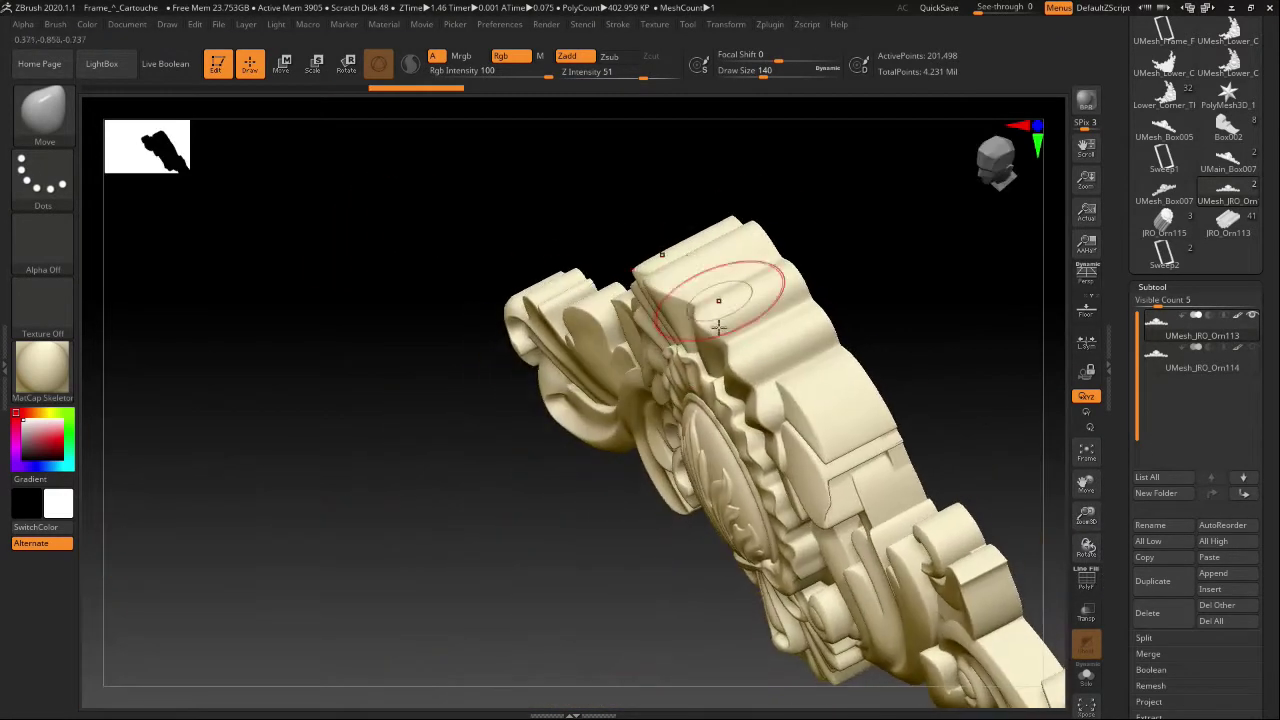
# Reshape the projection of the shell crest's upper edge with the Move brush, checking the result in side profile
pyautogui.moveTo(693, 334); pyautogui.dragTo(699, 331)
pyautogui.moveTo(877, 297); pyautogui.dragTo(846, 296)
pyautogui.moveTo(671, 278); pyautogui.dragTo(678, 281)
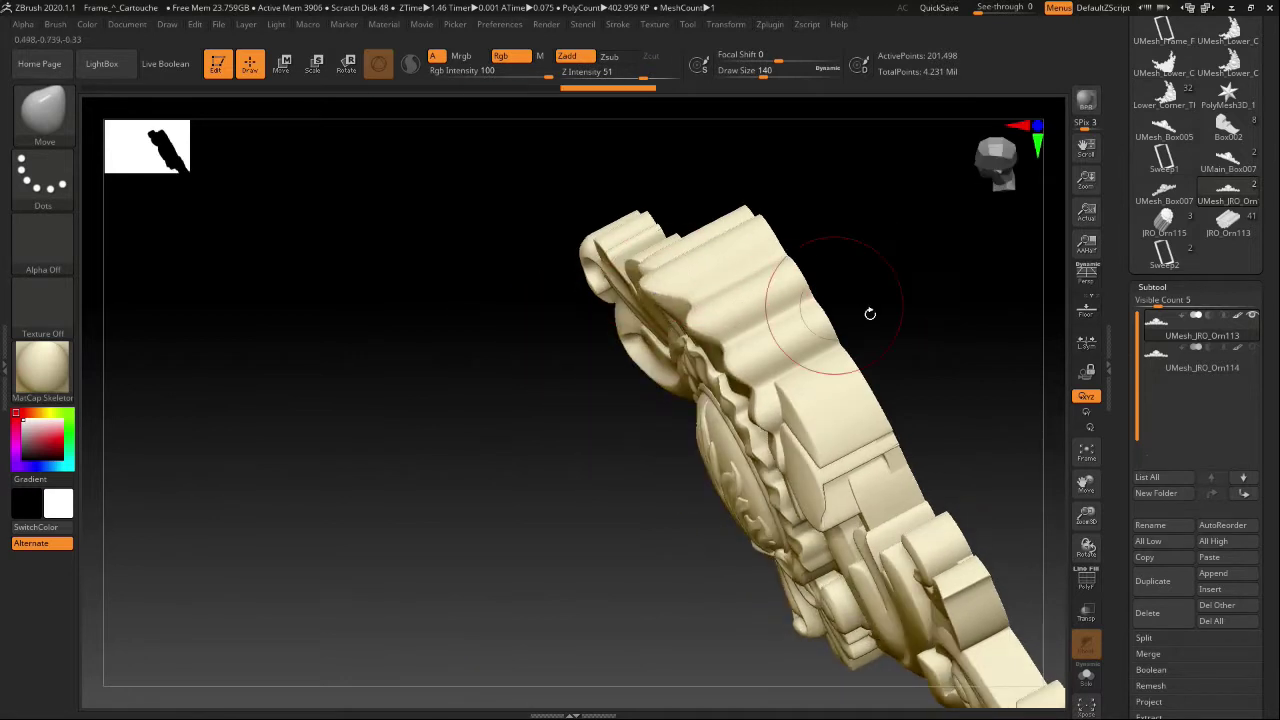
pyautogui.moveTo(869, 312); pyautogui.dragTo(865, 249)
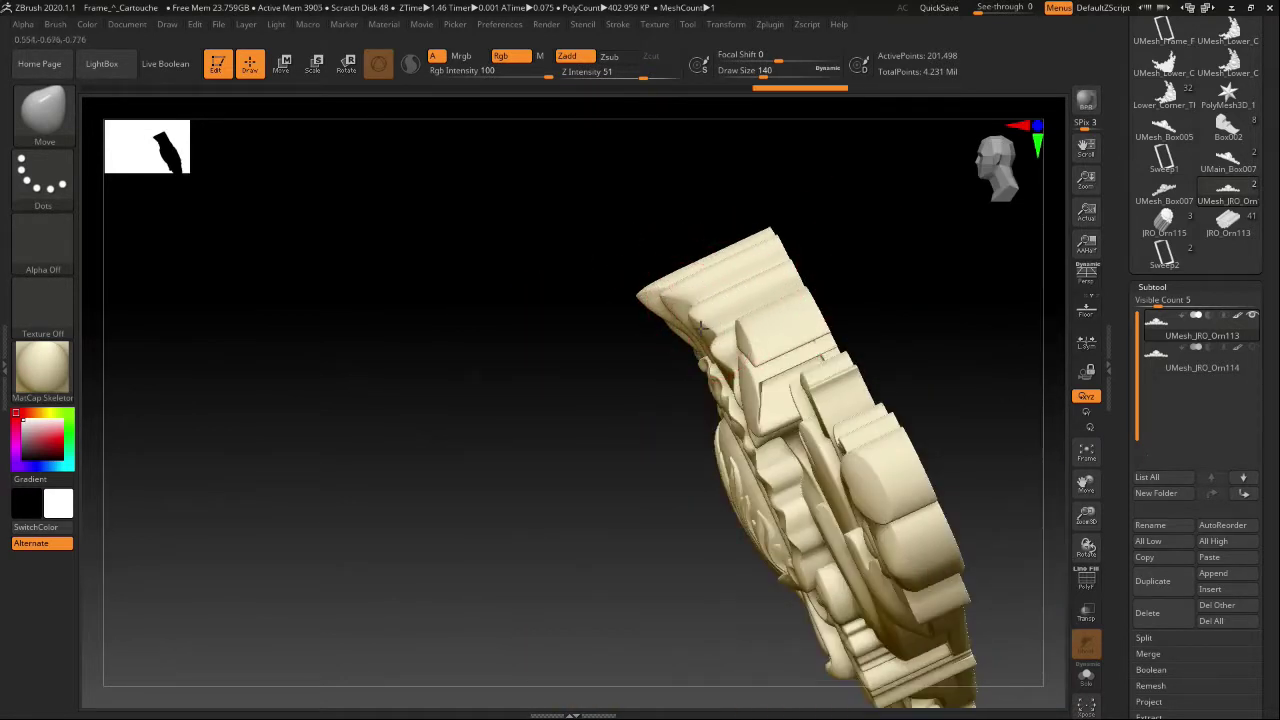
pyautogui.moveTo(860, 297); pyautogui.dragTo(881, 318)
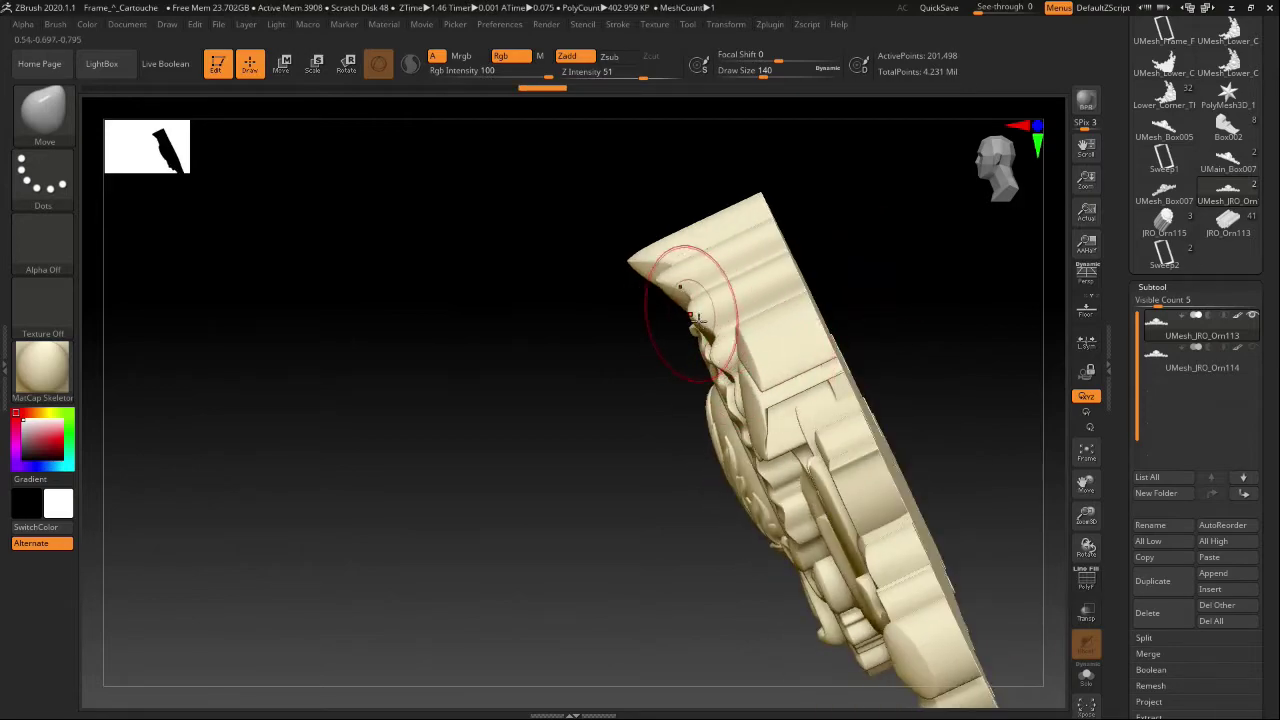
pyautogui.moveTo(690, 318); pyautogui.dragTo(914, 259)
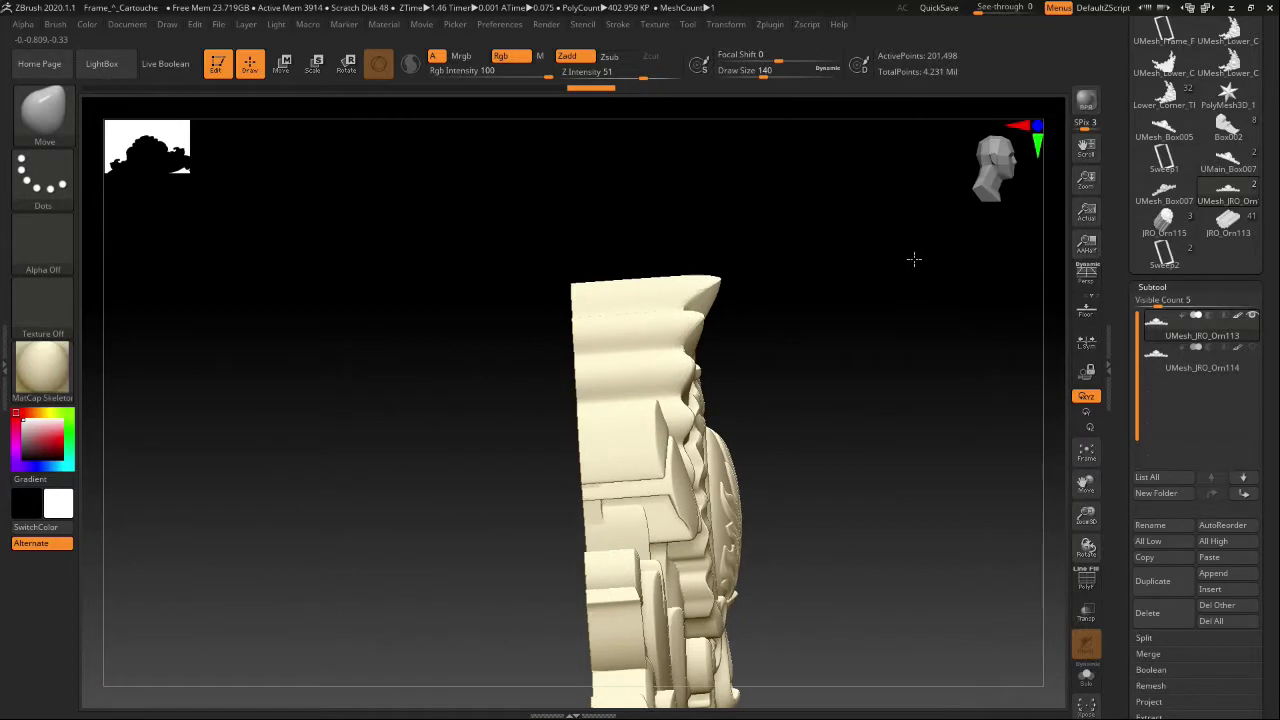
pyautogui.keyDown('shift'); pyautogui.moveTo(1032, 201); pyautogui.dragTo(1037, 216); pyautogui.keyUp('shift')
# Append a Cube3D as a new subtool alongside the cartouche, keeping the side view
pyautogui.moveTo(1129, 564); pyautogui.dragTo(1129, 480)
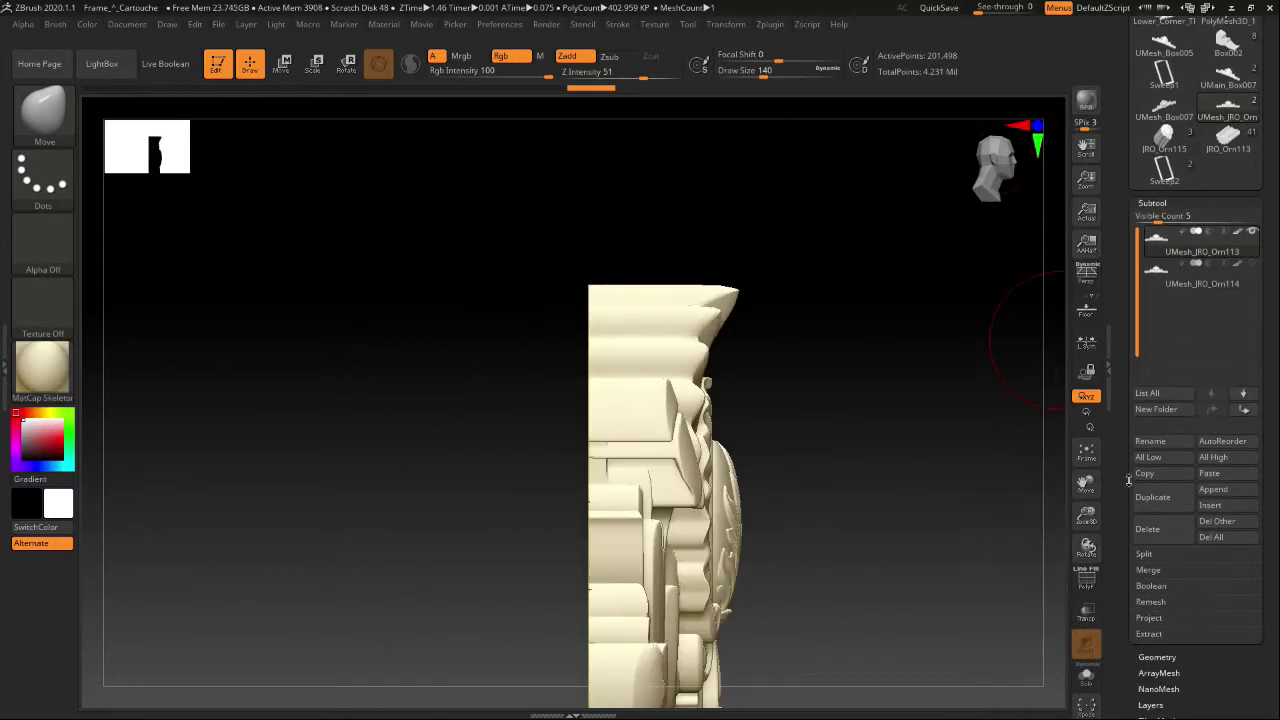
pyautogui.scroll(-4, 1128, 480)
pyautogui.click(1213, 376)
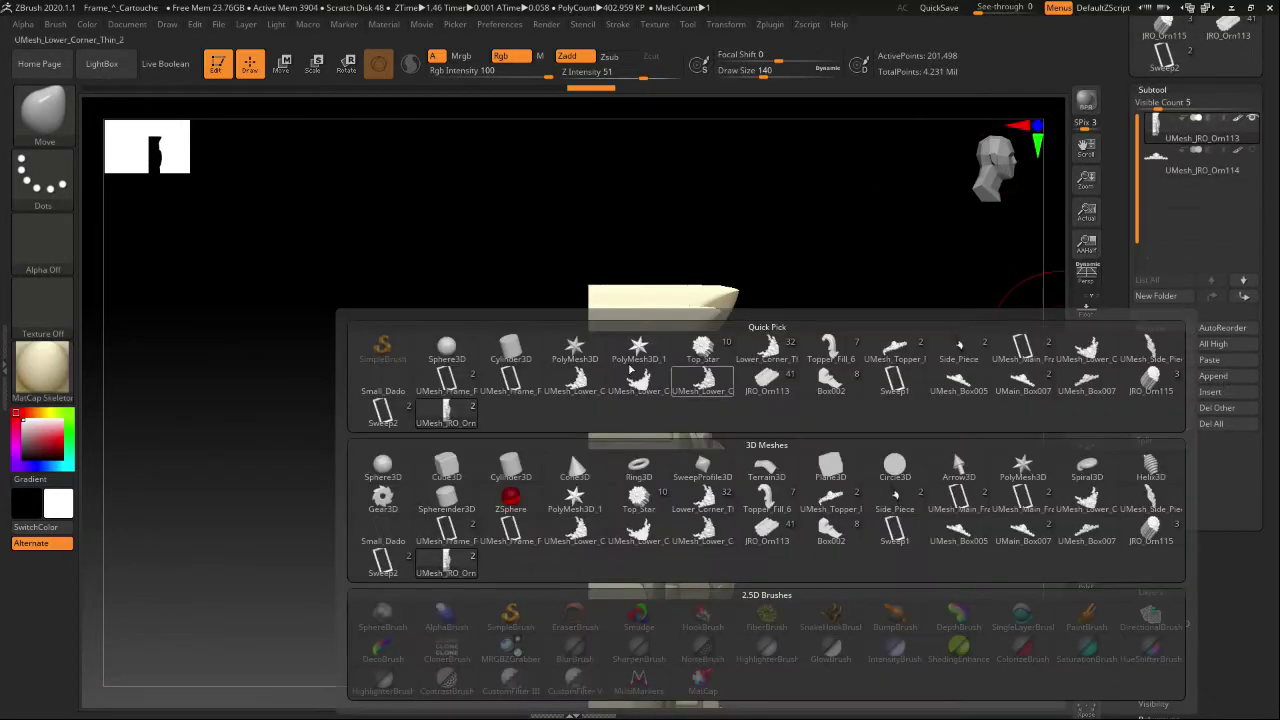
pyautogui.click(444, 470)
pyautogui.moveTo(1090, 526); pyautogui.dragTo(690, 220)
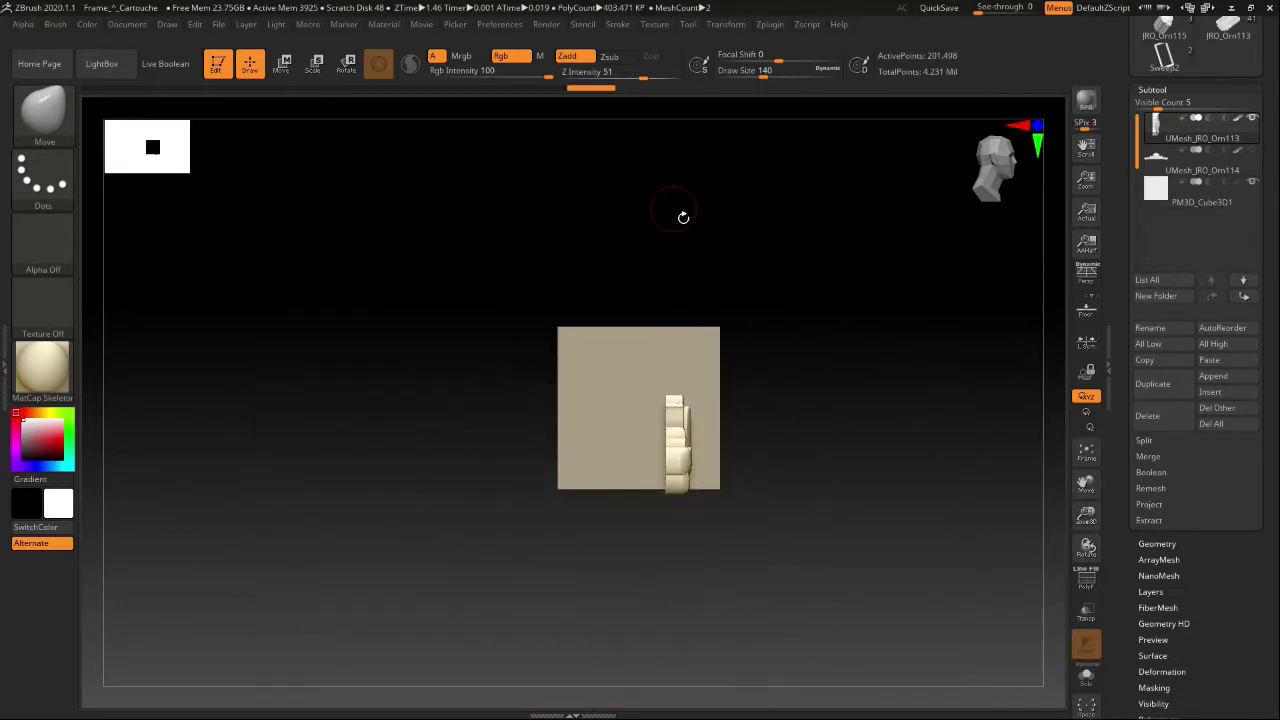
# Move the cube along the depth axis until its face sits just in front of the cartouche's shell crest
pyautogui.press('w')
pyautogui.moveTo(726, 420); pyautogui.dragTo(886, 422)
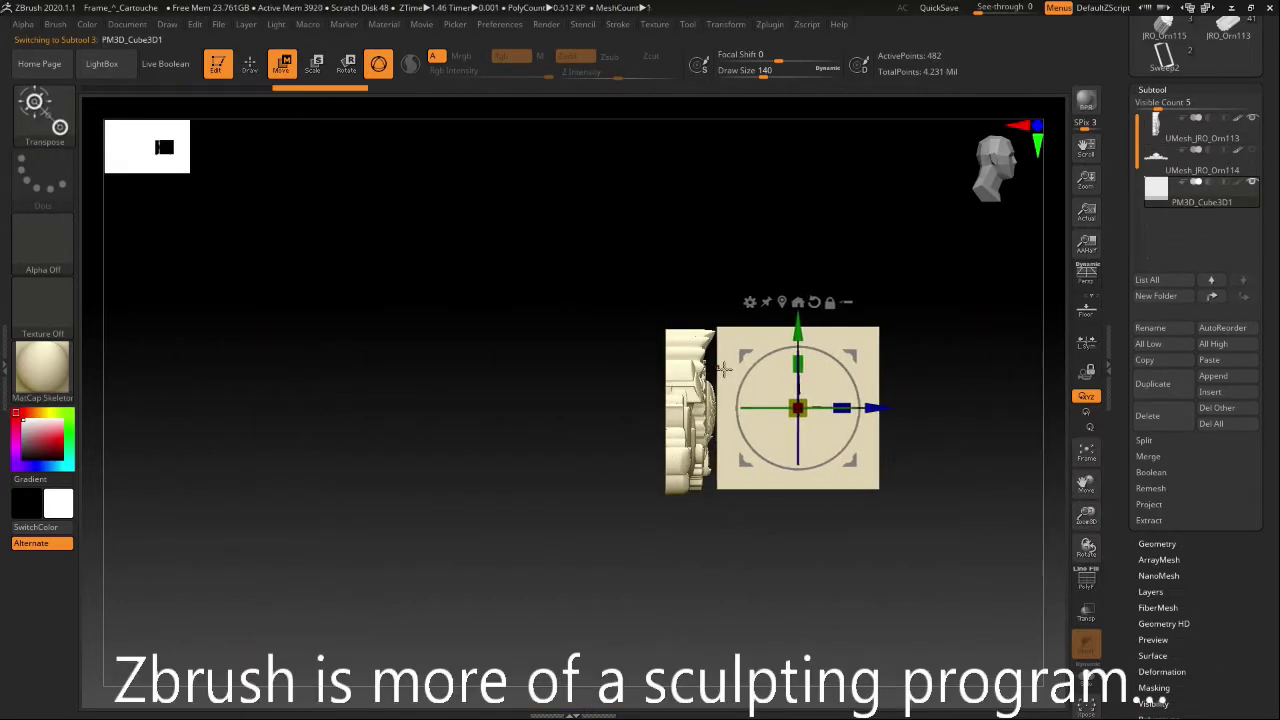
pyautogui.moveTo(1091, 520); pyautogui.dragTo(1100, 640)
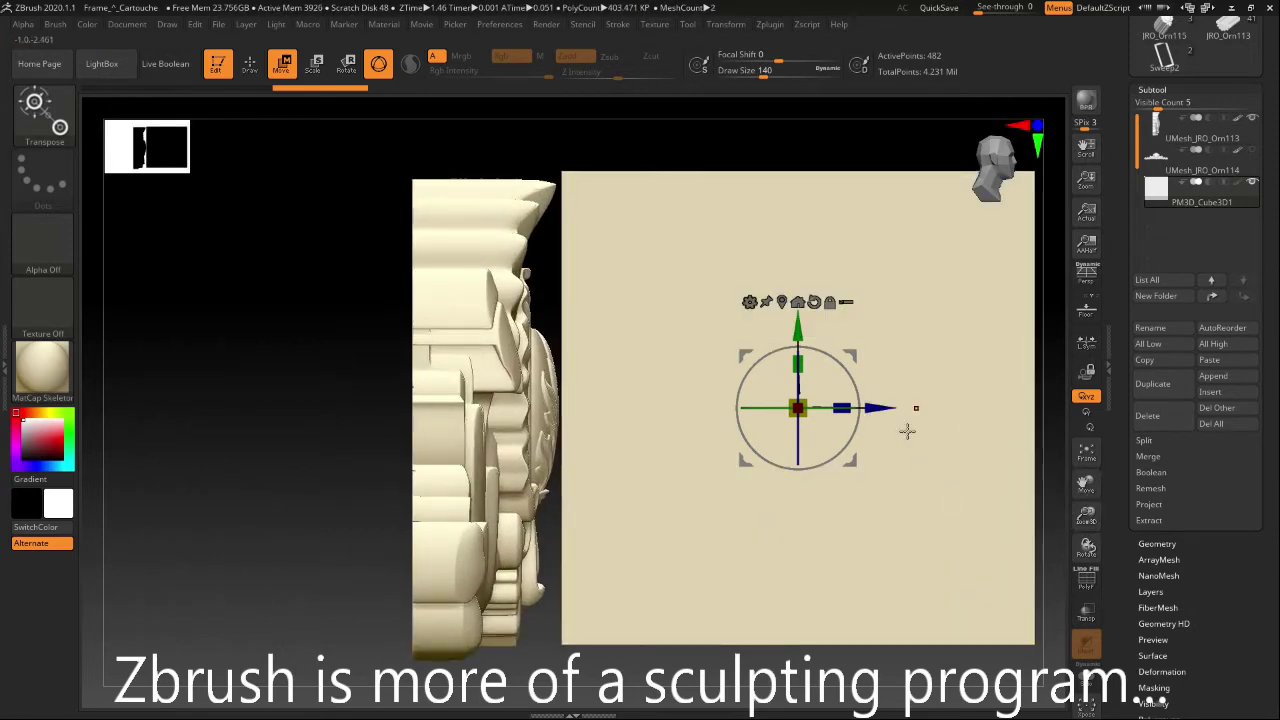
pyautogui.moveTo(884, 409); pyautogui.dragTo(882, 414)
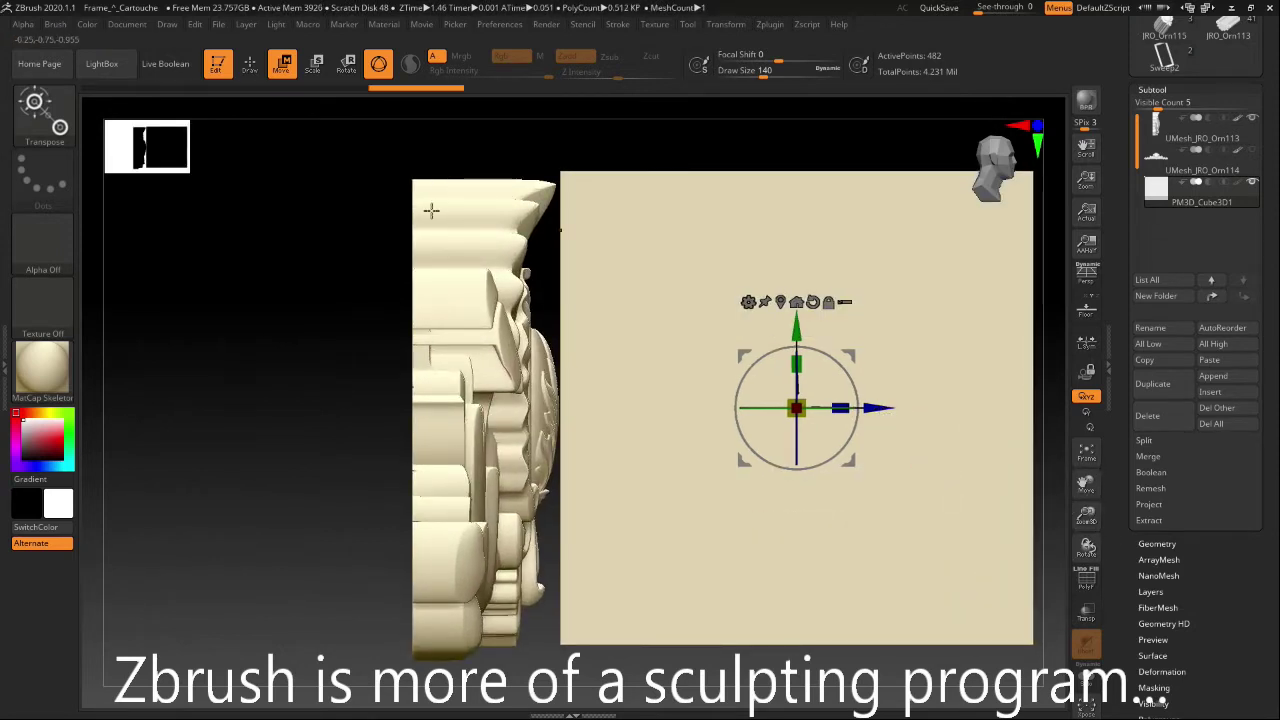
# Hide the cube subtool and return to draw mode on the cartouche subtool UMesh_JRO_Orn113
pyautogui.click(1255, 186)
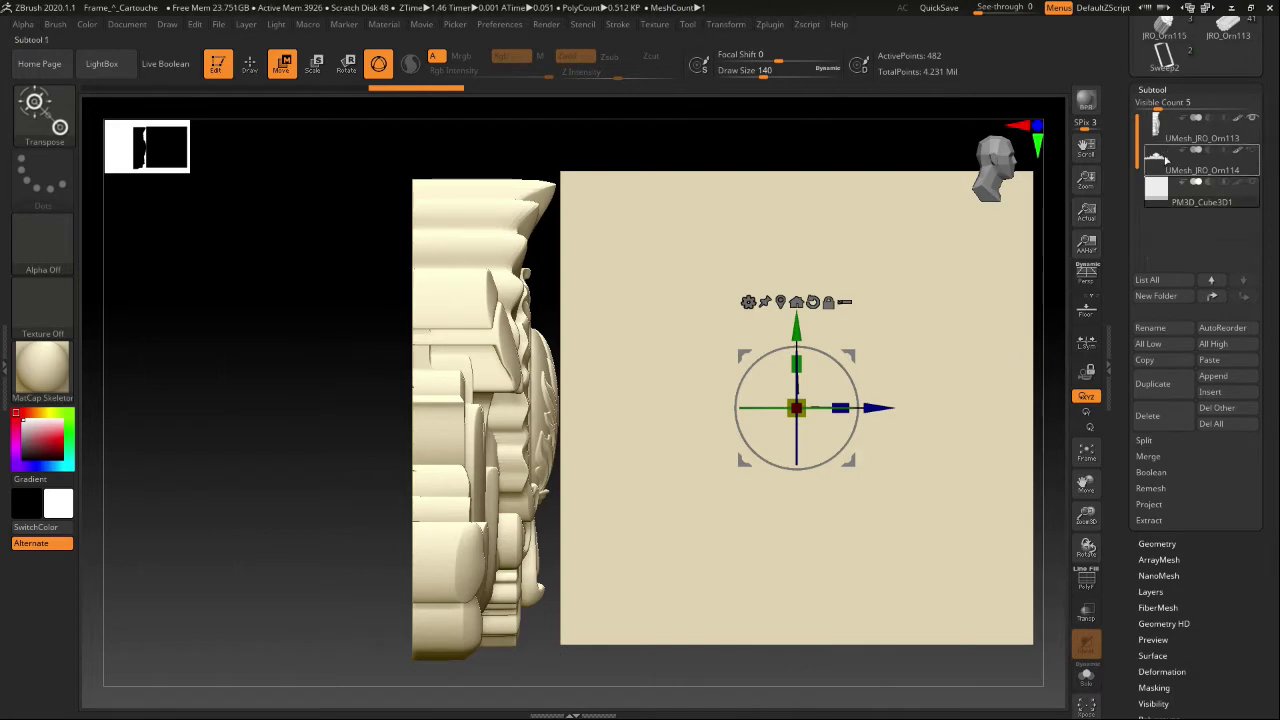
pyautogui.click(1162, 134)
pyautogui.moveTo(810, 421); pyautogui.dragTo(745, 440)
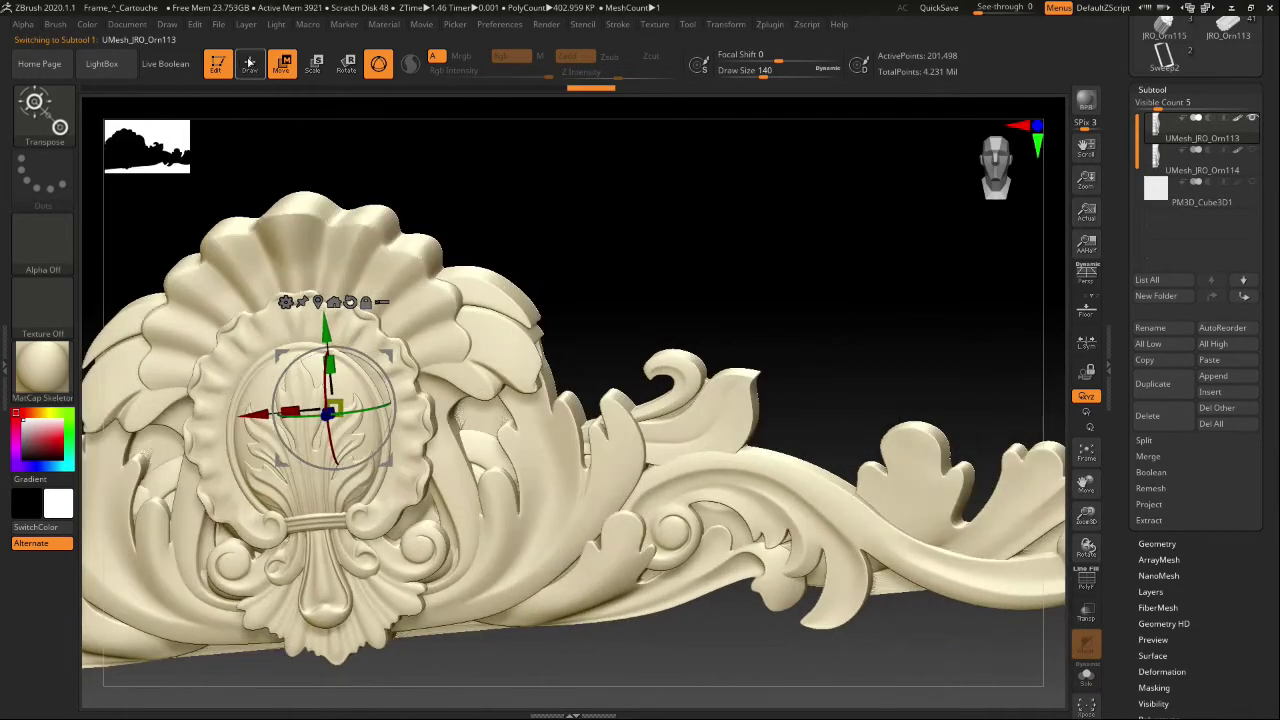
pyautogui.click(250, 62)
# Set the Move brush's draw size to 239 and reshape the cartouche's outer scroll arms from oblique views
pyautogui.moveTo(1088, 521)
pyautogui.mouseDown()
pyautogui.moveTo(1102, 486)
pyautogui.moveTo(1198, 512)
pyautogui.mouseUp()
pyautogui.moveTo(912, 378); pyautogui.dragTo(882, 378)
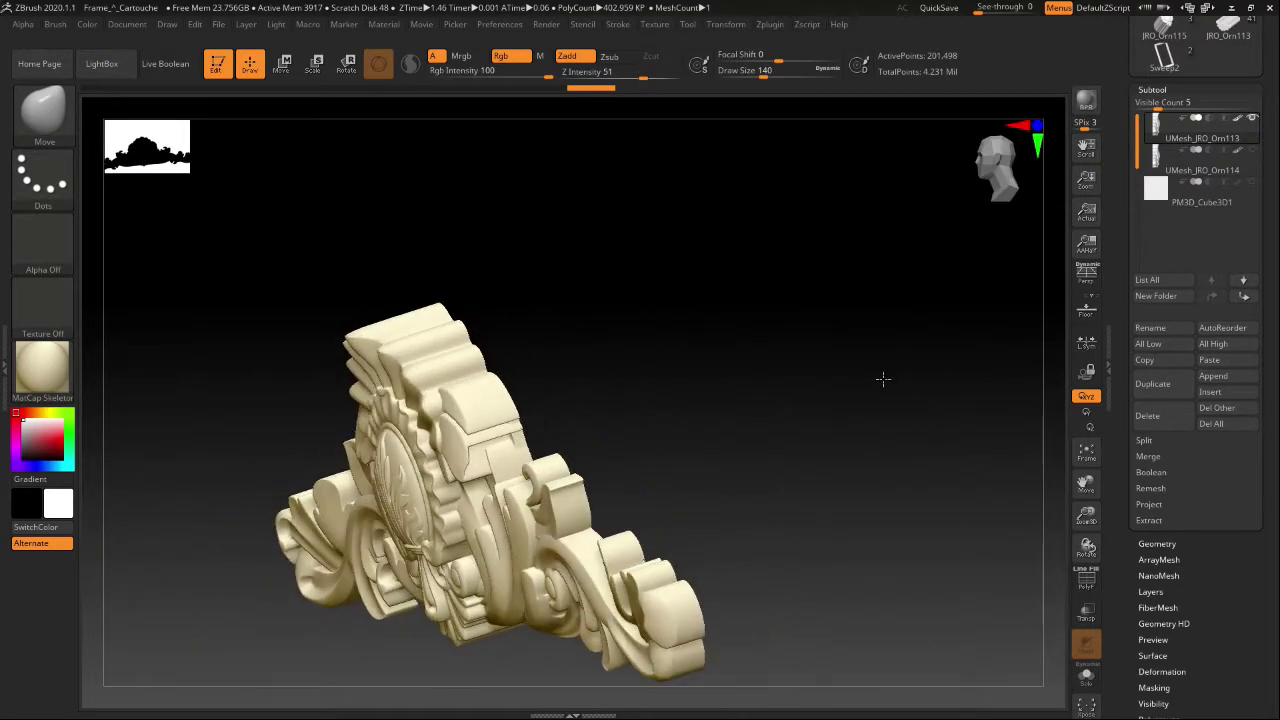
pyautogui.click(776, 78)
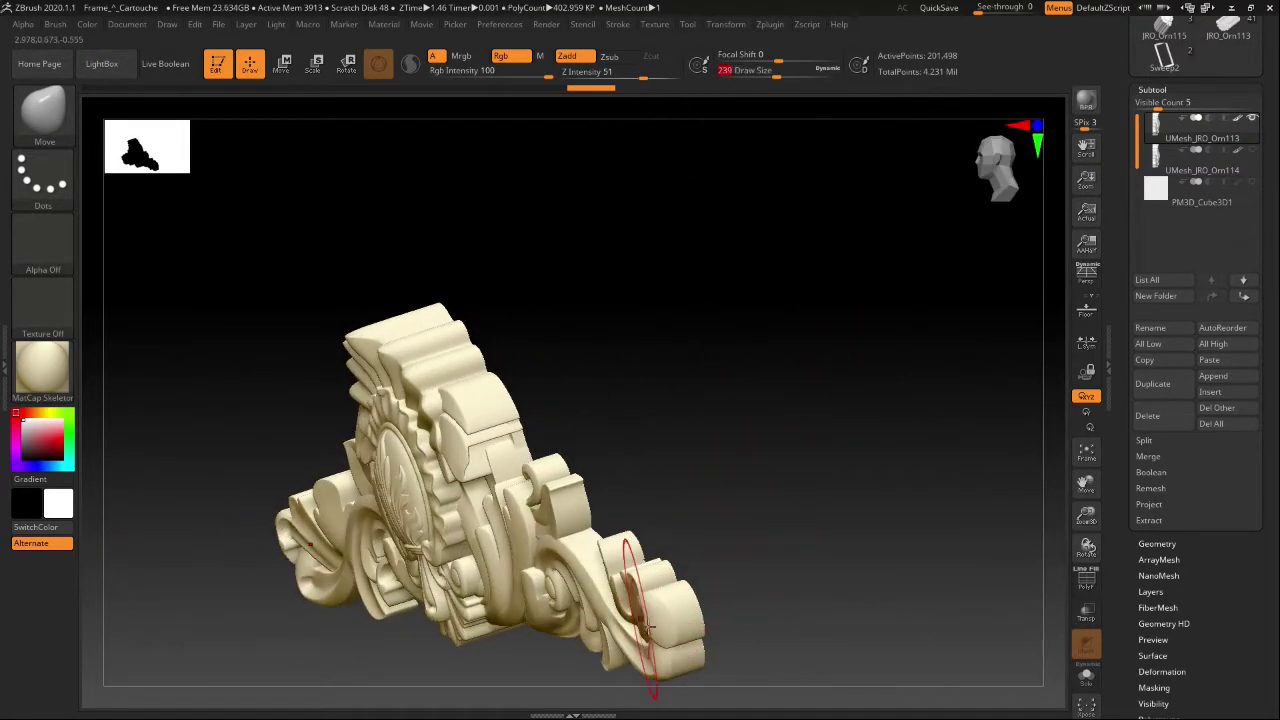
pyautogui.moveTo(648, 627); pyautogui.dragTo(658, 620)
pyautogui.moveTo(690, 500)
pyautogui.mouseDown()
pyautogui.moveTo(754, 509)
pyautogui.moveTo(800, 550)
pyautogui.mouseUp()
pyautogui.moveTo(1030, 520)
pyautogui.mouseDown()
pyautogui.moveTo(845, 527)
pyautogui.moveTo(759, 555)
pyautogui.mouseUp()
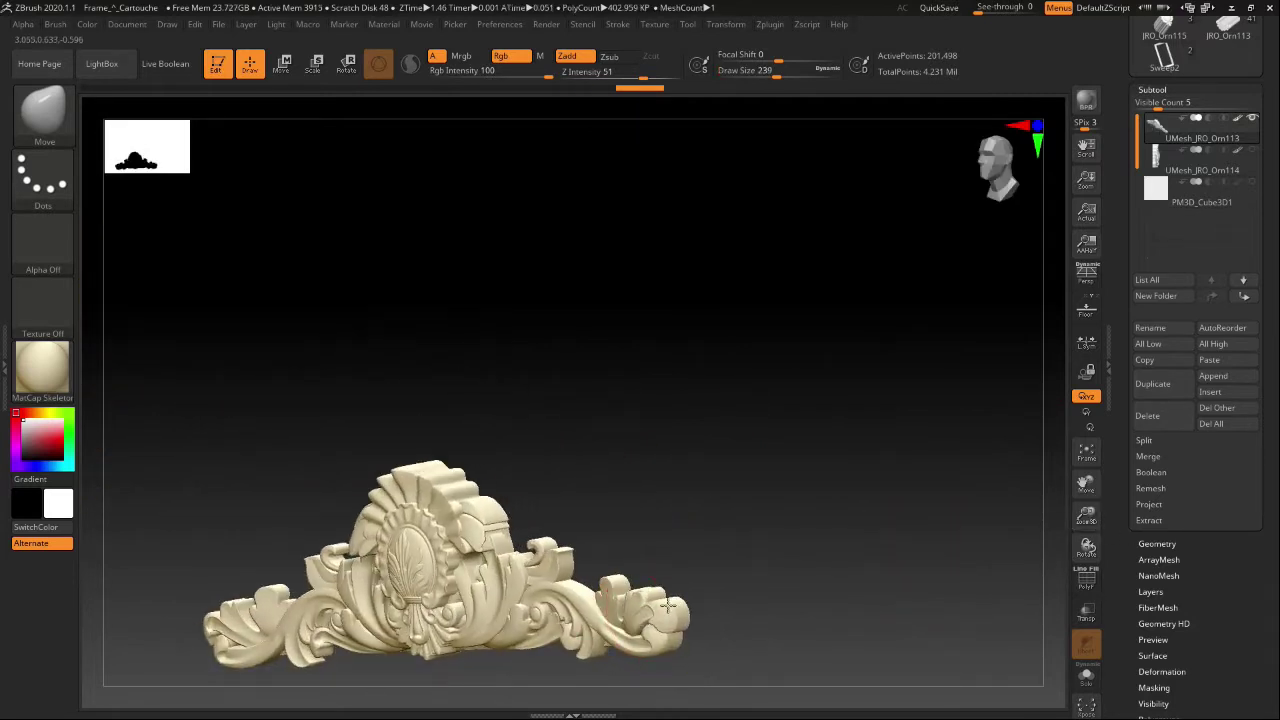
pyautogui.moveTo(668, 604); pyautogui.dragTo(763, 509)
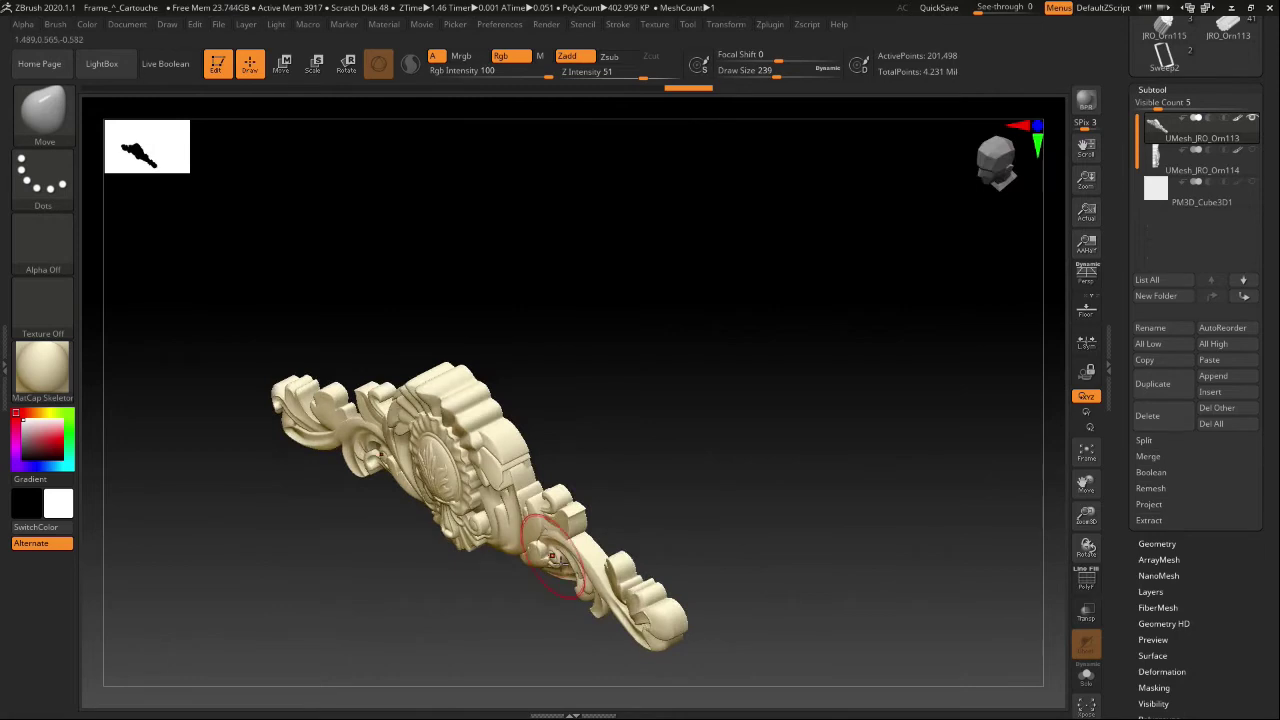
pyautogui.moveTo(553, 568); pyautogui.dragTo(669, 471)
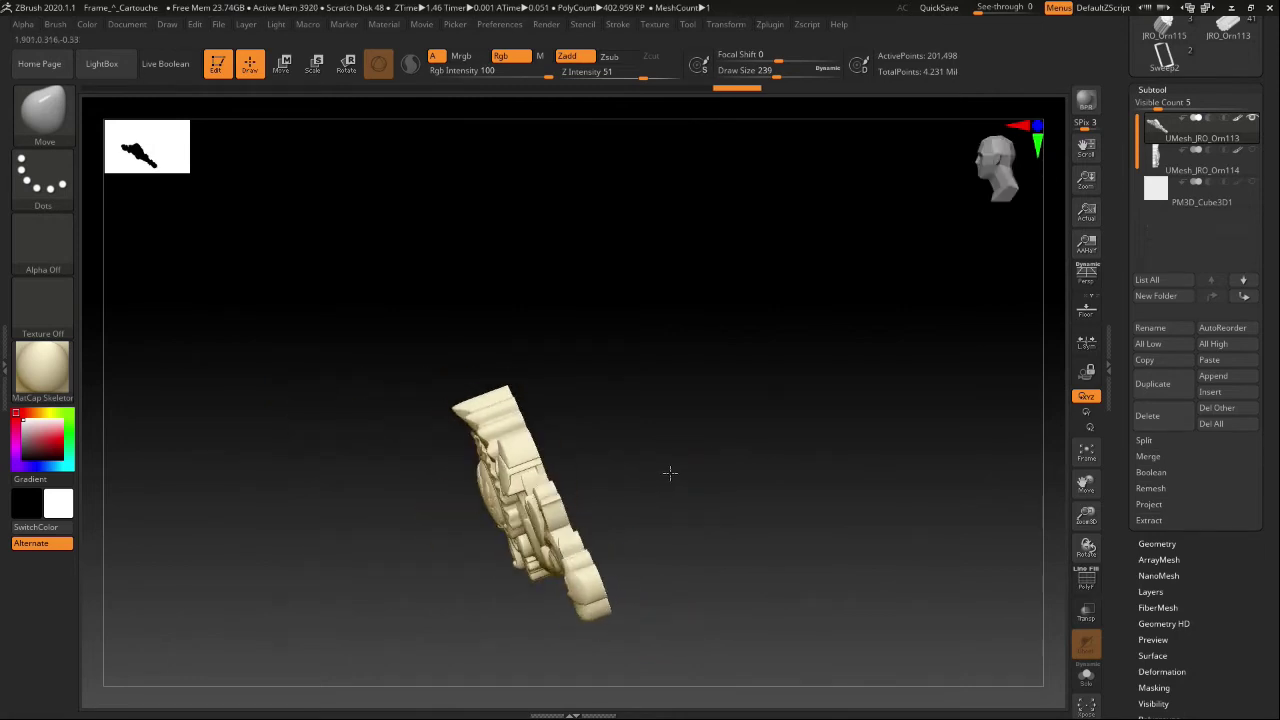
pyautogui.moveTo(551, 513); pyautogui.dragTo(813, 457)
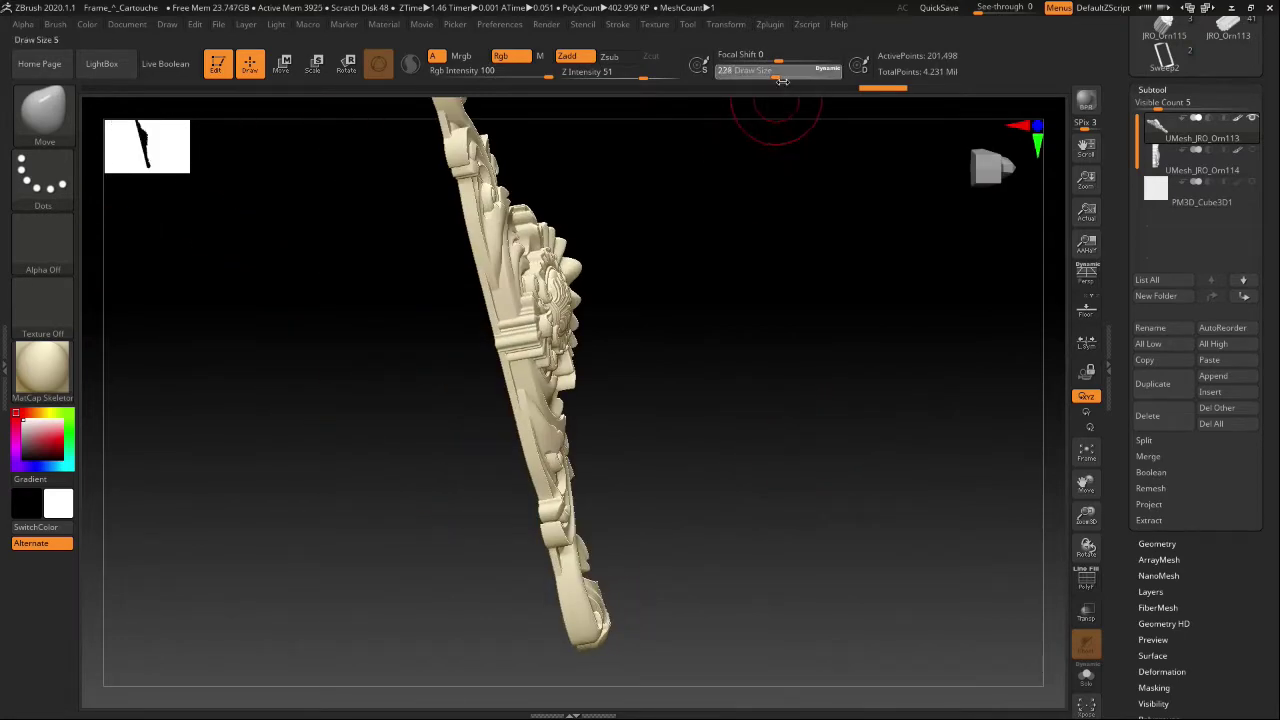
# Set the Move brush's draw size to 228 and refine the form of the scroll arms and shell crest
pyautogui.moveTo(774, 104); pyautogui.dragTo(617, 523)
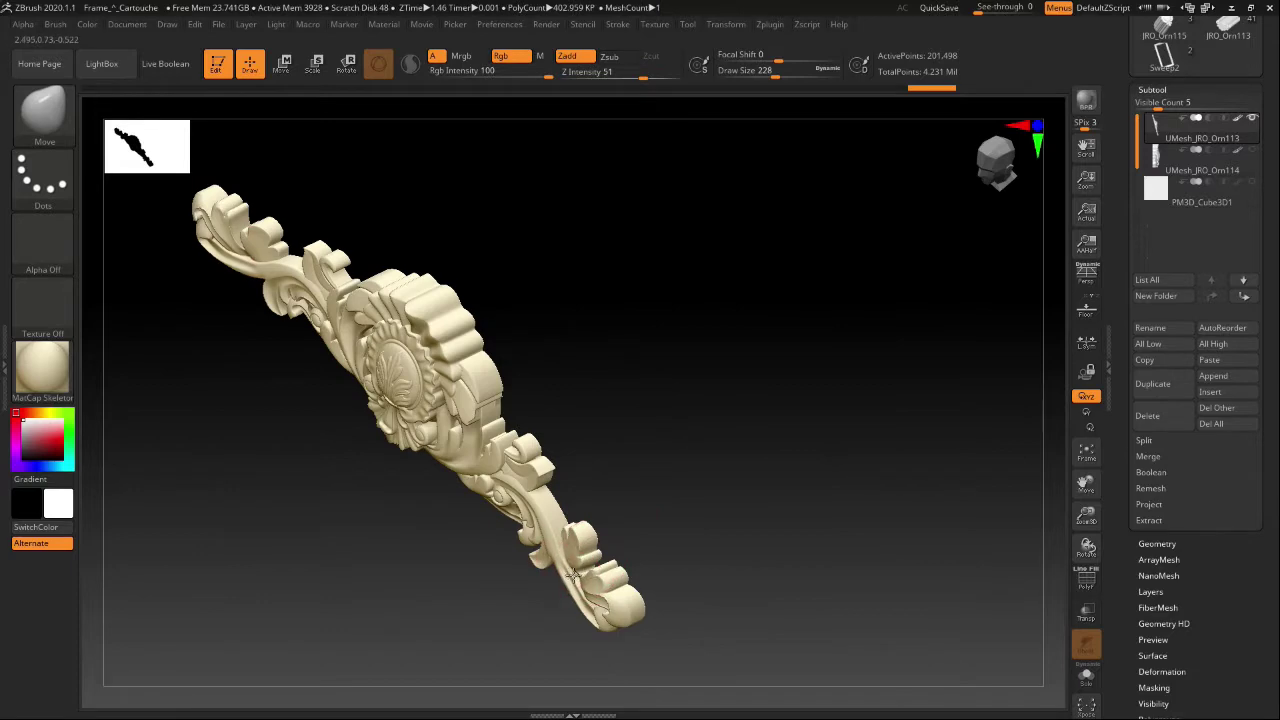
pyautogui.moveTo(573, 575); pyautogui.dragTo(533, 443)
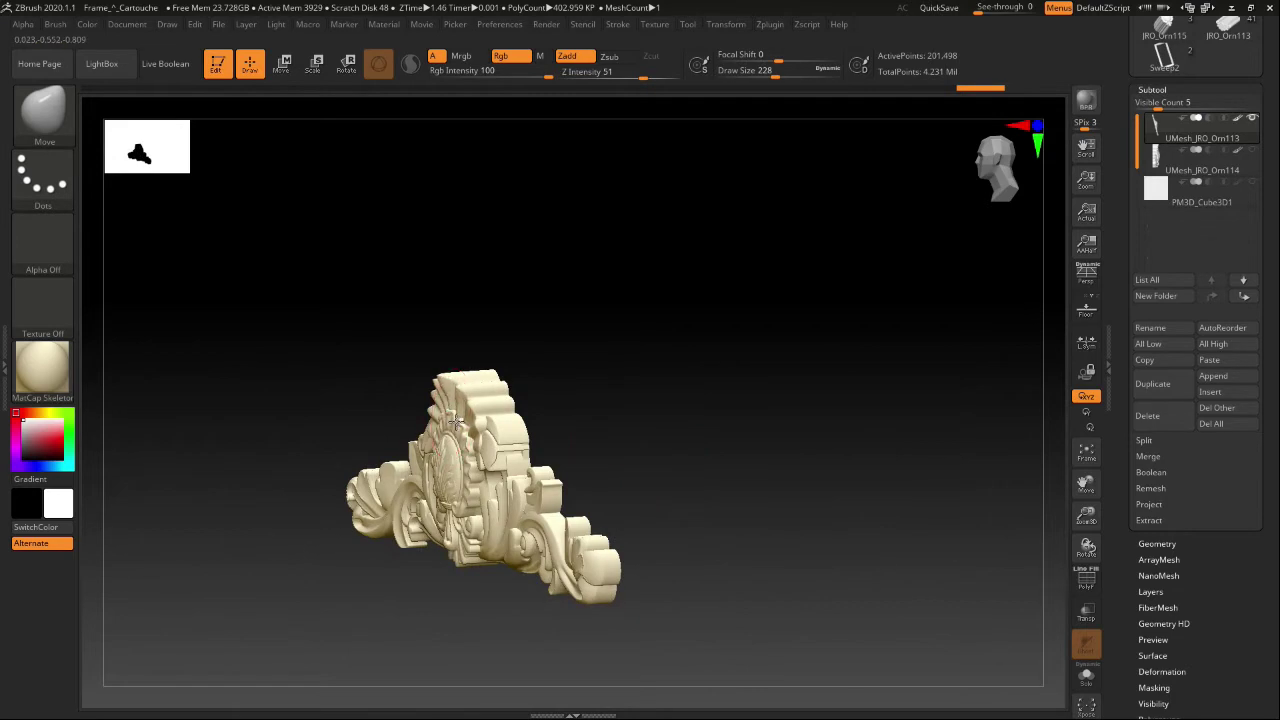
pyautogui.moveTo(456, 420); pyautogui.dragTo(662, 536)
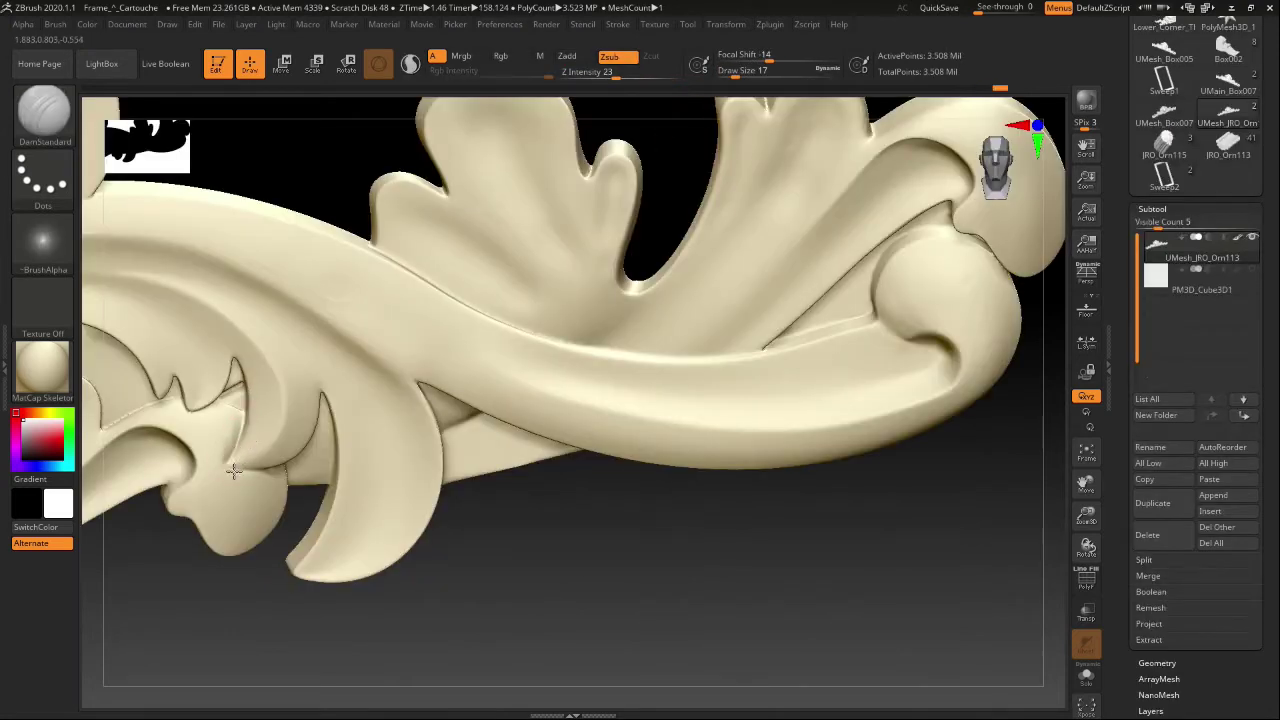
# Carve the crease under the curled leaf tip on the lower scroll using the DamStandard brush at draw size 39
pyautogui.moveTo(233, 470); pyautogui.dragTo(244, 477, button='right')
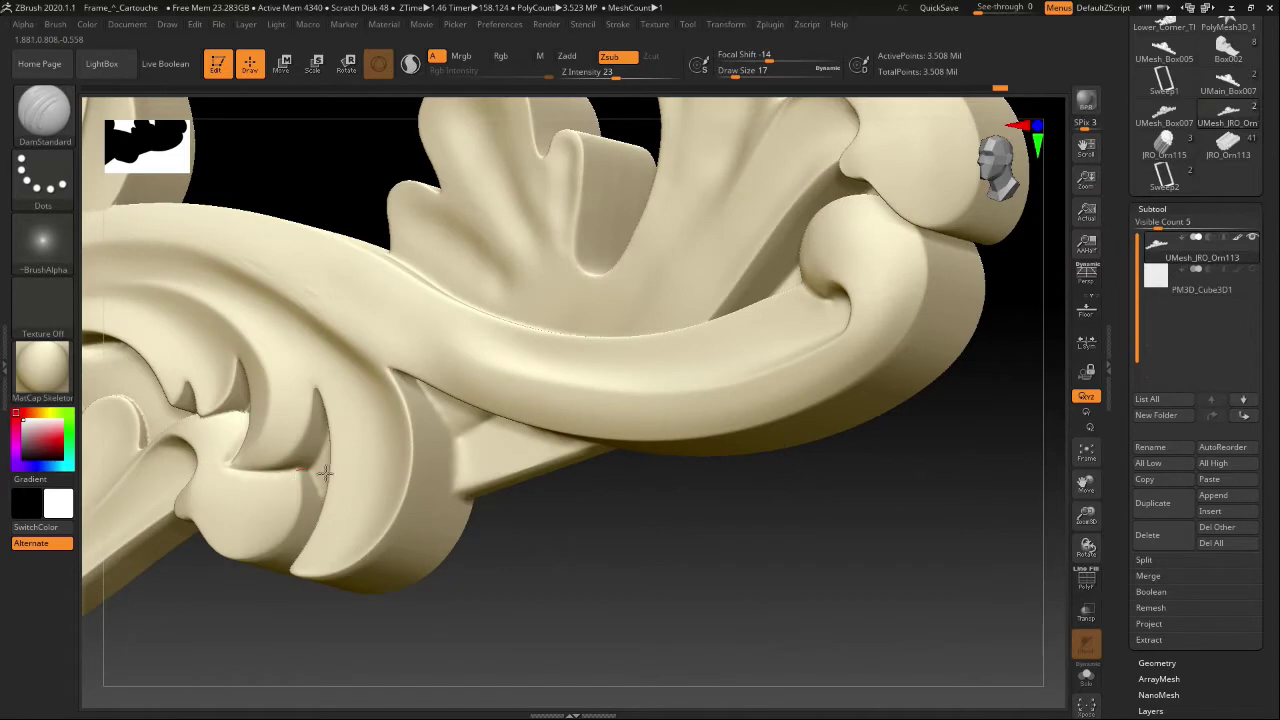
pyautogui.moveTo(735, 76); pyautogui.dragTo(742, 76)
pyautogui.moveTo(232, 466); pyautogui.dragTo(313, 477)
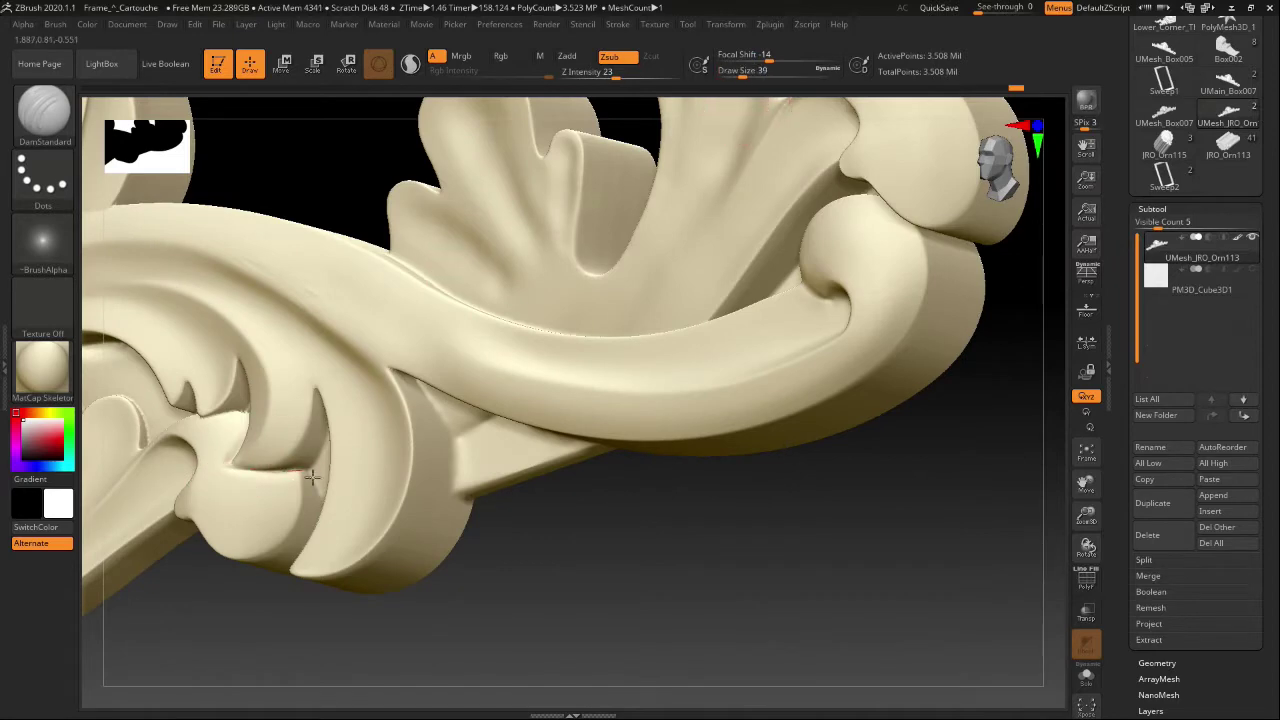
pyautogui.moveTo(482, 535); pyautogui.dragTo(594, 579)
# Carve the creases between the acanthus leaves flanking the medallion with the DamStandard brush and smooth the strokes
pyautogui.moveTo(594, 579); pyautogui.dragTo(240, 457, button='right')
pyautogui.moveTo(1087, 516); pyautogui.dragTo(1268, 470)
pyautogui.moveTo(986, 520); pyautogui.dragTo(965, 536)
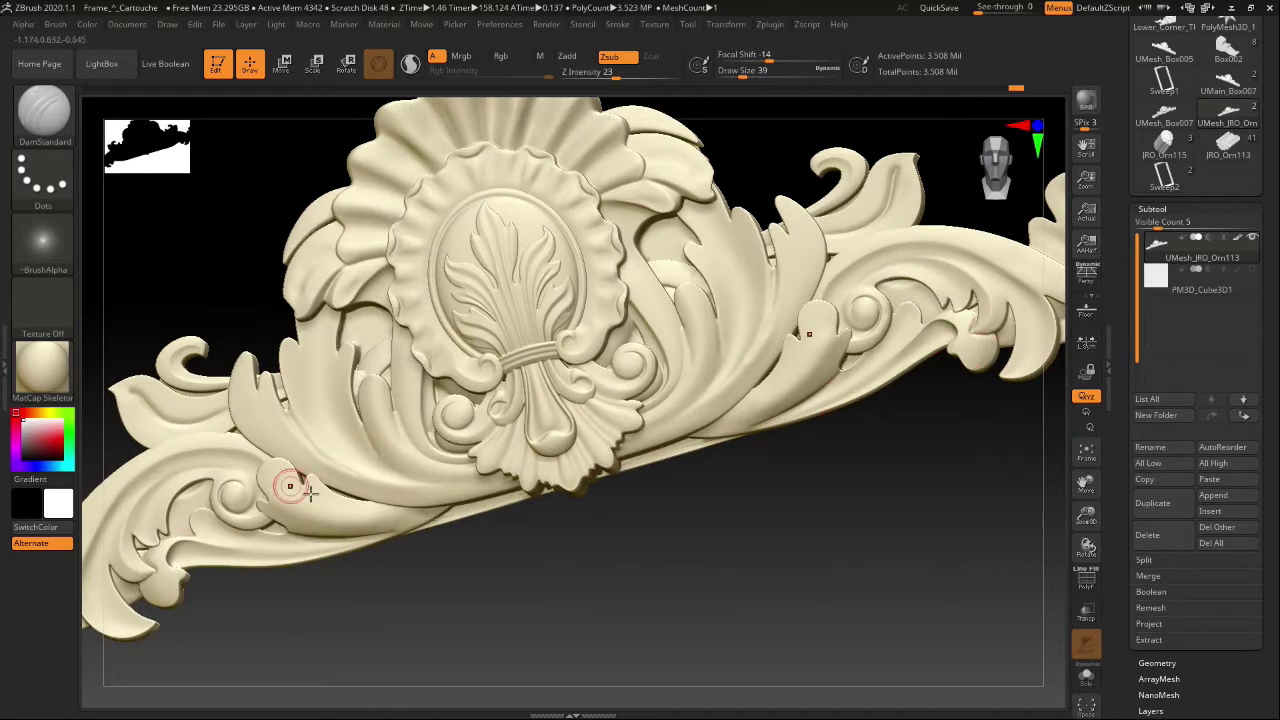
pyautogui.moveTo(647, 528); pyautogui.dragTo(640, 517)
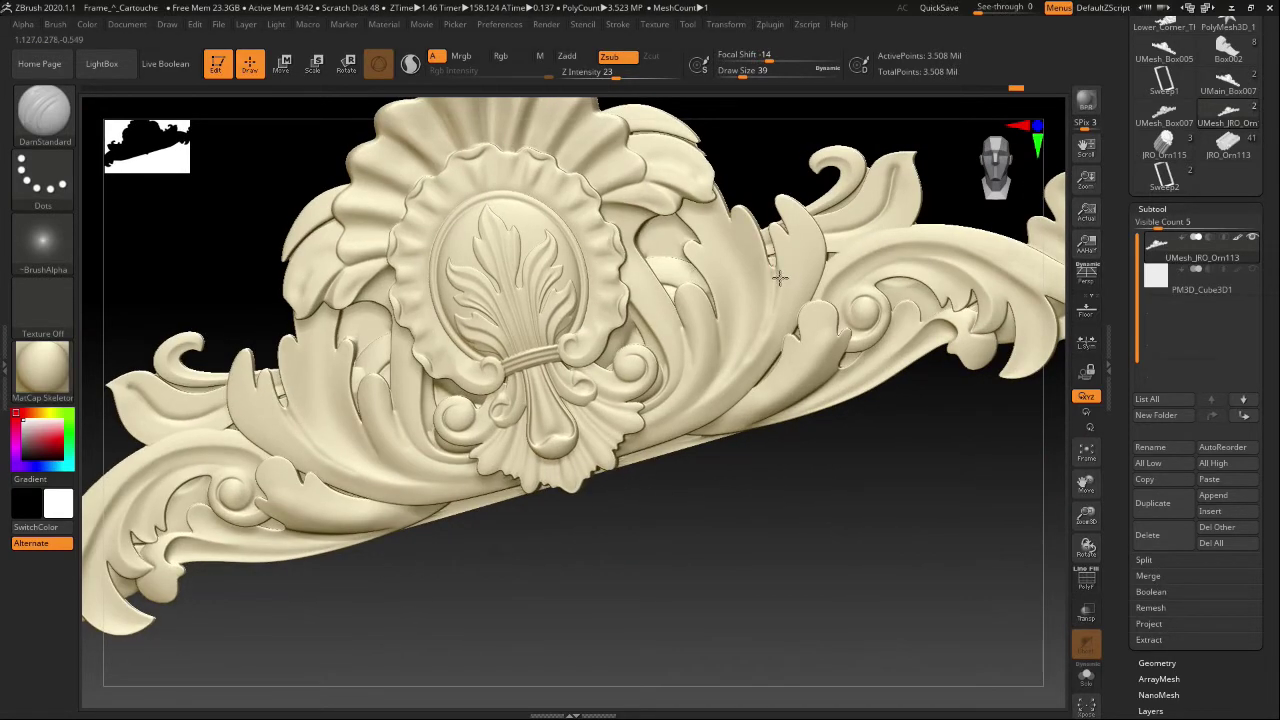
pyautogui.moveTo(733, 395); pyautogui.dragTo(727, 402)
pyautogui.moveTo(771, 274); pyautogui.dragTo(781, 304)
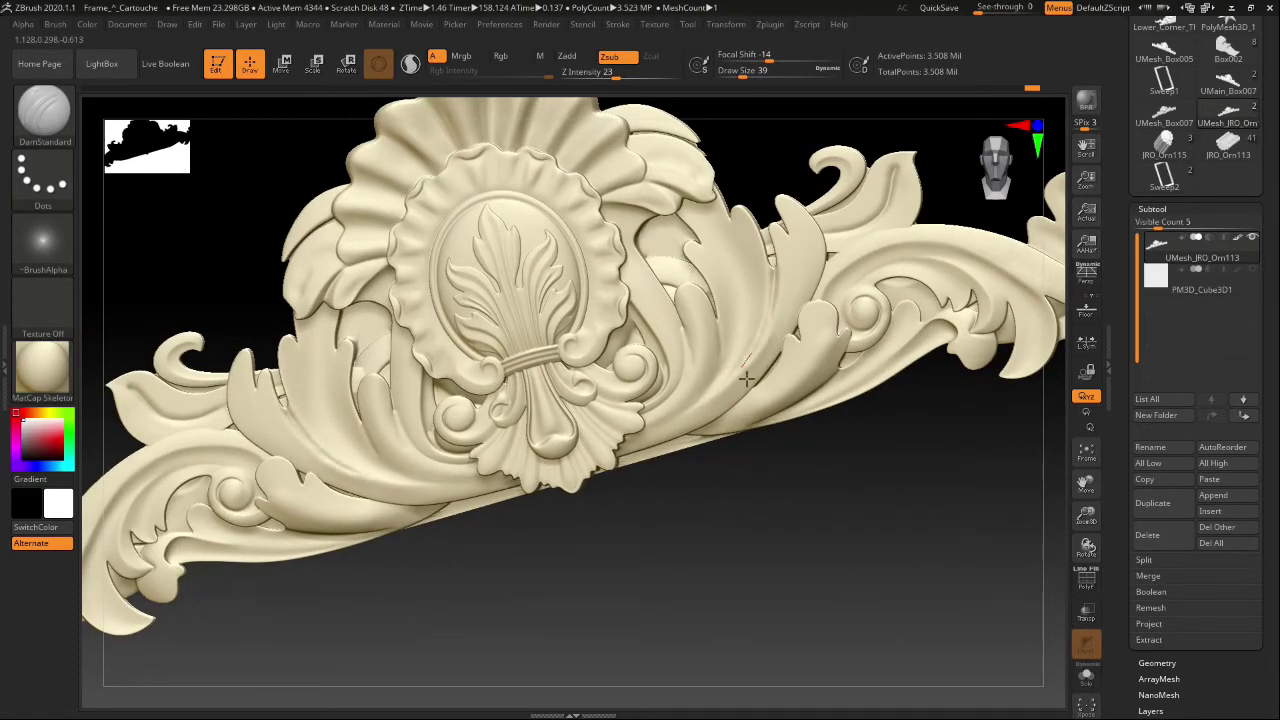
pyautogui.press('shift')
pyautogui.keyDown('shift'); pyautogui.moveTo(785, 280); pyautogui.dragTo(770, 312); pyautogui.keyUp('shift')
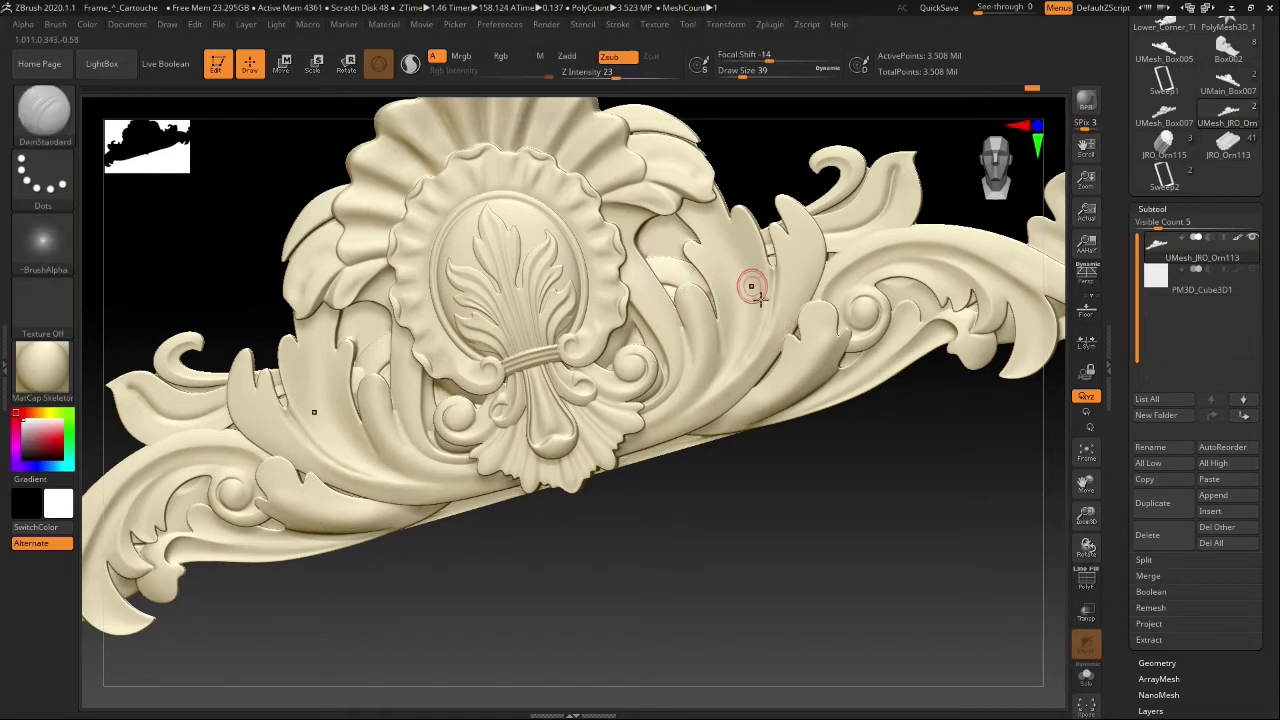
pyautogui.moveTo(734, 379); pyautogui.dragTo(737, 386)
pyautogui.press('shift')
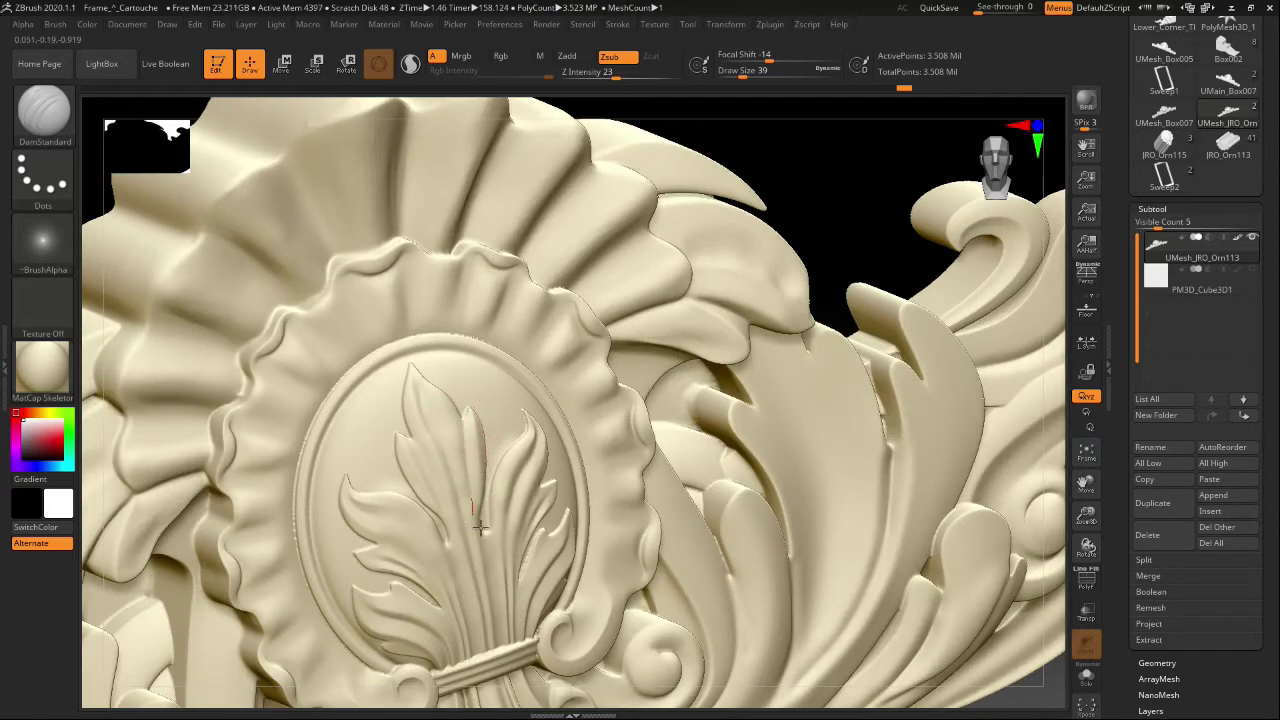
# Carve deeper vein lines into the leaf spray inside the oval medallion with the DamStandard brush
pyautogui.moveTo(476, 523); pyautogui.dragTo(476, 526)
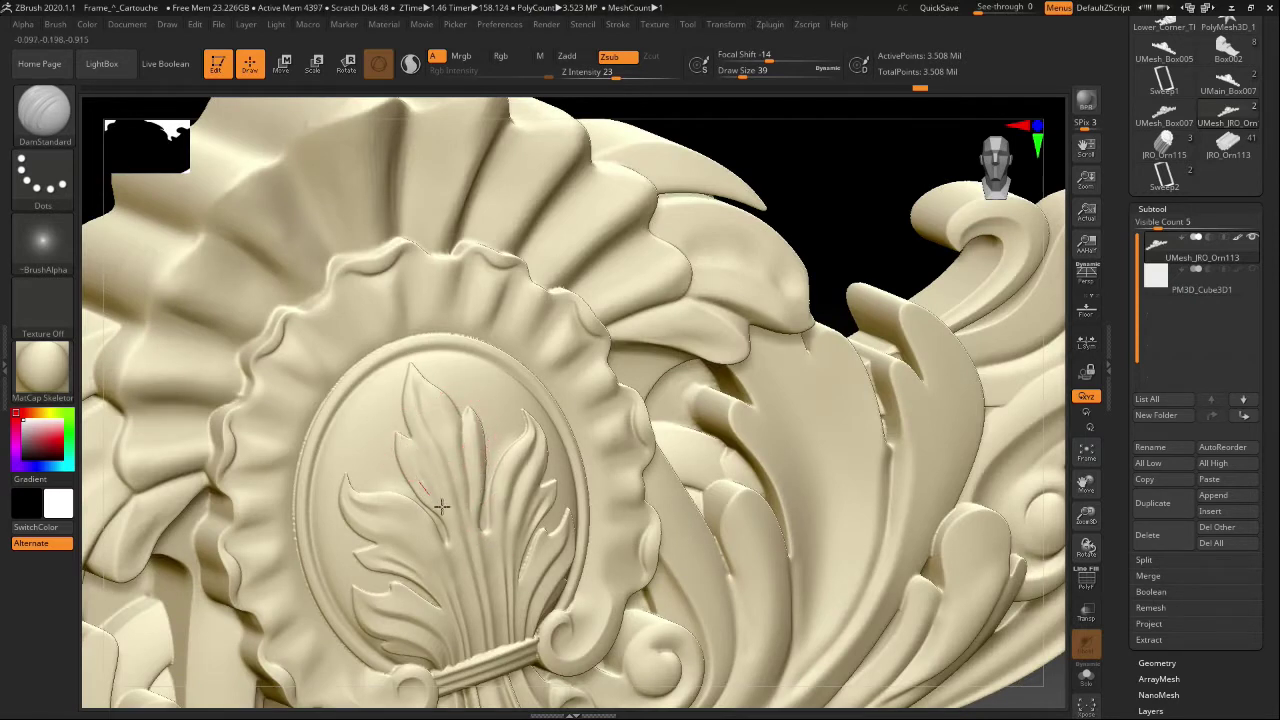
pyautogui.moveTo(463, 588); pyautogui.dragTo(428, 542)
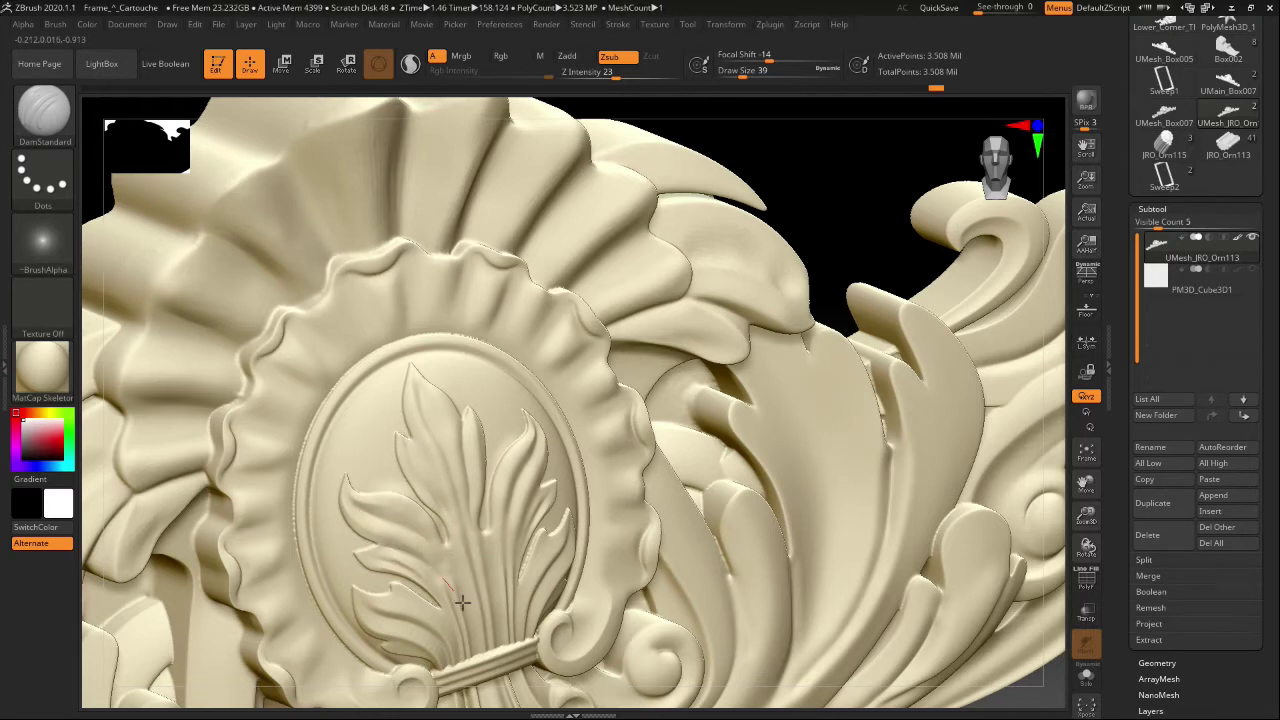
pyautogui.moveTo(835, 218); pyautogui.dragTo(794, 180)
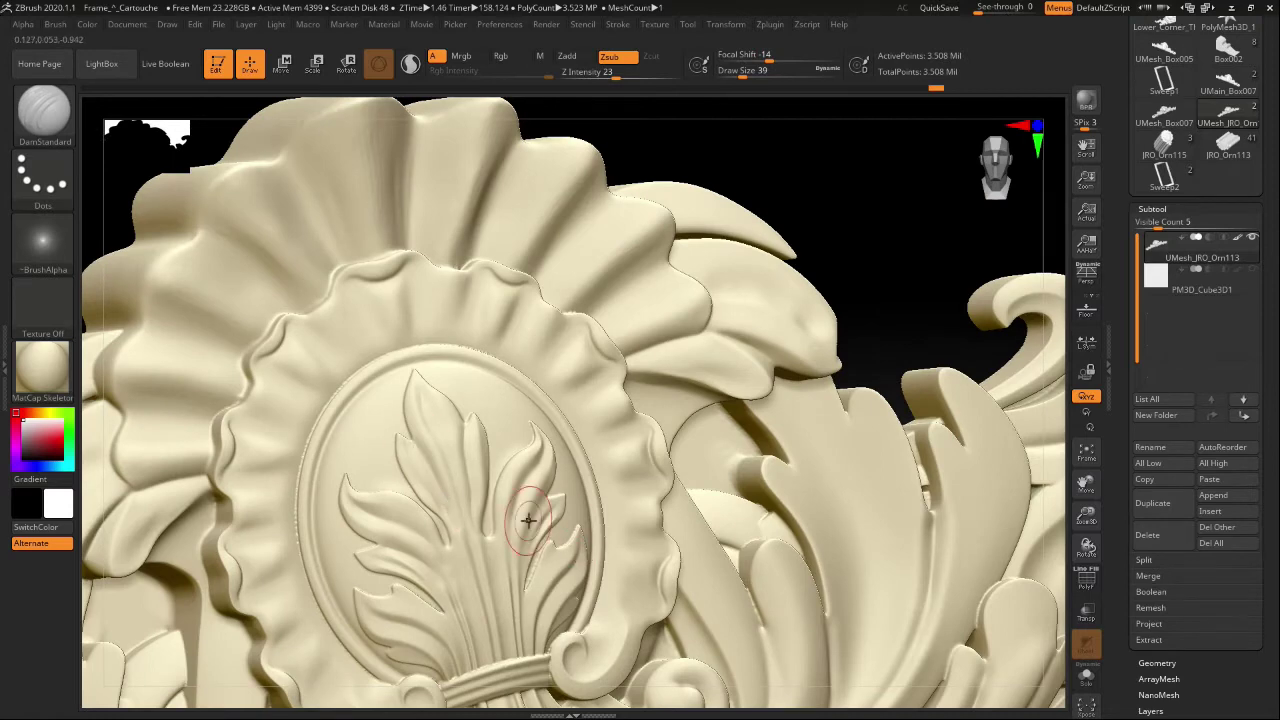
pyautogui.moveTo(900, 270)
pyautogui.mouseDown()
pyautogui.moveTo(889, 257)
pyautogui.moveTo(560, 390)
pyautogui.mouseUp()
pyautogui.moveTo(483, 505); pyautogui.dragTo(478, 462)
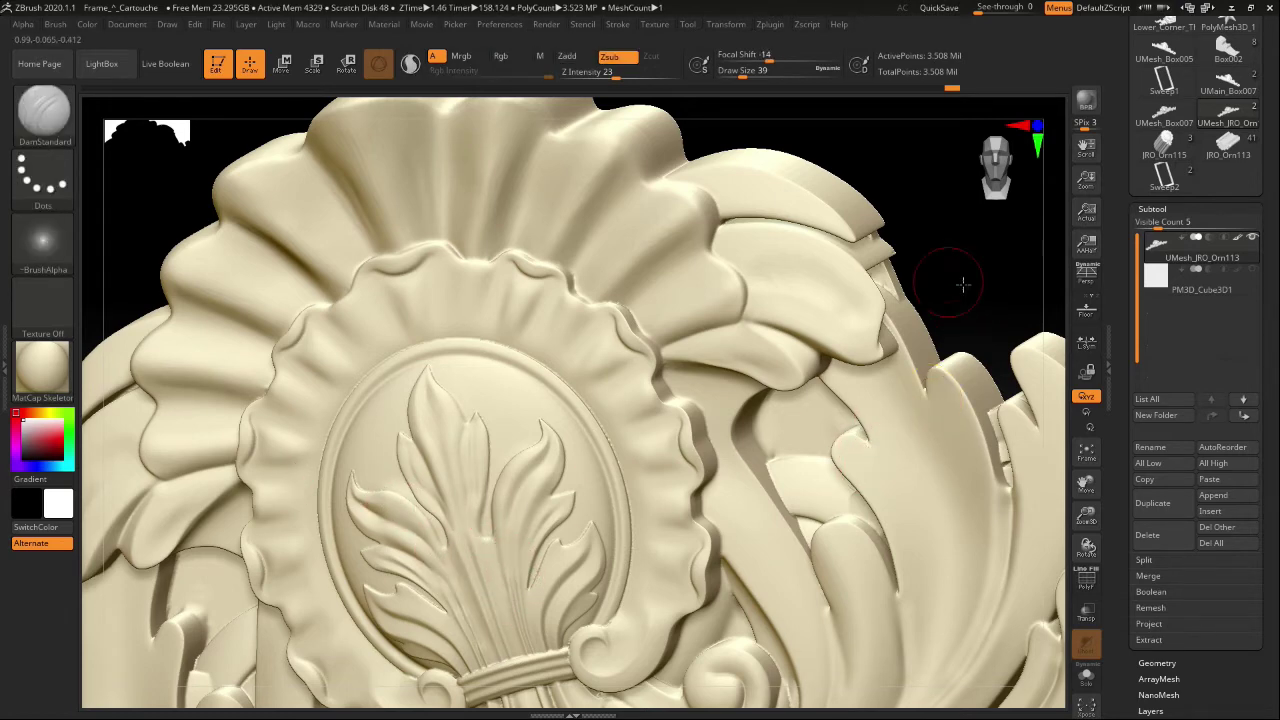
pyautogui.moveTo(962, 285); pyautogui.dragTo(421, 637)
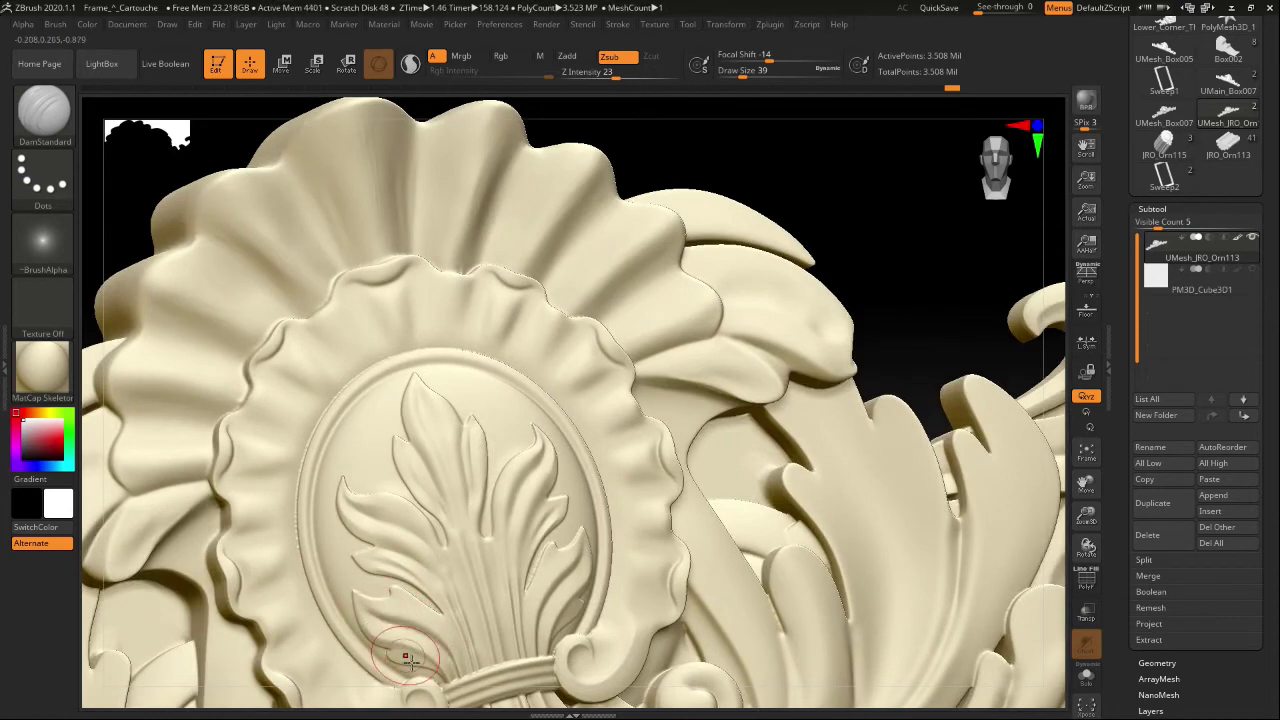
# Choose the Standard brush at Z Intensity 10 and smooth the leaf spray inside the oval medallion
pyautogui.click(57, 105)
pyautogui.click(638, 127)
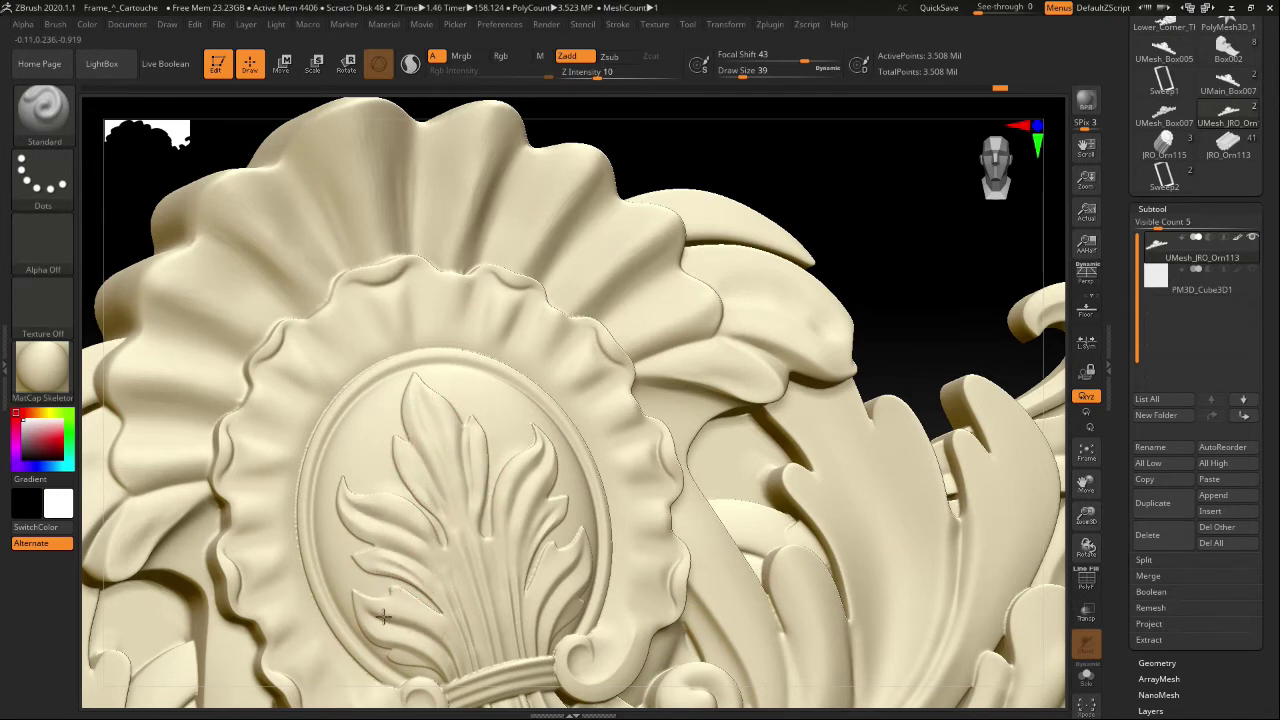
pyautogui.moveTo(945, 248); pyautogui.dragTo(866, 292)
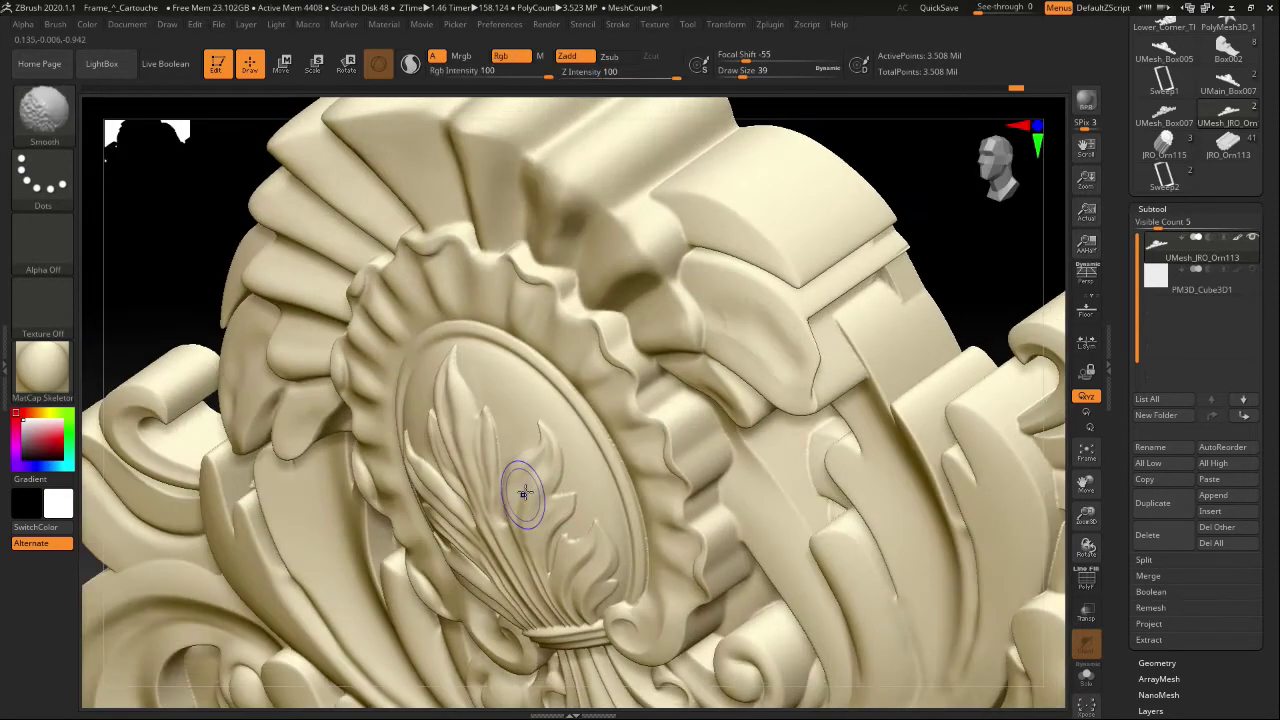
pyautogui.keyDown('shift'); pyautogui.moveTo(632, 480); pyautogui.dragTo(622, 490); pyautogui.keyUp('shift')
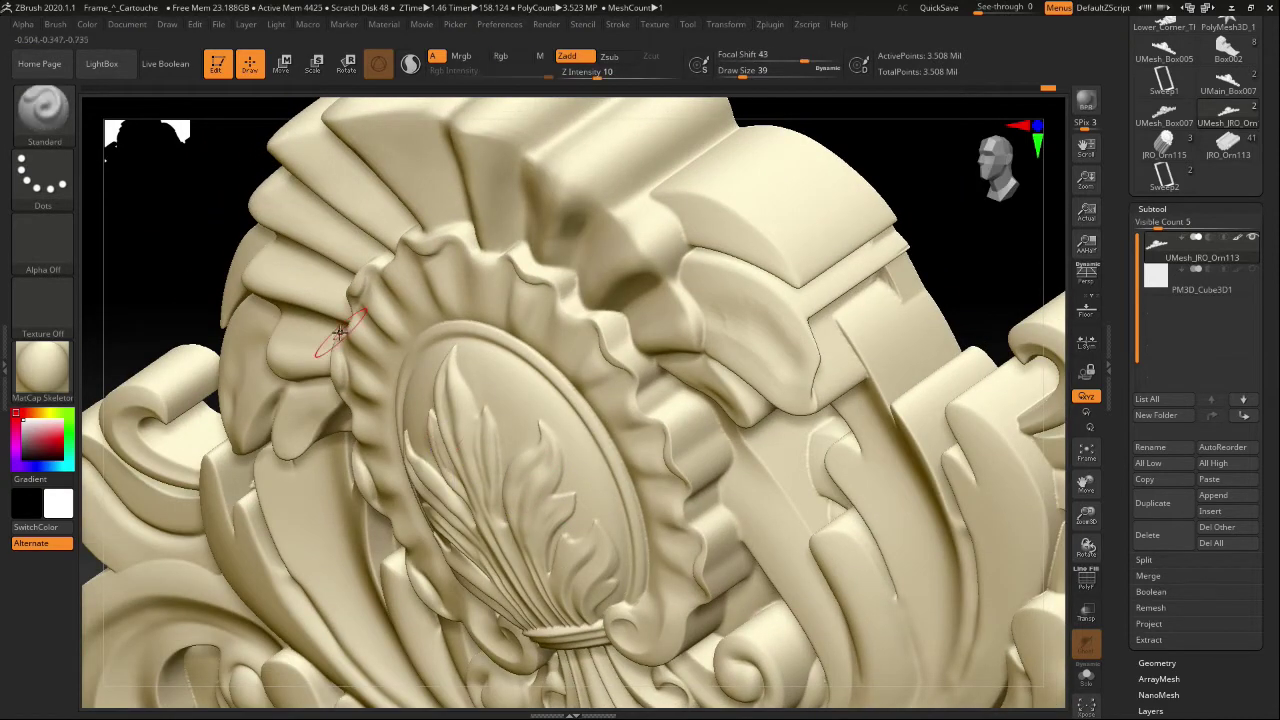
pyautogui.moveTo(195, 220); pyautogui.dragTo(290, 255)
pyautogui.keyDown('shift'); pyautogui.moveTo(305, 486); pyautogui.dragTo(329, 433); pyautogui.keyUp('shift')
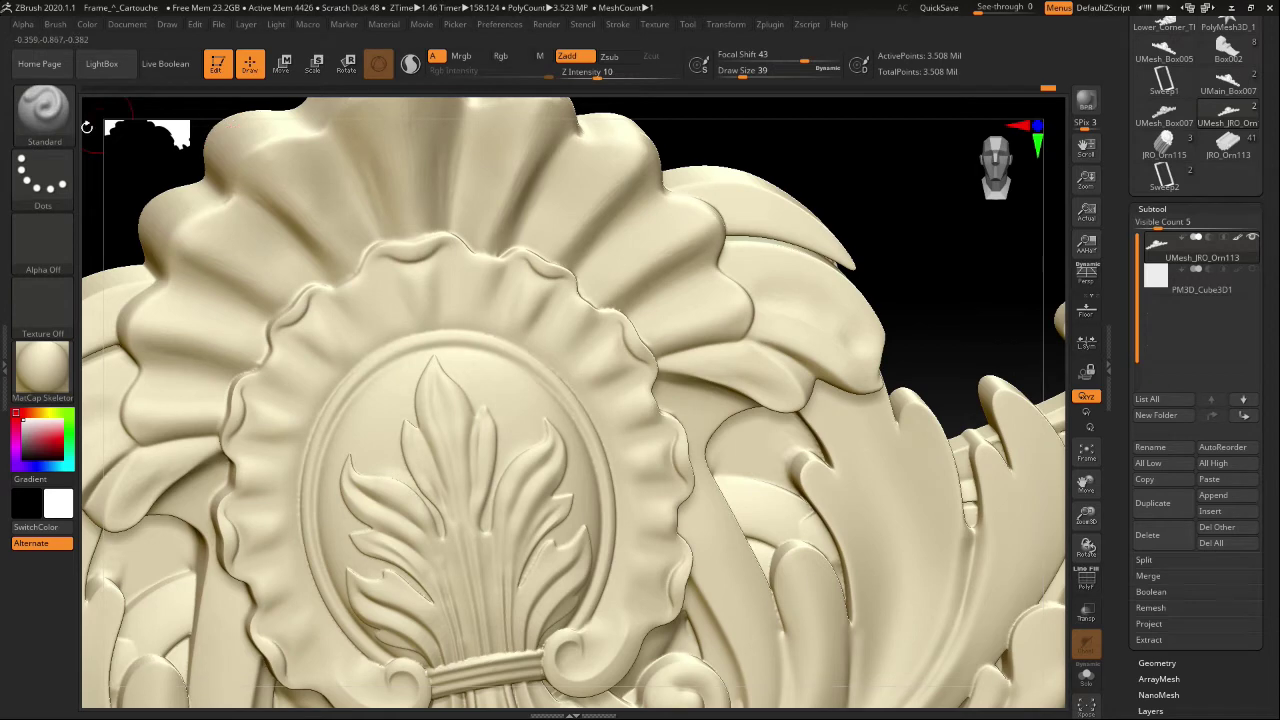
# Select the DamStandard brush and open the stroke settings
pyautogui.press('b')
pyautogui.press('d')
pyautogui.press('s')
pyautogui.click(620, 24)
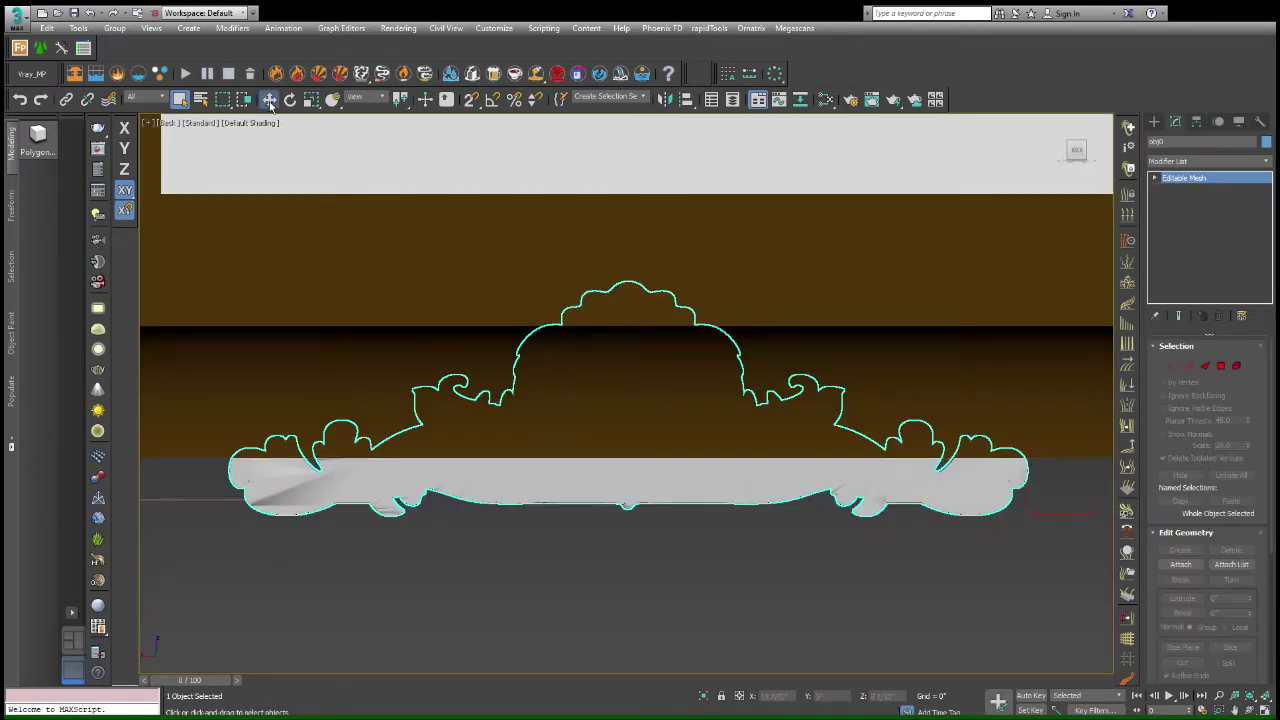
# Switch to 3ds Max and centre the pivot of the imported cartouche mesh on the object
pyautogui.click(268, 99)
pyautogui.scroll(-10, 468, 505)
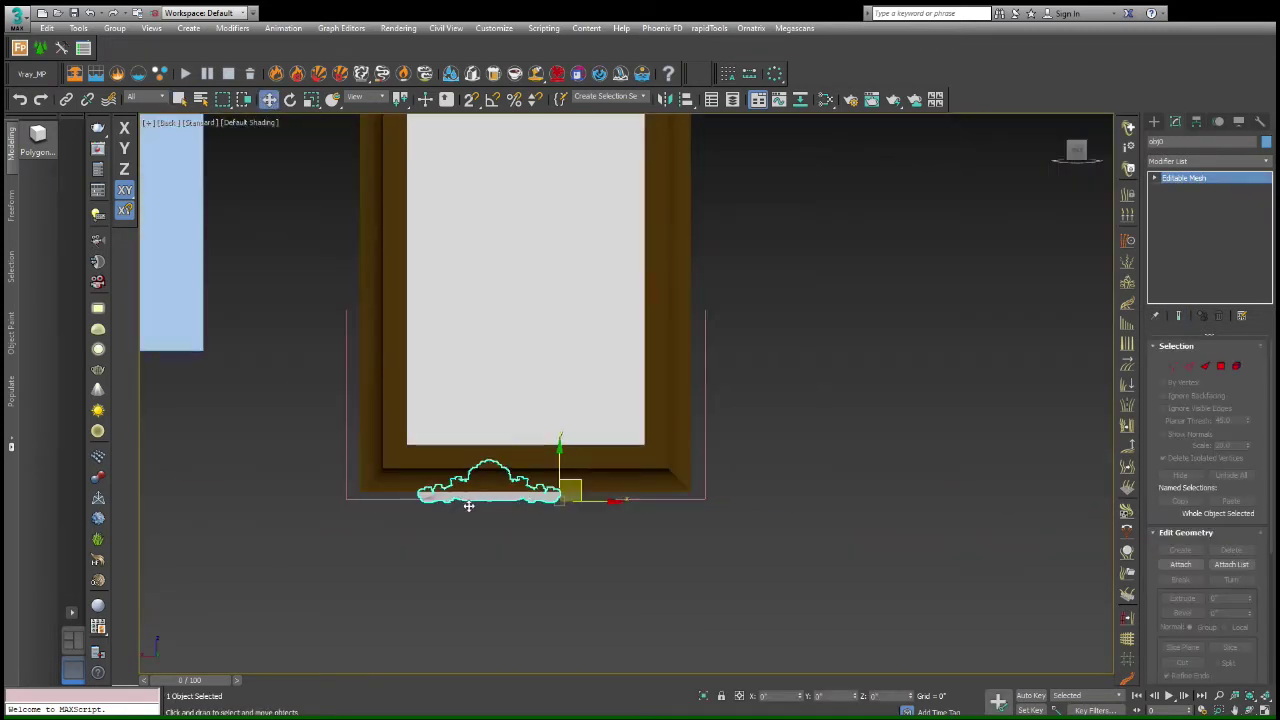
pyautogui.click(1217, 122)
pyautogui.click(1207, 211)
pyautogui.click(1207, 280)
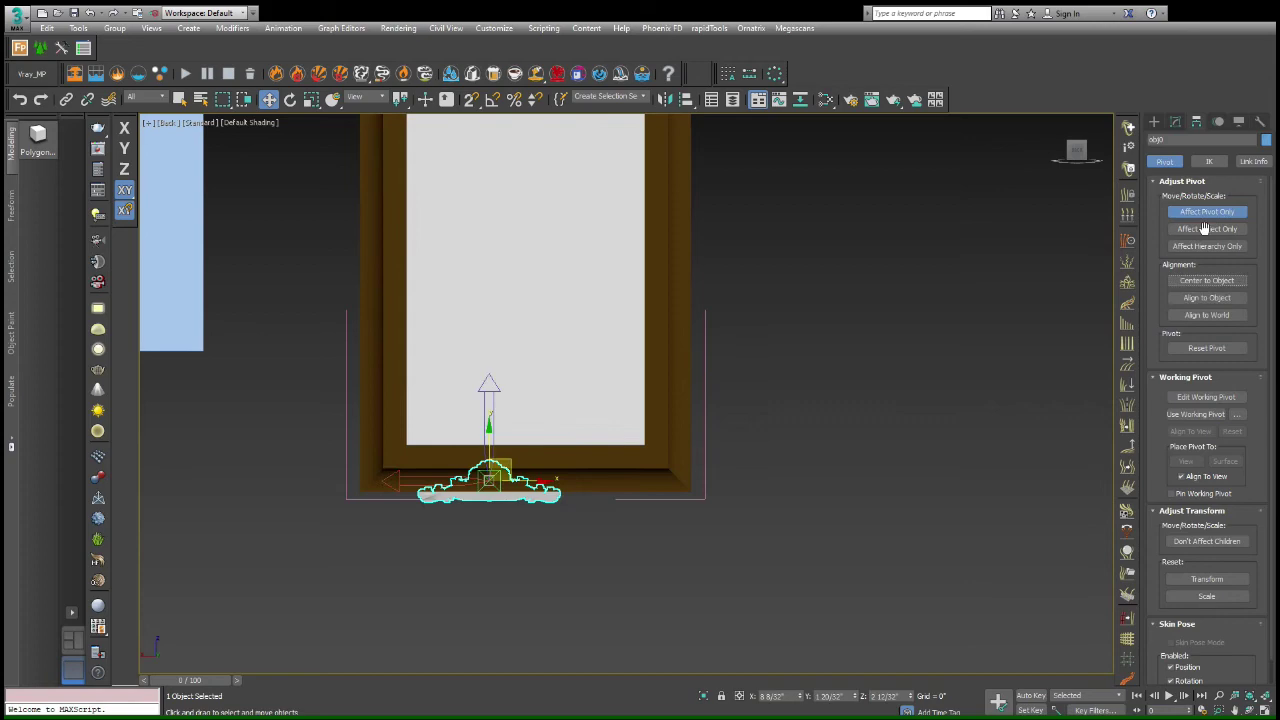
# Scale the imported cartouche mesh up uniformly about its centred pivot
pyautogui.click(311, 100)
pyautogui.moveTo(505, 476); pyautogui.dragTo(558, 353)
pyautogui.click(765, 452)
# Select the reference ornament and its backing panel at the frame's top together with the imported cartouche and isolate them
pyautogui.scroll(-8, 800, 455)
pyautogui.keyDown('alt'); pyautogui.moveTo(872, 452); pyautogui.dragTo(625, 372, button='middle'); pyautogui.keyUp('alt')
pyautogui.click(562, 518)
pyautogui.keyDown('alt'); pyautogui.moveTo(572, 330); pyautogui.dragTo(632, 272, button='middle'); pyautogui.keyUp('alt')
pyautogui.scroll(-7, 439, 271)
pyautogui.scroll(14, 421, 262)
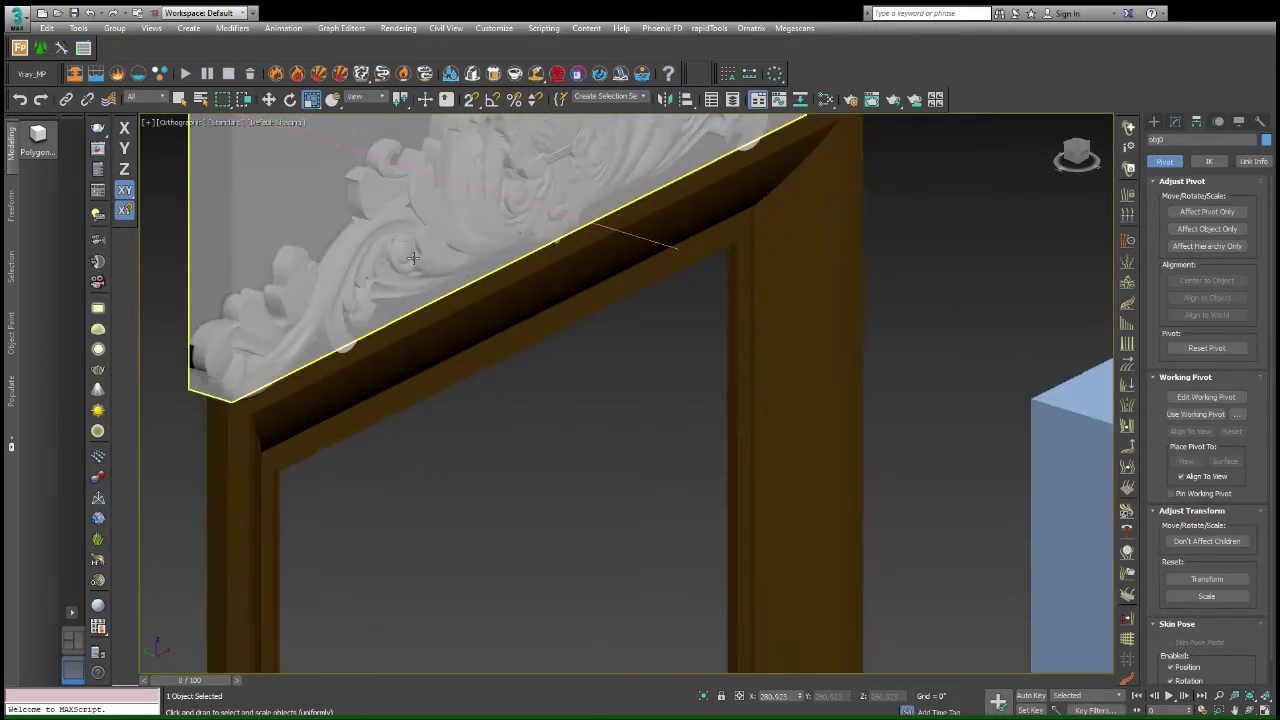
pyautogui.keyDown('ctrl'); pyautogui.click(257, 330); pyautogui.keyUp('ctrl')
pyautogui.keyDown('ctrl'); pyautogui.click(318, 320); pyautogui.keyUp('ctrl')
pyautogui.scroll(6, 402, 334)
pyautogui.scroll(-2, 409, 337)
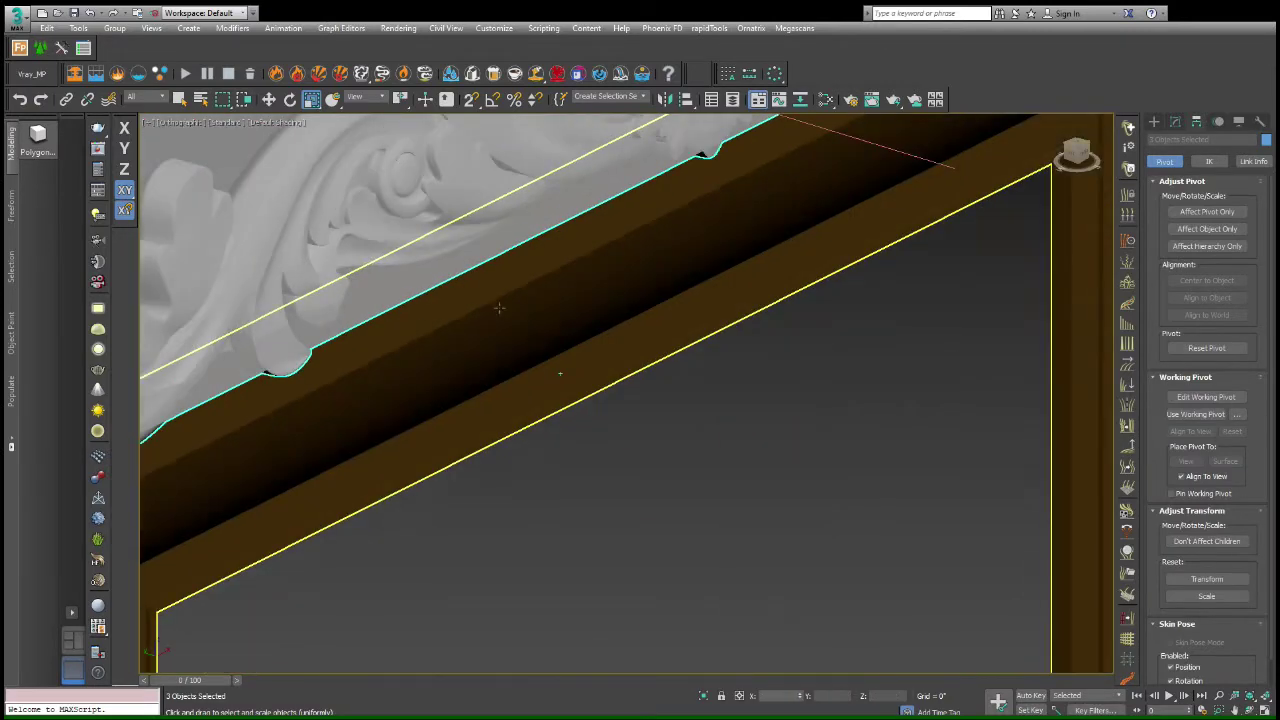
pyautogui.scroll(-6, 630, 288)
pyautogui.scroll(-6, 635, 289)
pyautogui.moveTo(683, 463); pyautogui.dragTo(574, 245, button='middle')
pyautogui.scroll(-7, 574, 290)
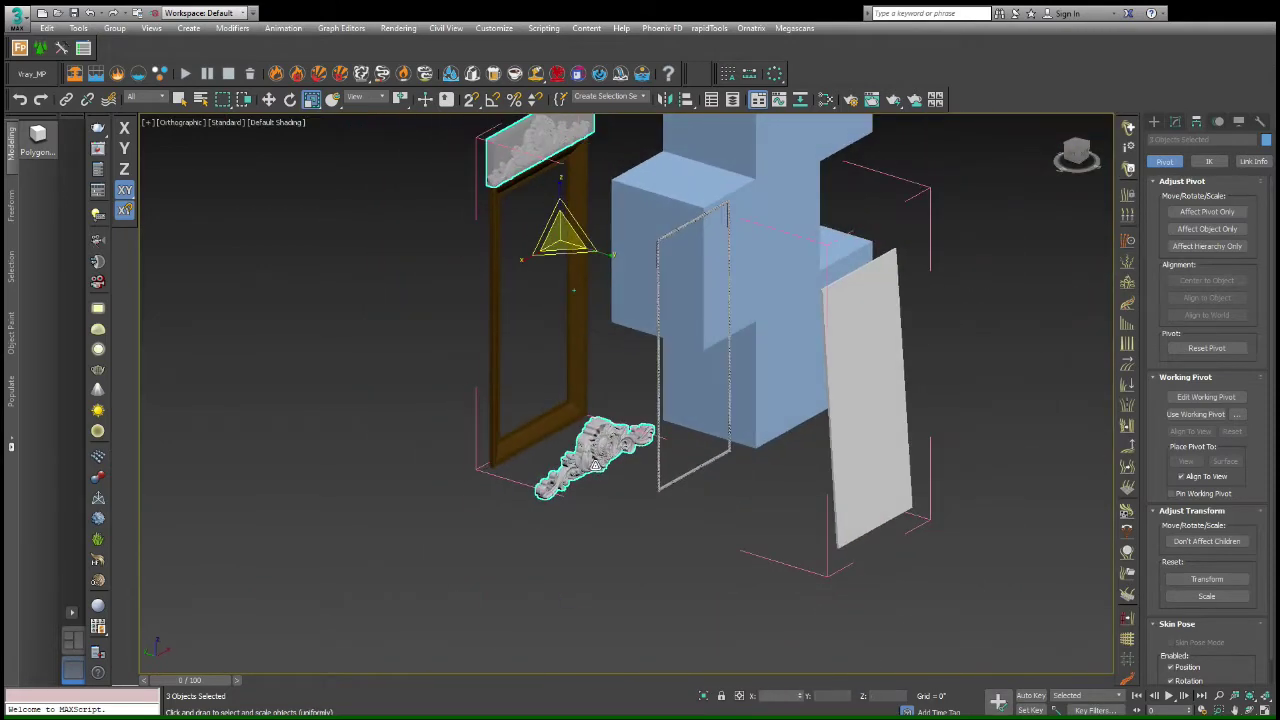
pyautogui.hotkey('alt', 'q')
# Raise the imported cartouche towards the reference ornament and align it with the backing panel in the front view
pyautogui.keyDown('alt'); pyautogui.moveTo(611, 265); pyautogui.dragTo(770, 235, button='middle'); pyautogui.keyUp('alt')
pyautogui.click(770, 240)
pyautogui.click(602, 458)
pyautogui.keyDown('alt'); pyautogui.moveTo(602, 458); pyautogui.dragTo(540, 450, button='middle'); pyautogui.keyUp('alt')
pyautogui.click(268, 100)
pyautogui.keyDown('alt'); pyautogui.moveTo(612, 408); pyautogui.dragTo(558, 400, button='middle'); pyautogui.keyUp('alt')
pyautogui.moveTo(558, 399); pyautogui.dragTo(559, 184)
pyautogui.click(1078, 151)
pyautogui.scroll(3, 560, 228)
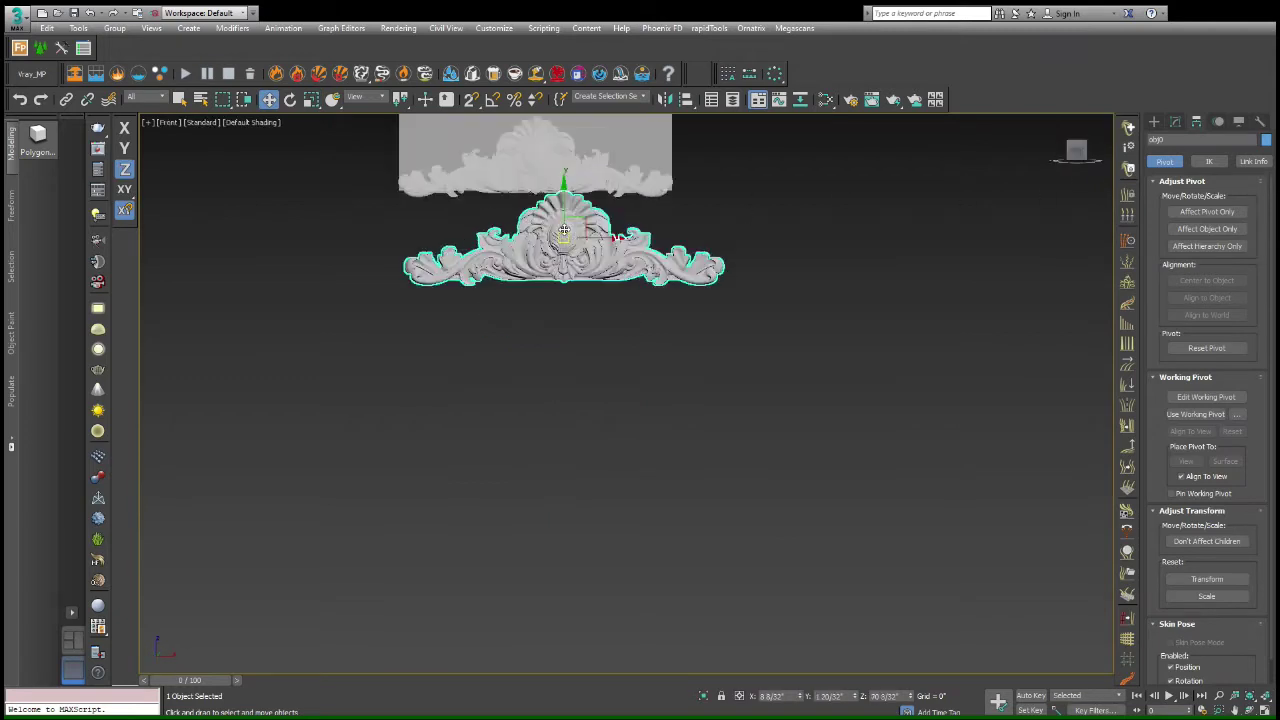
pyautogui.scroll(-1, 564, 230)
pyautogui.moveTo(594, 223)
pyautogui.mouseDown()
pyautogui.moveTo(573, 198)
pyautogui.moveTo(571, 137)
pyautogui.moveTo(594, 245)
pyautogui.mouseUp()
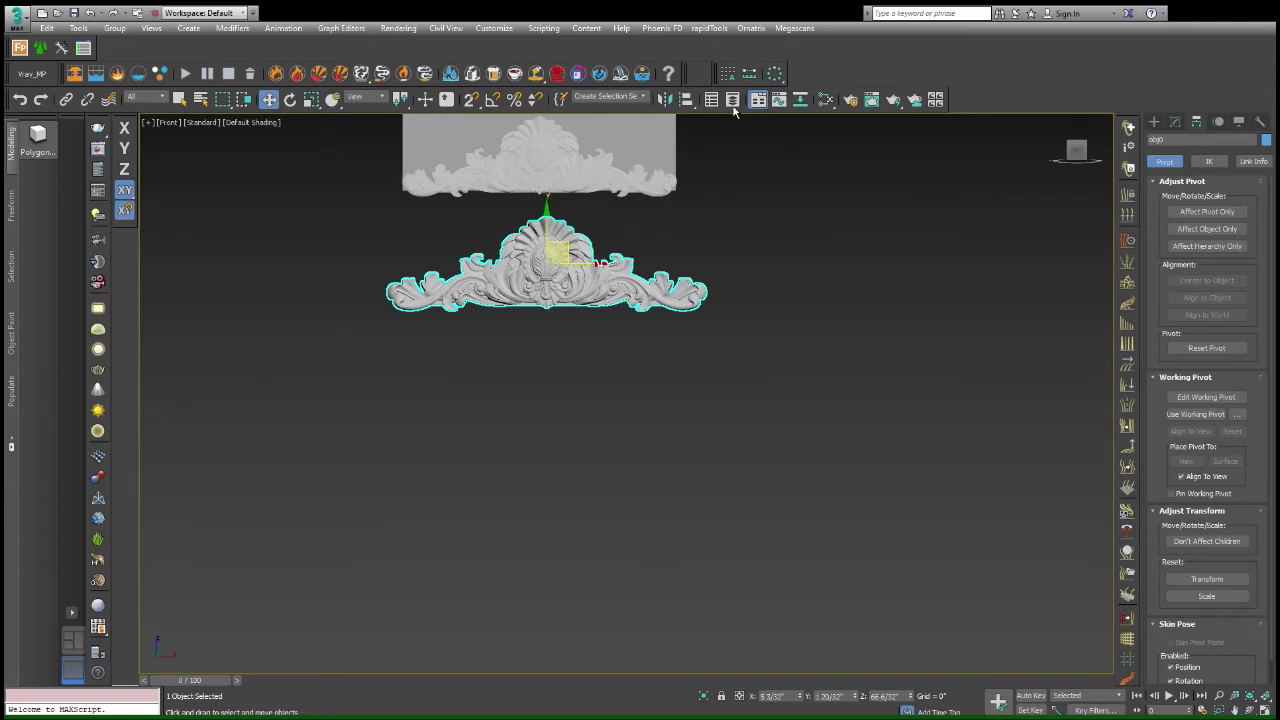
pyautogui.hotkey('ctrl', 'z')
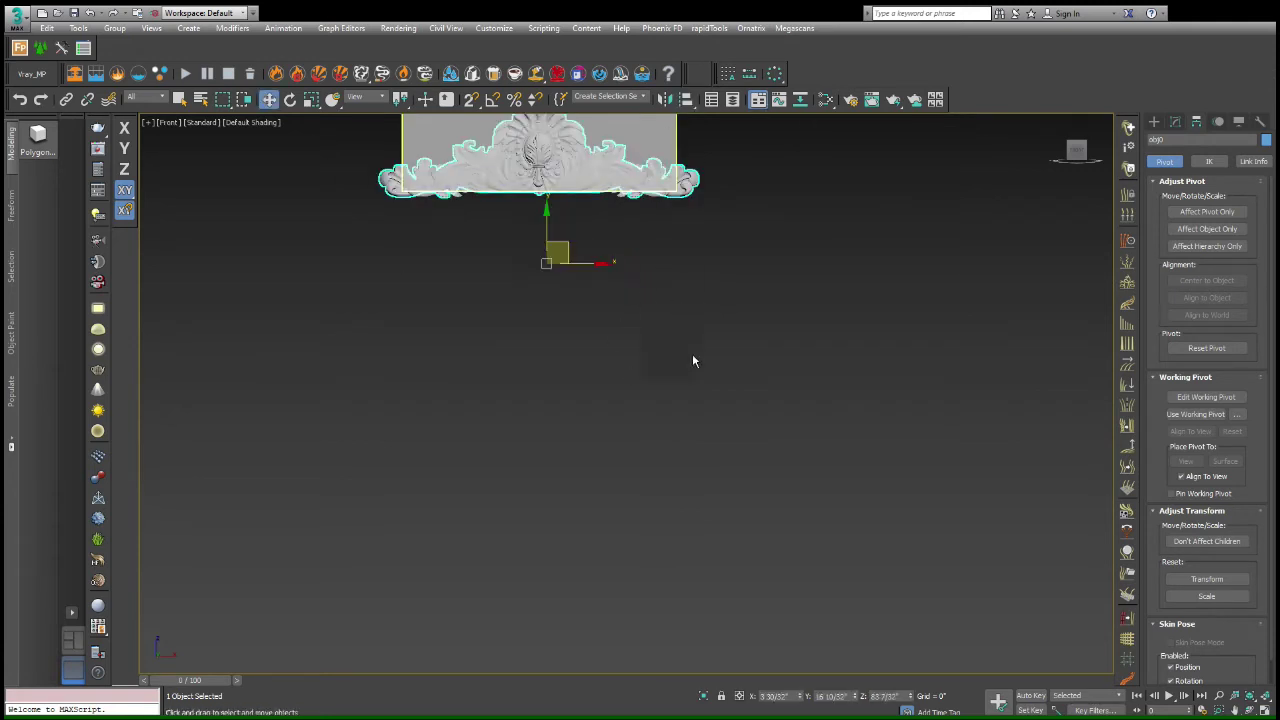
pyautogui.click(661, 459)
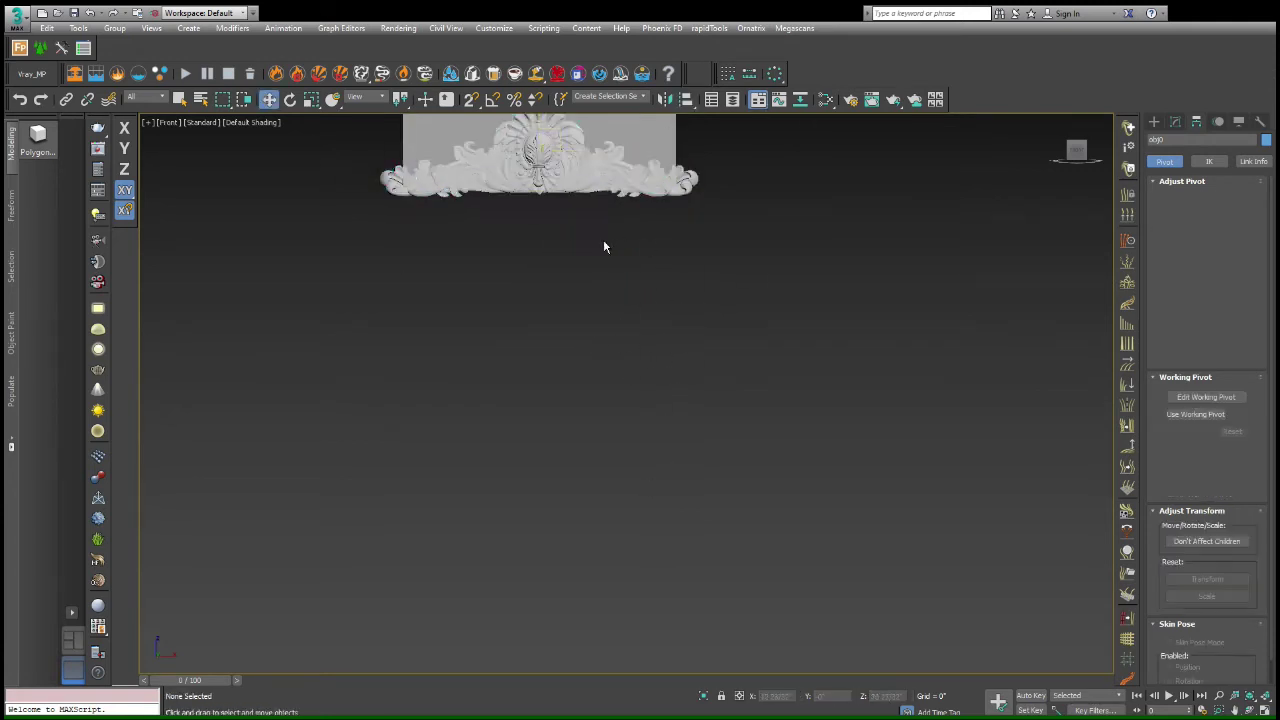
# Scale the imported cartouche to match the reference ornament's width and place it directly below for comparison
pyautogui.scroll(3, 563, 213)
pyautogui.click(268, 270)
pyautogui.press('r')
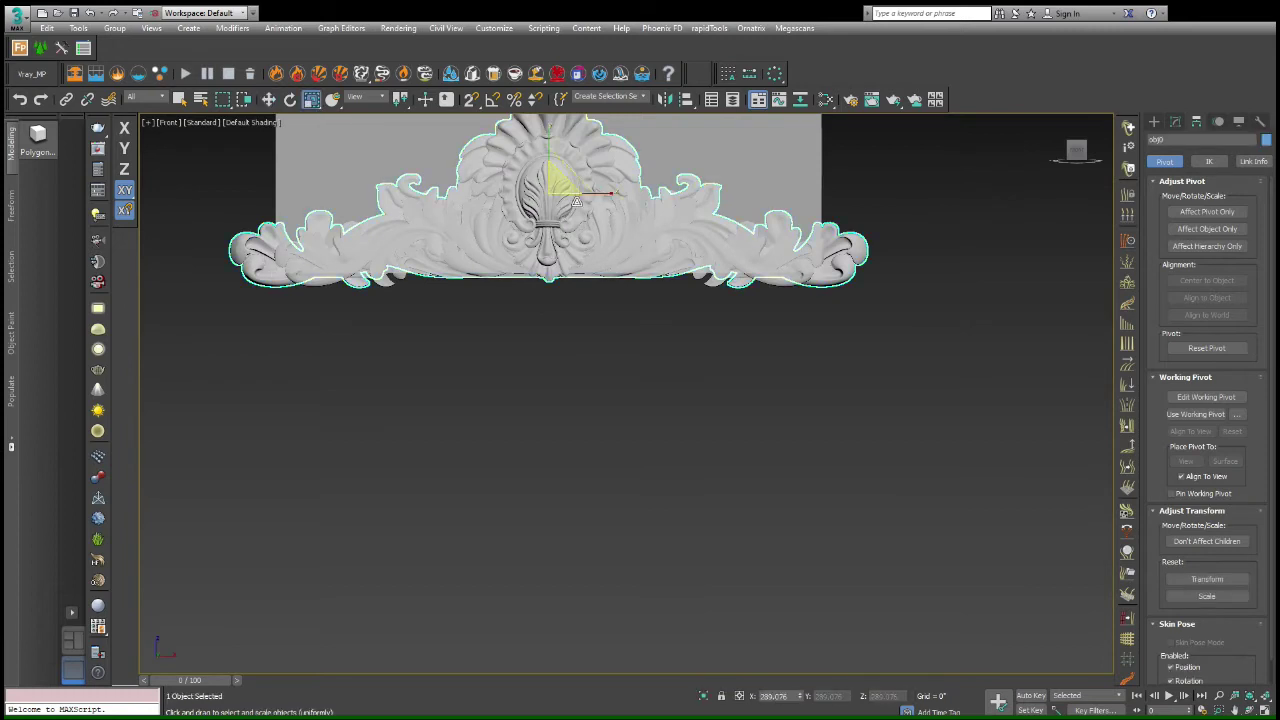
pyautogui.moveTo(566, 180); pyautogui.dragTo(549, 366)
pyautogui.click(269, 100)
pyautogui.click(655, 350)
pyautogui.scroll(2, 597, 393)
pyautogui.scroll(-3, 853, 357)
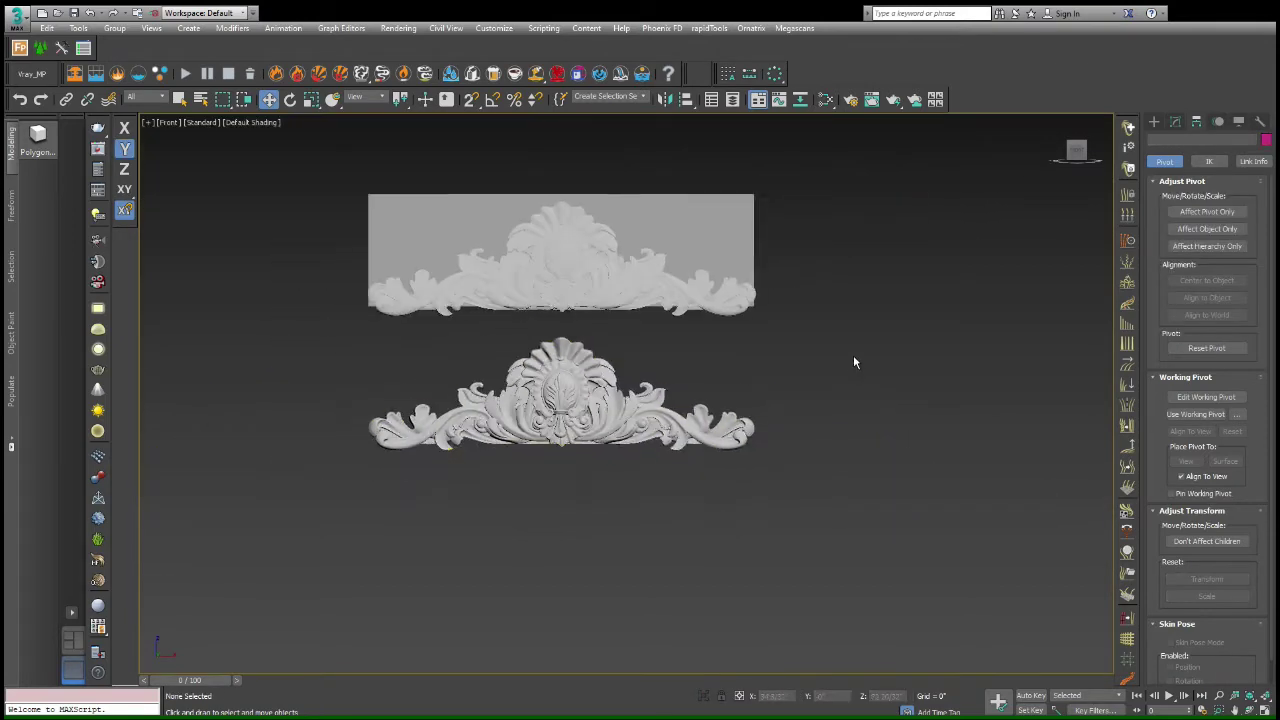
pyautogui.keyDown('alt'); pyautogui.moveTo(853, 357); pyautogui.dragTo(728, 423, button='middle'); pyautogui.keyUp('alt')
pyautogui.click(522, 350)
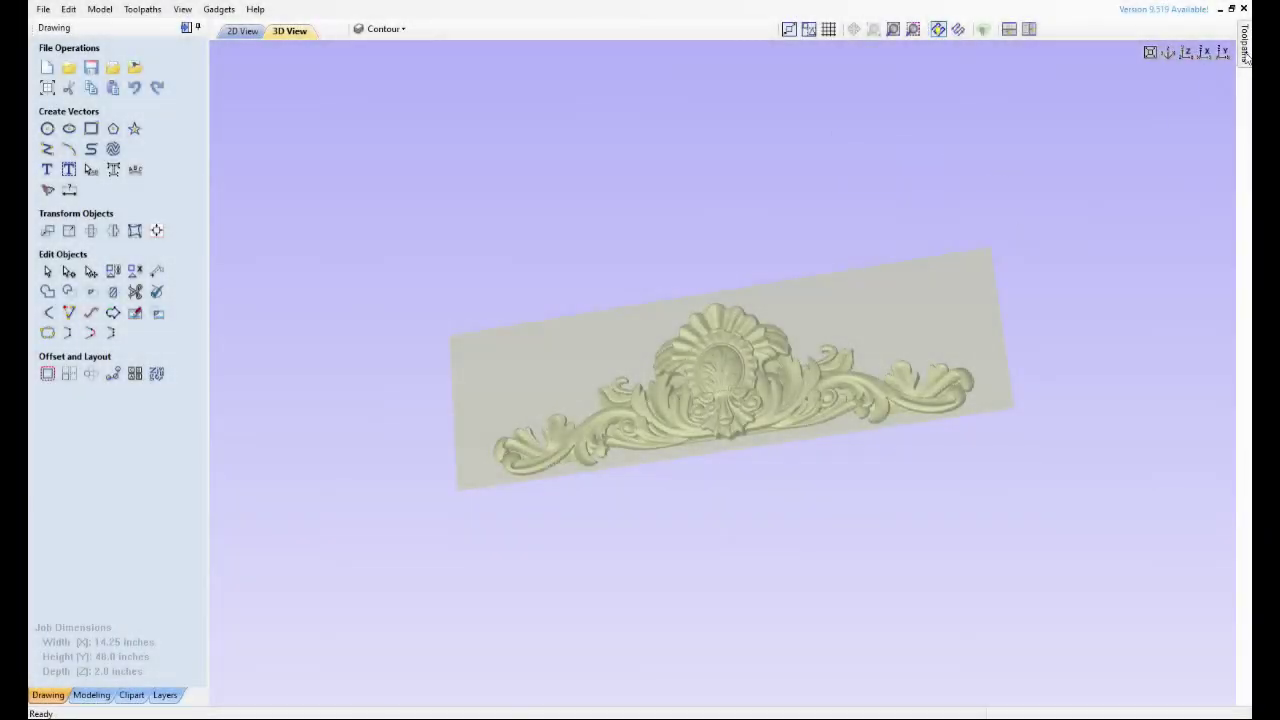
# Switch to the Vectric CNC program and calculate 3D Roughing 1 with a 0.5 inch end mill, 1.5 inch boundary offset and 0.04 inch allowance
pyautogui.moveTo(1245, 50)
pyautogui.click(1058, 180)
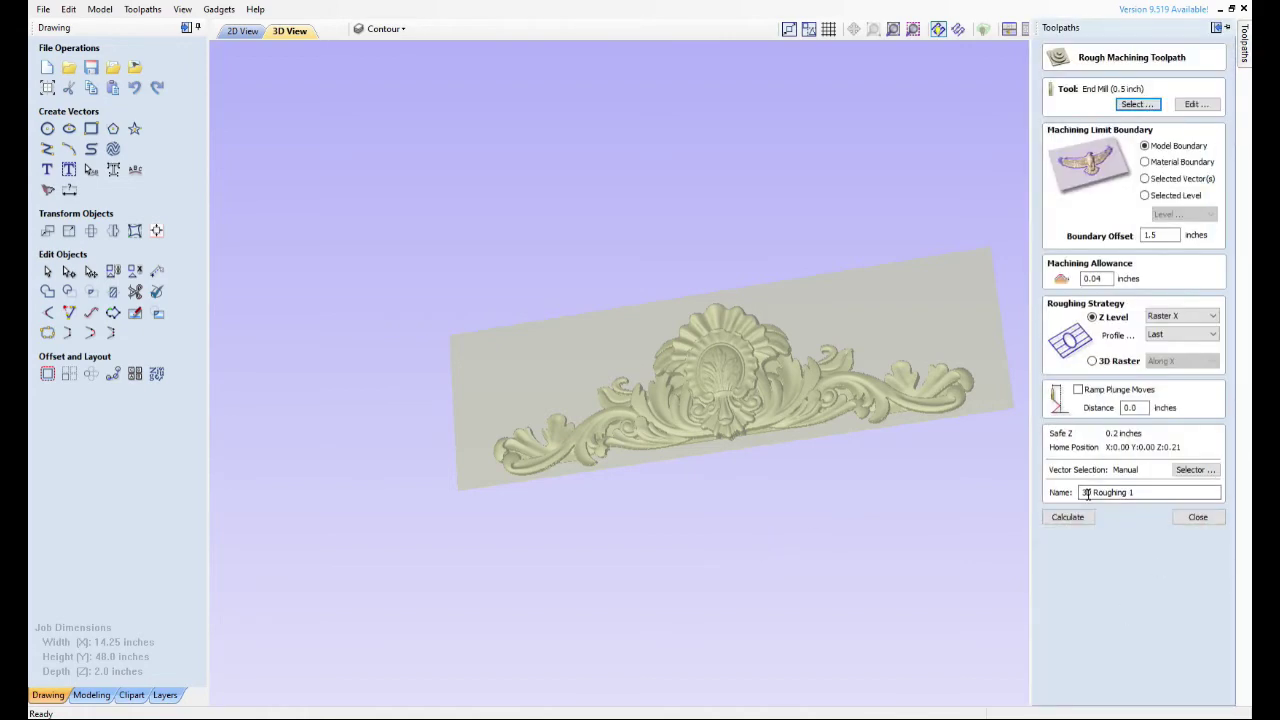
pyautogui.click(1067, 517)
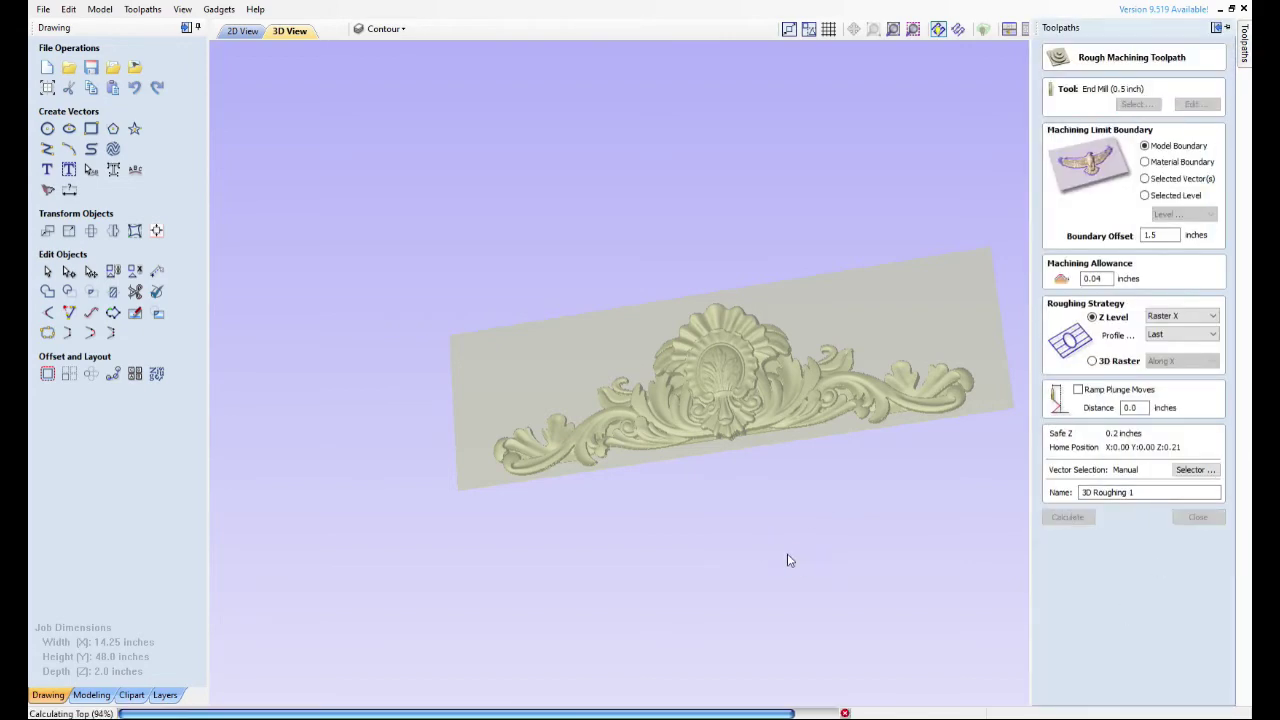
# Place 3D Roughing 1 ahead of the finishing toolpath and start its cutting preview on the blank
pyautogui.moveTo(1244, 45)
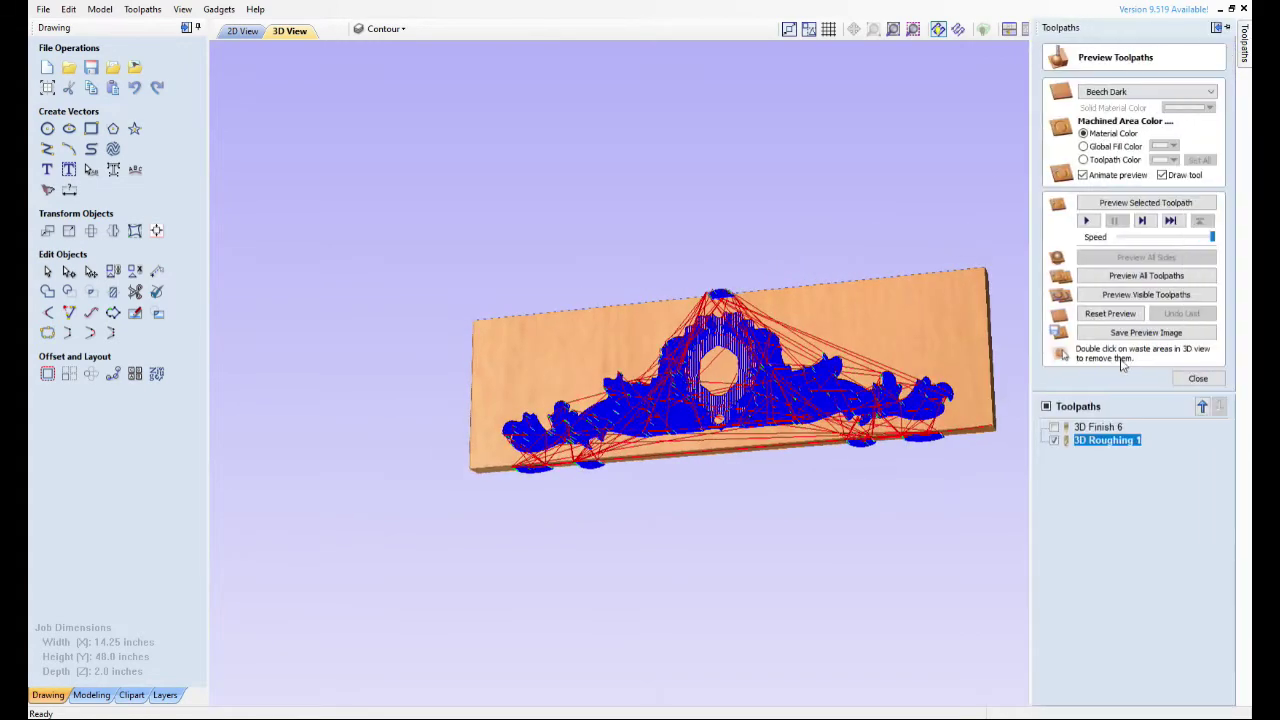
pyautogui.click(1202, 406)
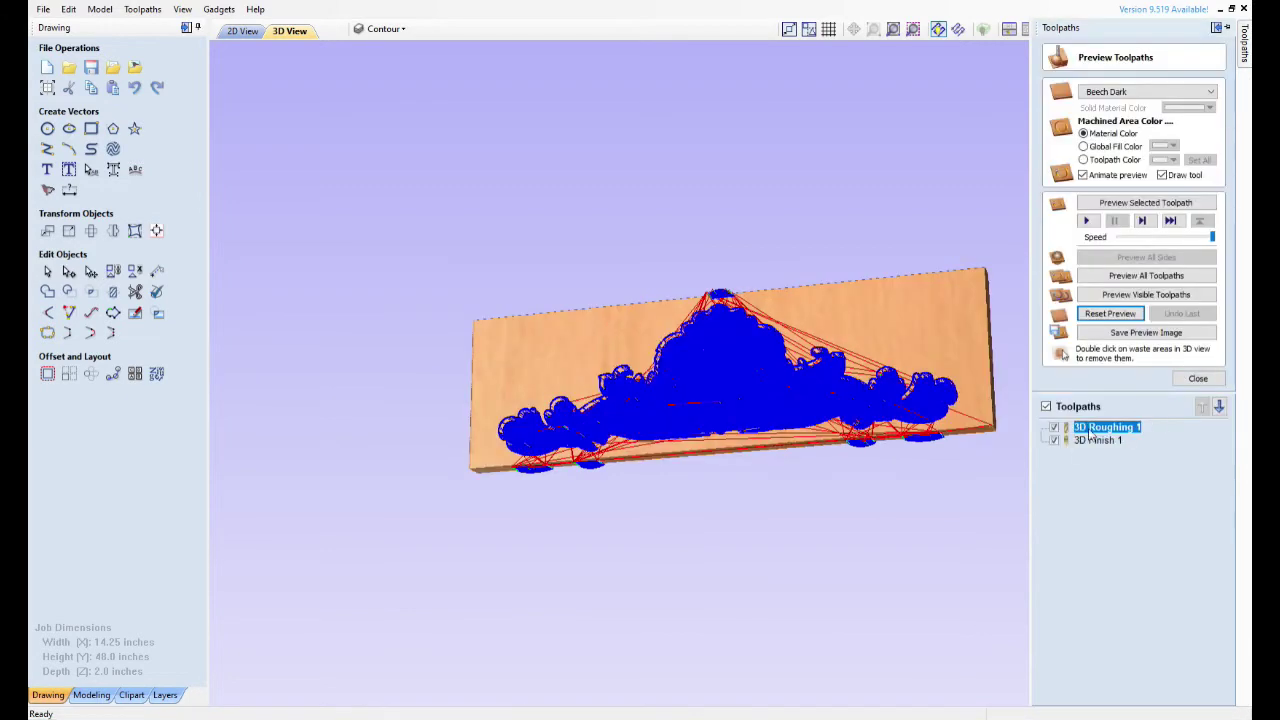
pyautogui.click(1128, 293)
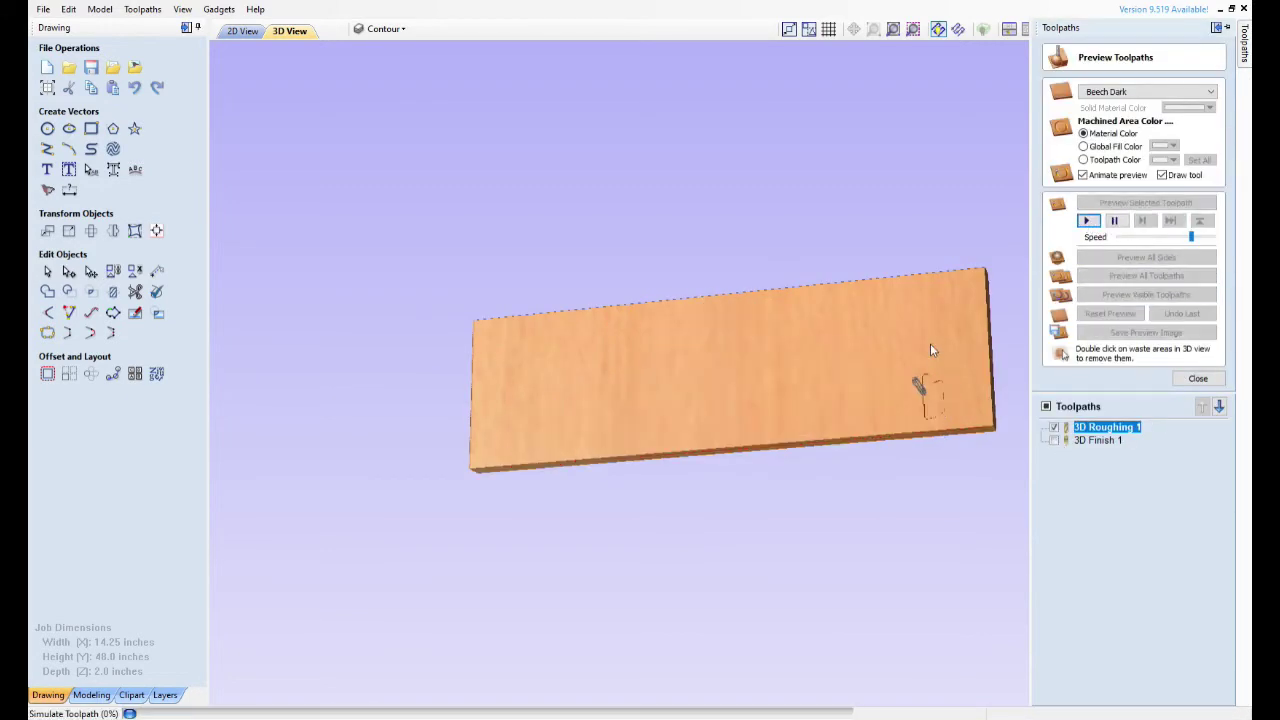
# Examine the simulated roughing cut of the cartouche from several angles
pyautogui.scroll(-3, 765, 427)
pyautogui.scroll(5, 765, 428)
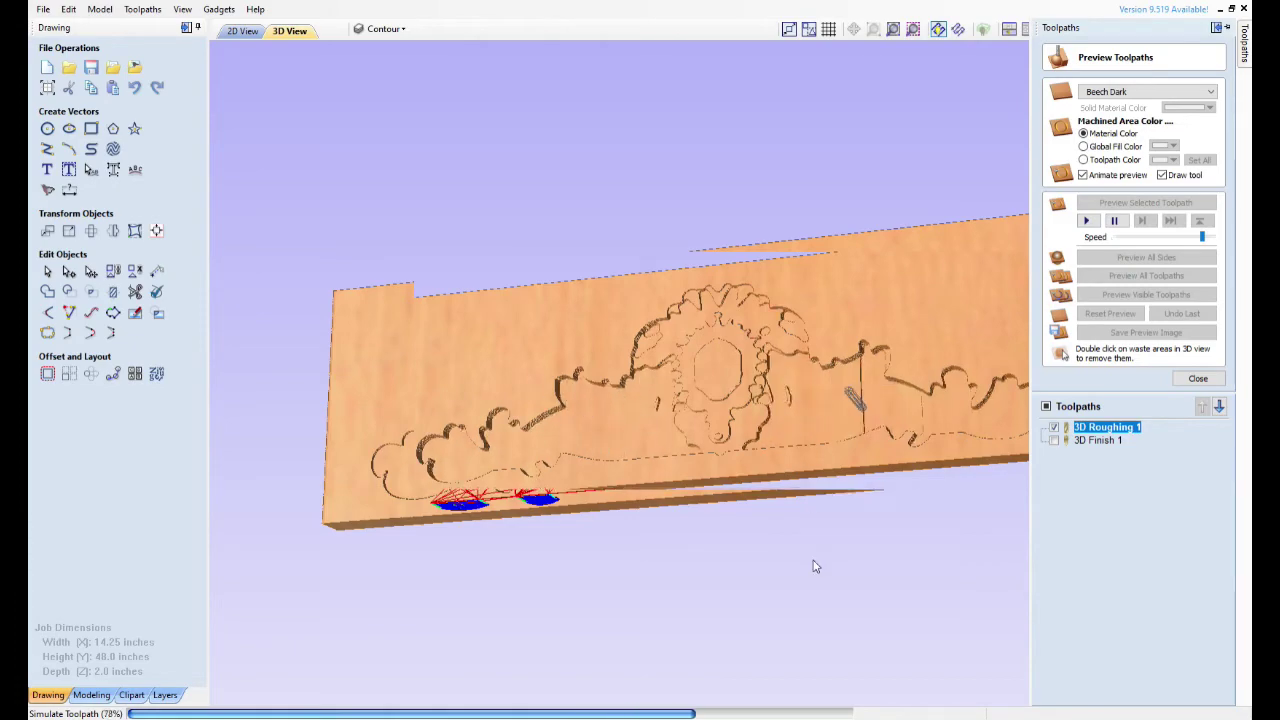
pyautogui.scroll(-3, 590, 530)
pyautogui.scroll(4, 600, 490)
pyautogui.moveTo(612, 385); pyautogui.dragTo(716, 483)
pyautogui.scroll(4, 716, 483)
pyautogui.scroll(-6, 716, 483)
pyautogui.moveTo(871, 485); pyautogui.dragTo(880, 470)
pyautogui.click(1151, 53)
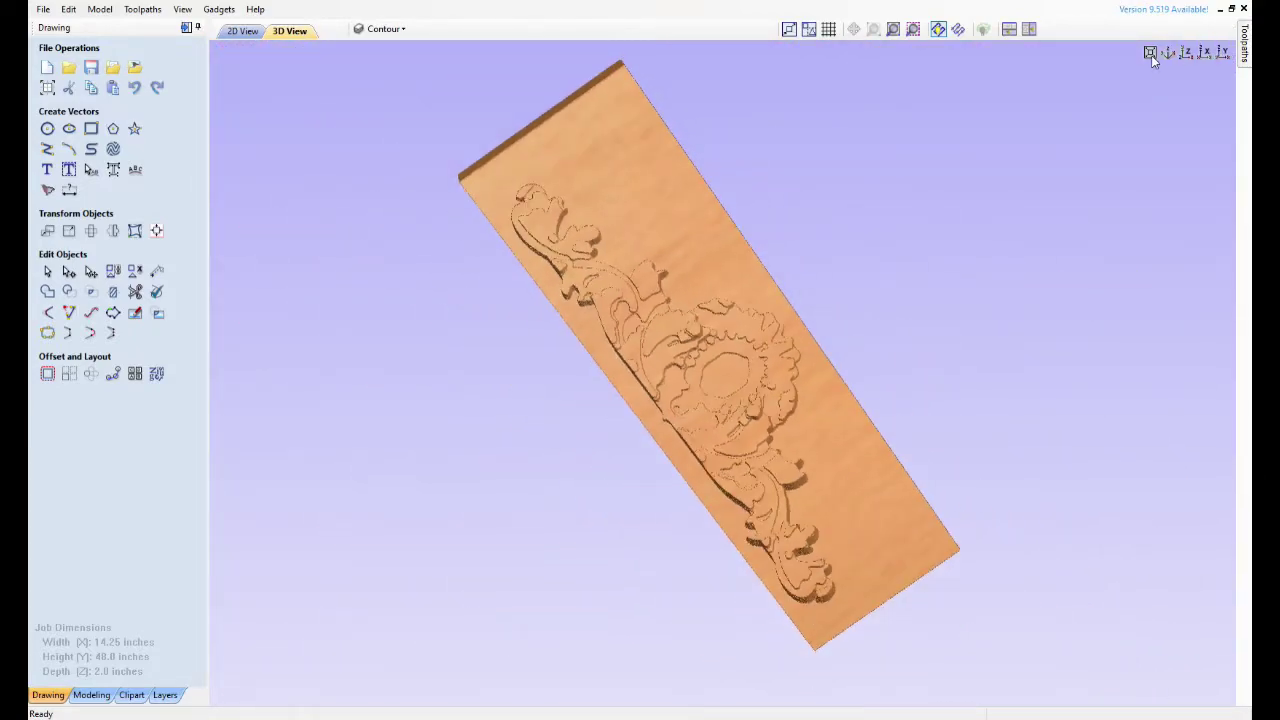
pyautogui.click(1204, 53)
pyautogui.moveTo(795, 226); pyautogui.dragTo(911, 531)
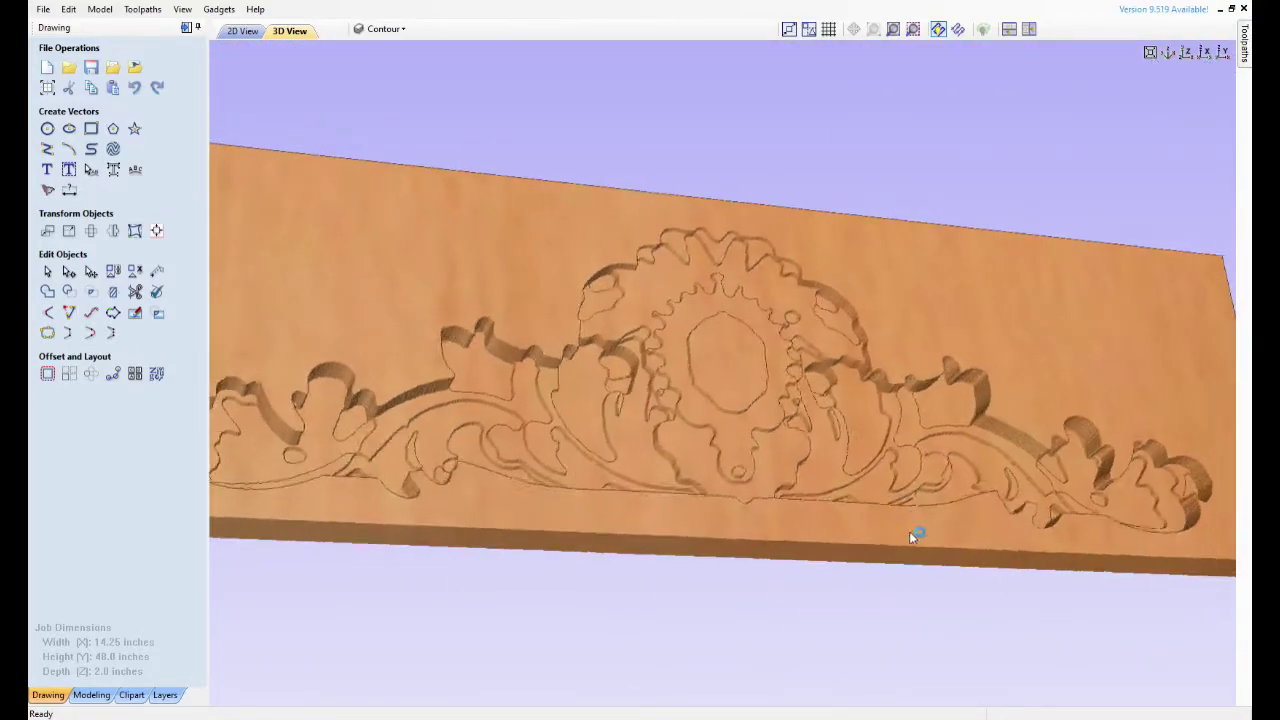
pyautogui.scroll(-2, 911, 531)
# Show only the 3D Finish 1 toolpath and start its cutting simulation on the roughed blank
pyautogui.click(1054, 440)
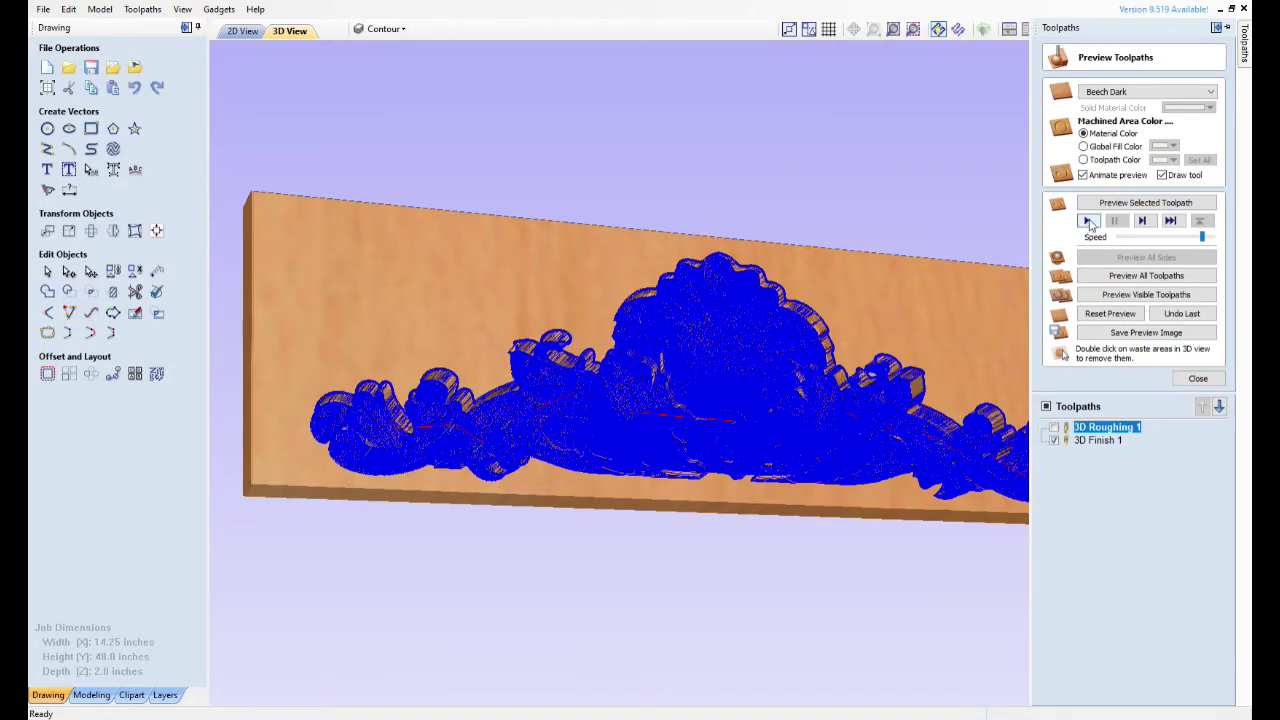
pyautogui.click(1055, 440)
pyautogui.click(1088, 224)
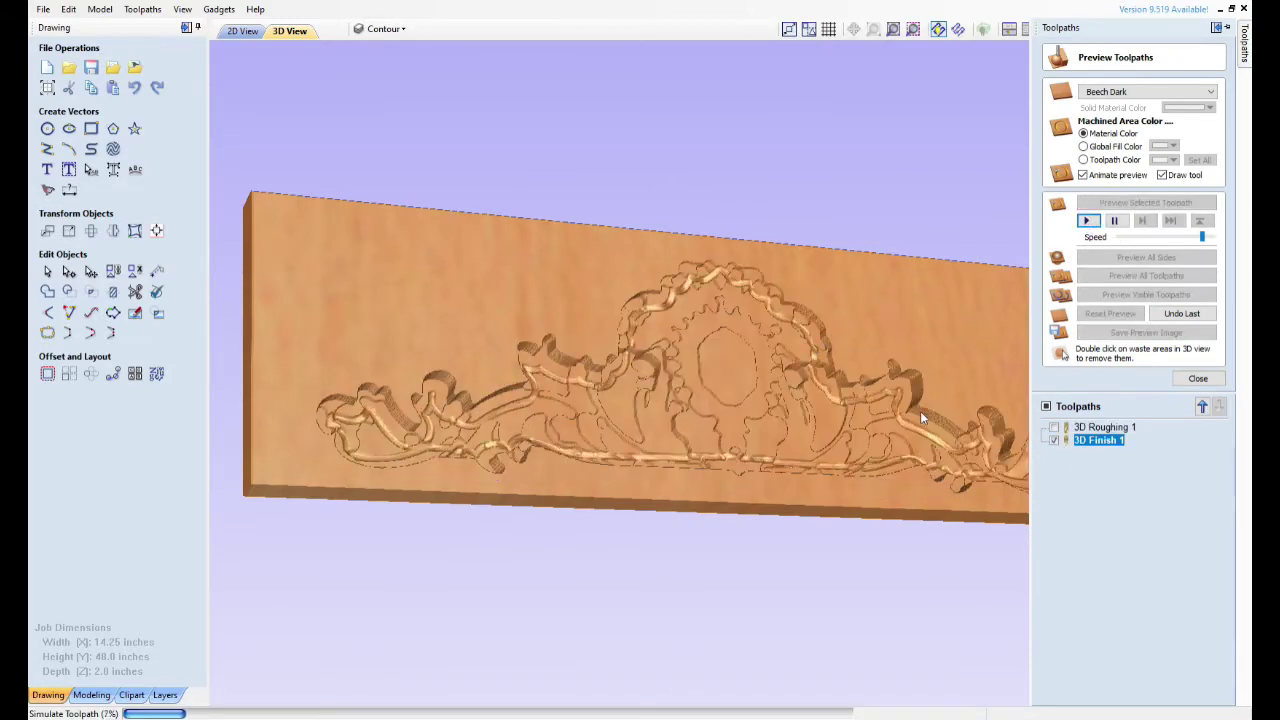
# Examine the simulated finishing cut across the whole cartouche and up close at the medallion's leaf spray
pyautogui.scroll(-3, 727, 456)
pyautogui.scroll(2, 727, 456)
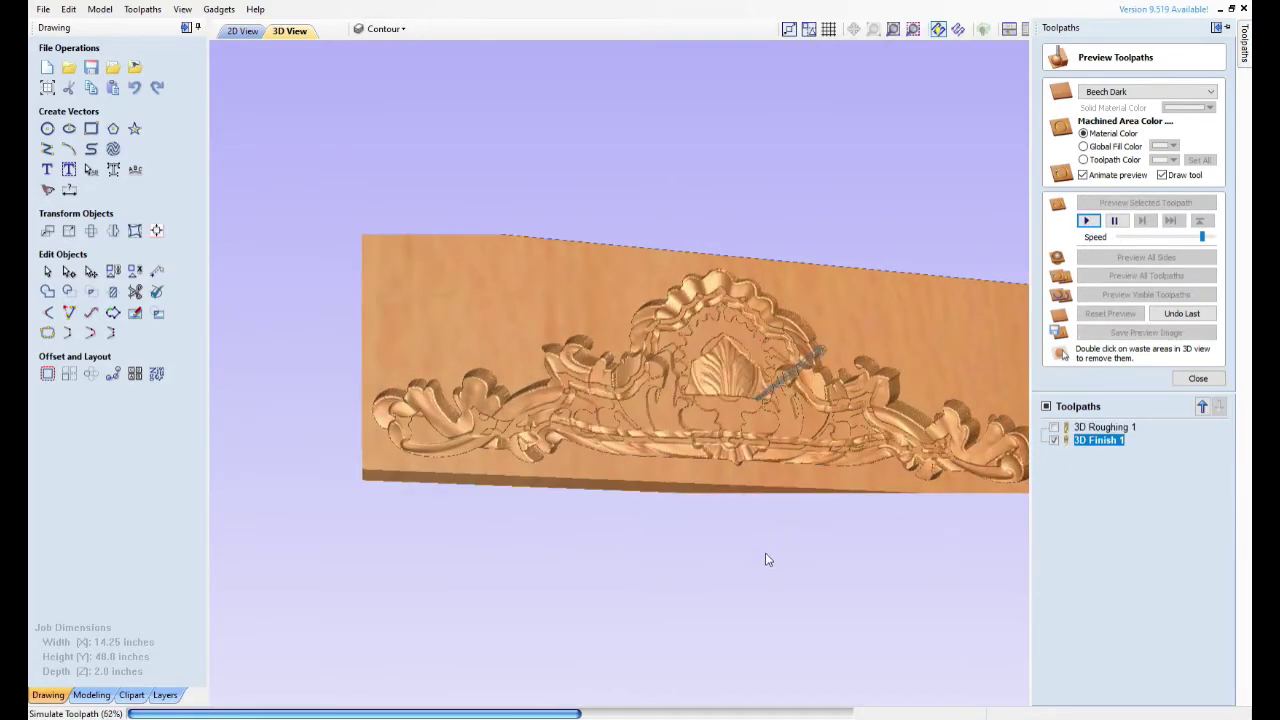
pyautogui.scroll(1, 900, 317)
pyautogui.click(900, 317)
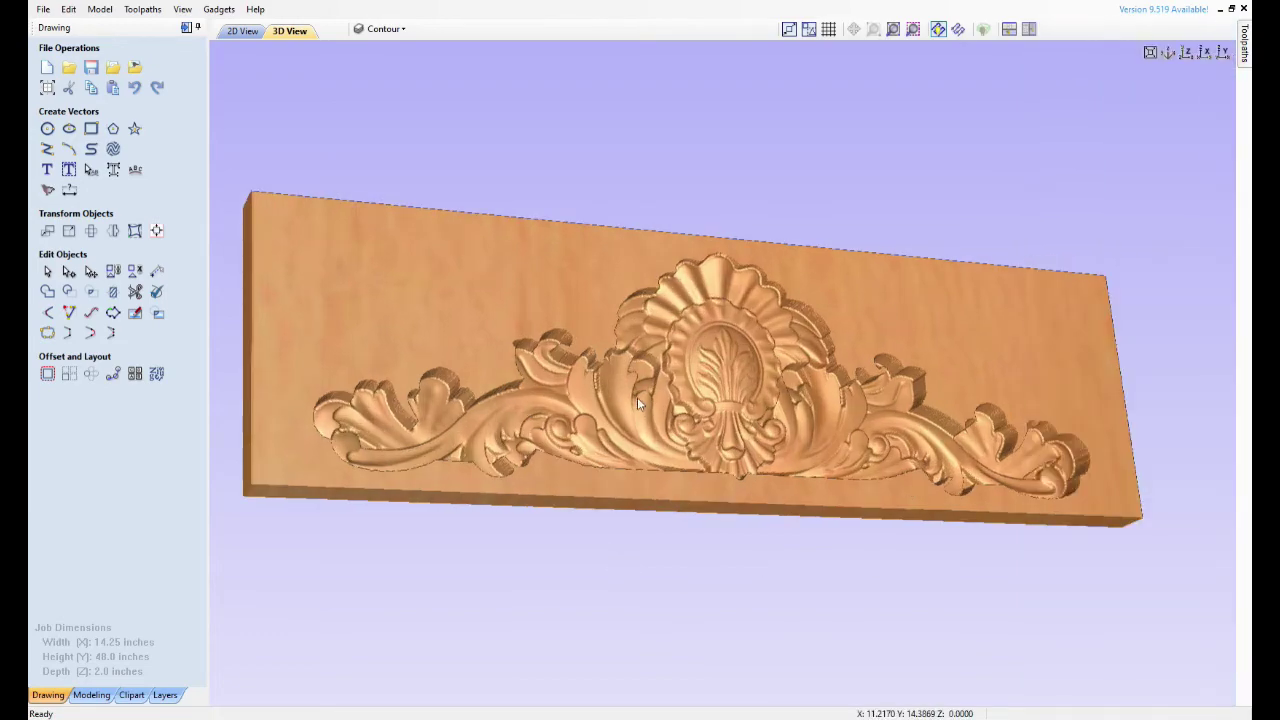
pyautogui.scroll(-1, 980, 277)
pyautogui.scroll(1, 980, 277)
pyautogui.moveTo(980, 277); pyautogui.dragTo(785, 277)
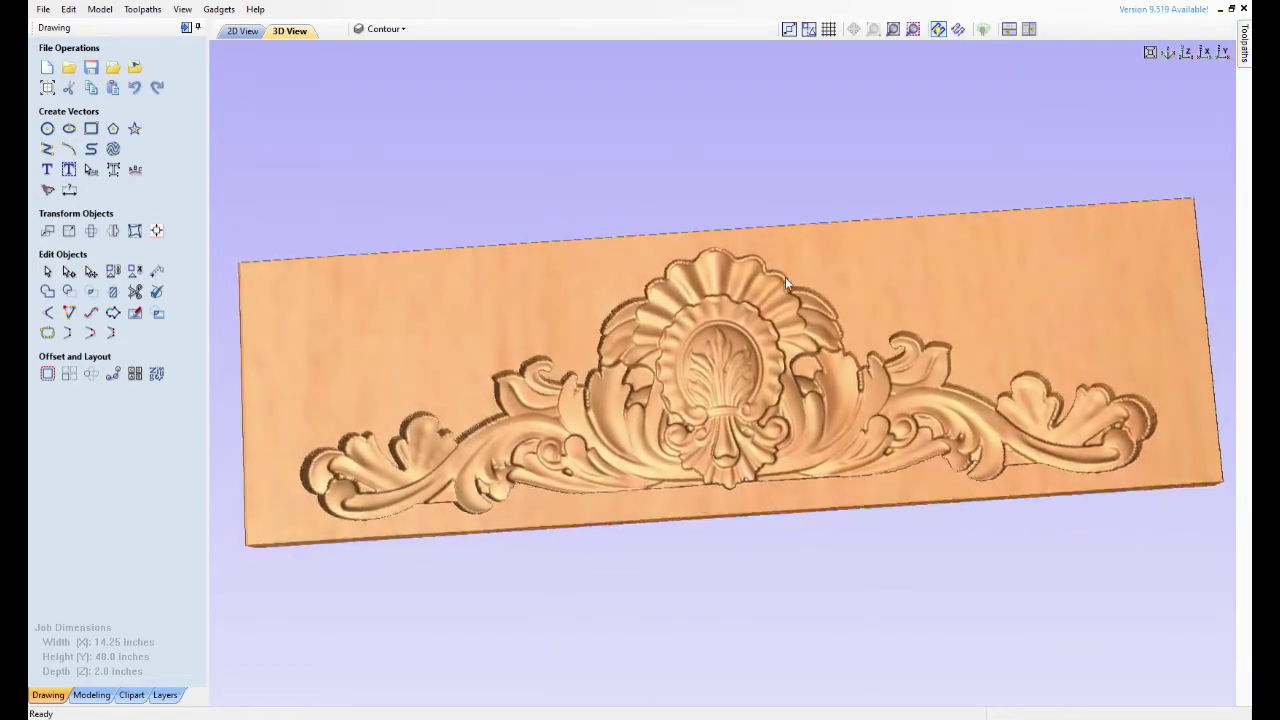
pyautogui.scroll(-2, 725, 386)
pyautogui.scroll(8, 717, 393)
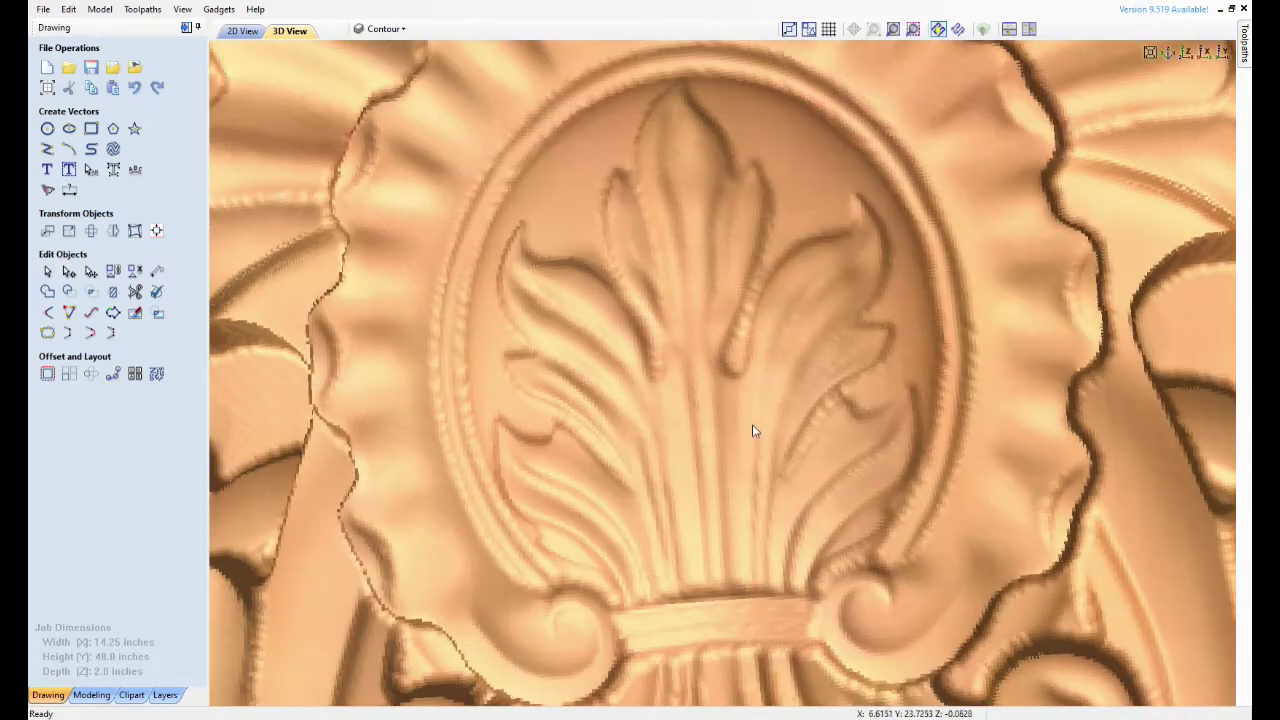
pyautogui.scroll(-5, 752, 424)
# Open 3D Finish 1 for editing and recalculate it with the 1-degree tapered ball nose, climb-cut offset strategy and 0.1 inch boundary offset
pyautogui.moveTo(1244, 50)
pyautogui.doubleClick(1097, 441)
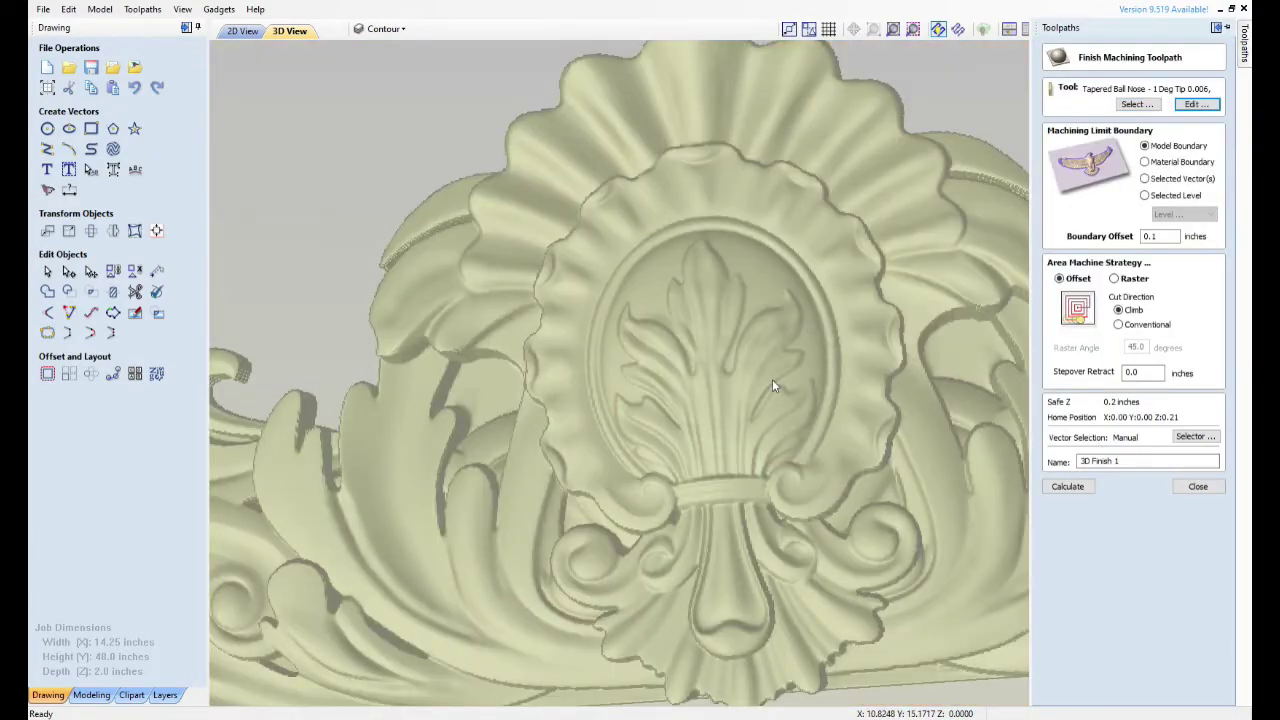
pyautogui.click(1068, 486)
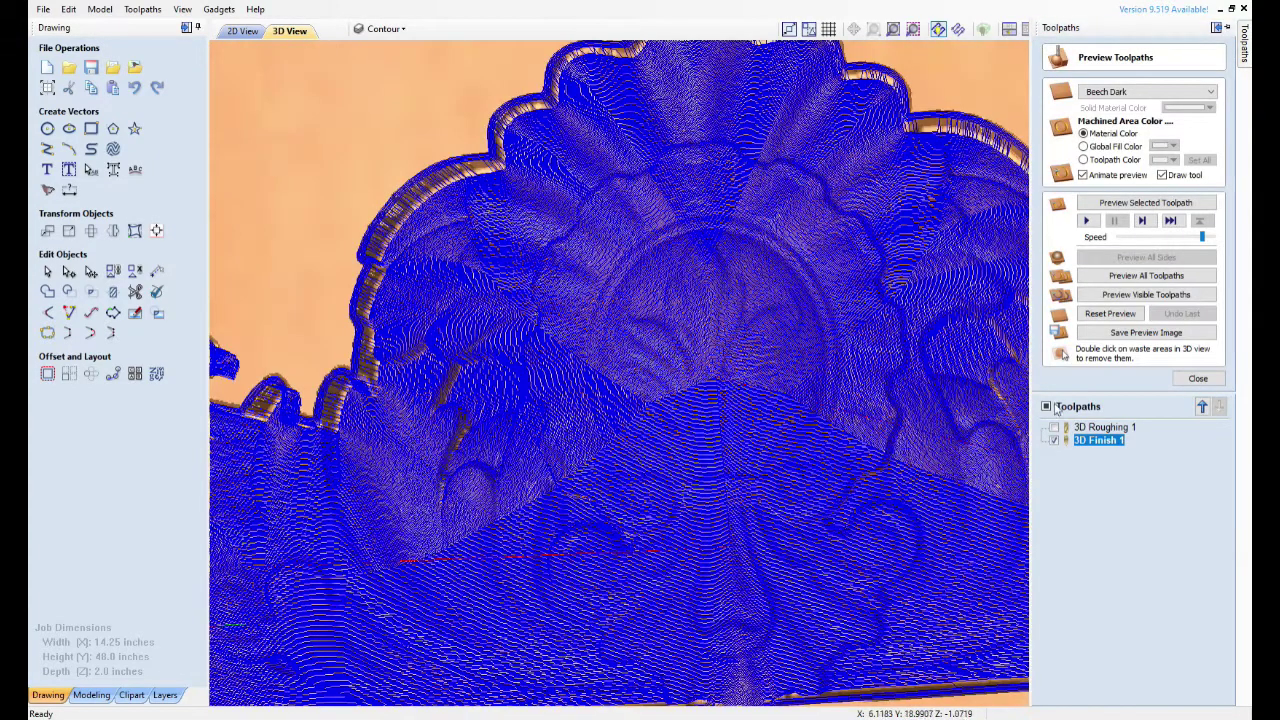
pyautogui.scroll(-5, 772, 450)
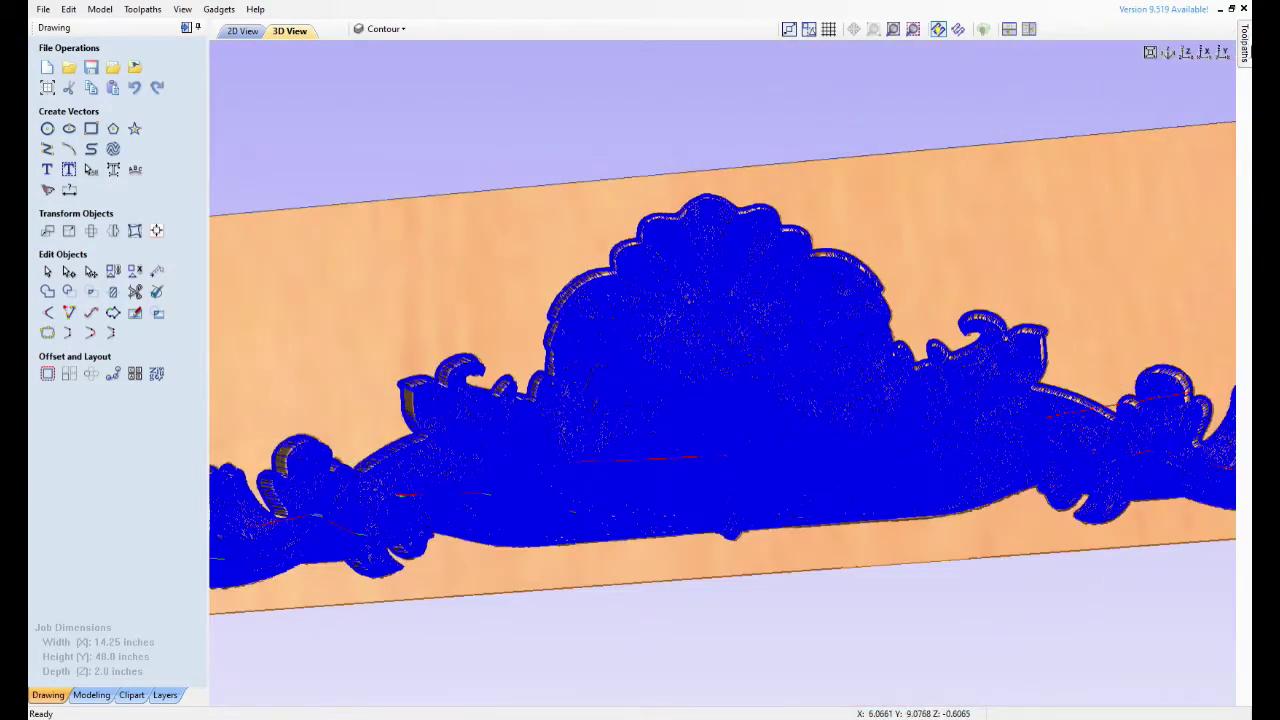
# Hide the 3D Finish 1 toolpath and reset the machining preview to the uncut blank
pyautogui.moveTo(1244, 50)
pyautogui.click(1054, 440)
pyautogui.click(1110, 313)
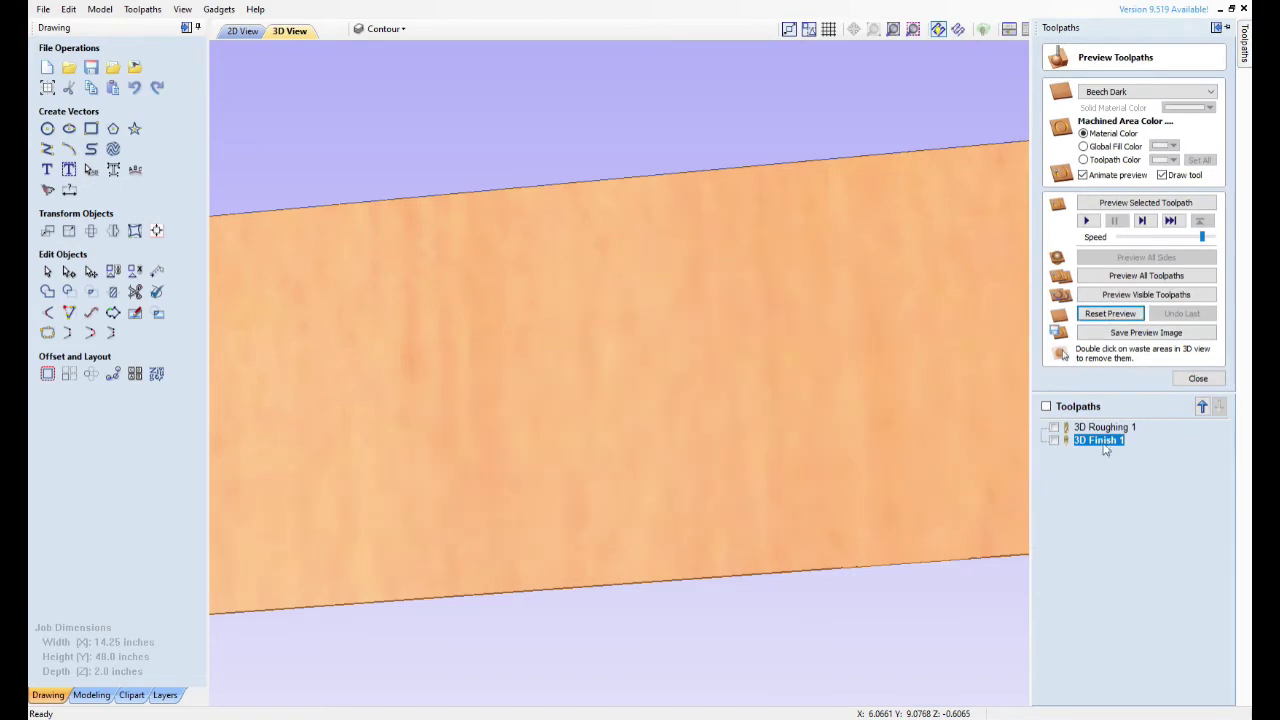
# Simulate the 3D Finish 1 toolpath on the blank and examine the carved cartouche up close and from another angle
pyautogui.click(1086, 220)
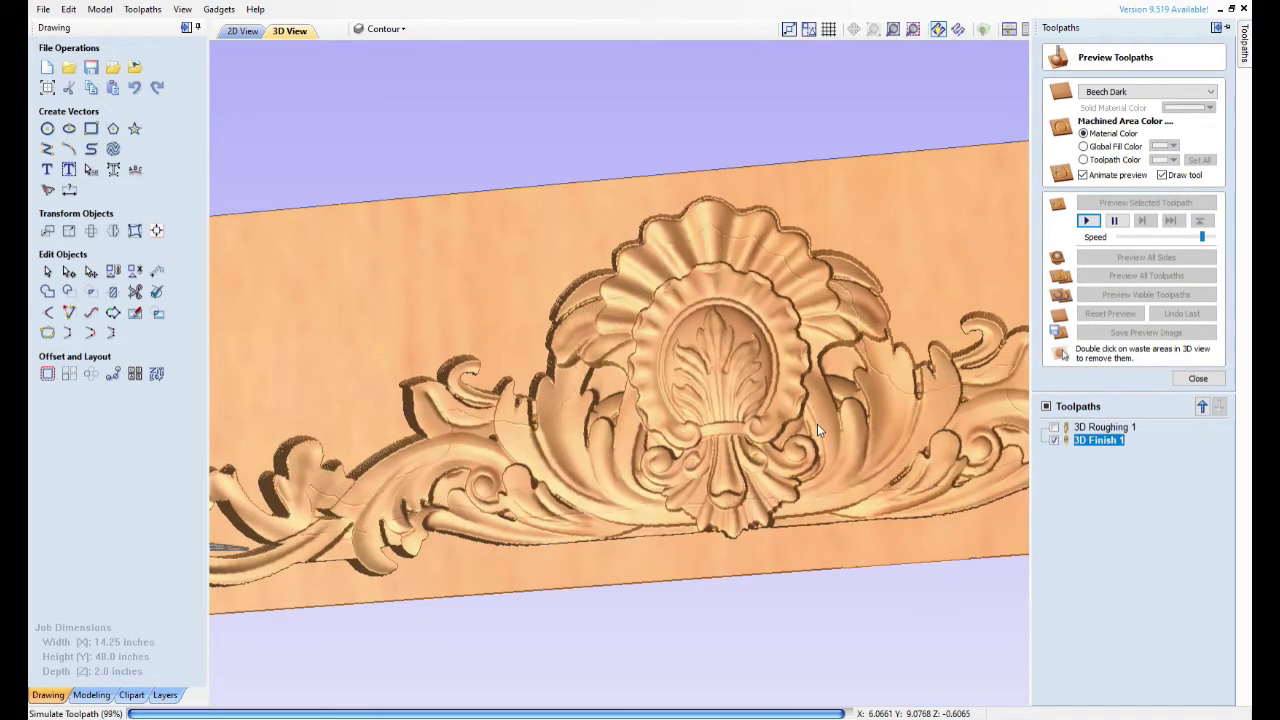
pyautogui.scroll(5, 817, 423)
pyautogui.scroll(-5, 836, 413)
pyautogui.moveTo(790, 423); pyautogui.dragTo(596, 363)
pyautogui.scroll(-6, 648, 429)
pyautogui.scroll(2, 553, 419)
# Delete the old offset boundary vector around the cartouche in the 2D view
pyautogui.click(248, 32)
pyautogui.click(753, 251)
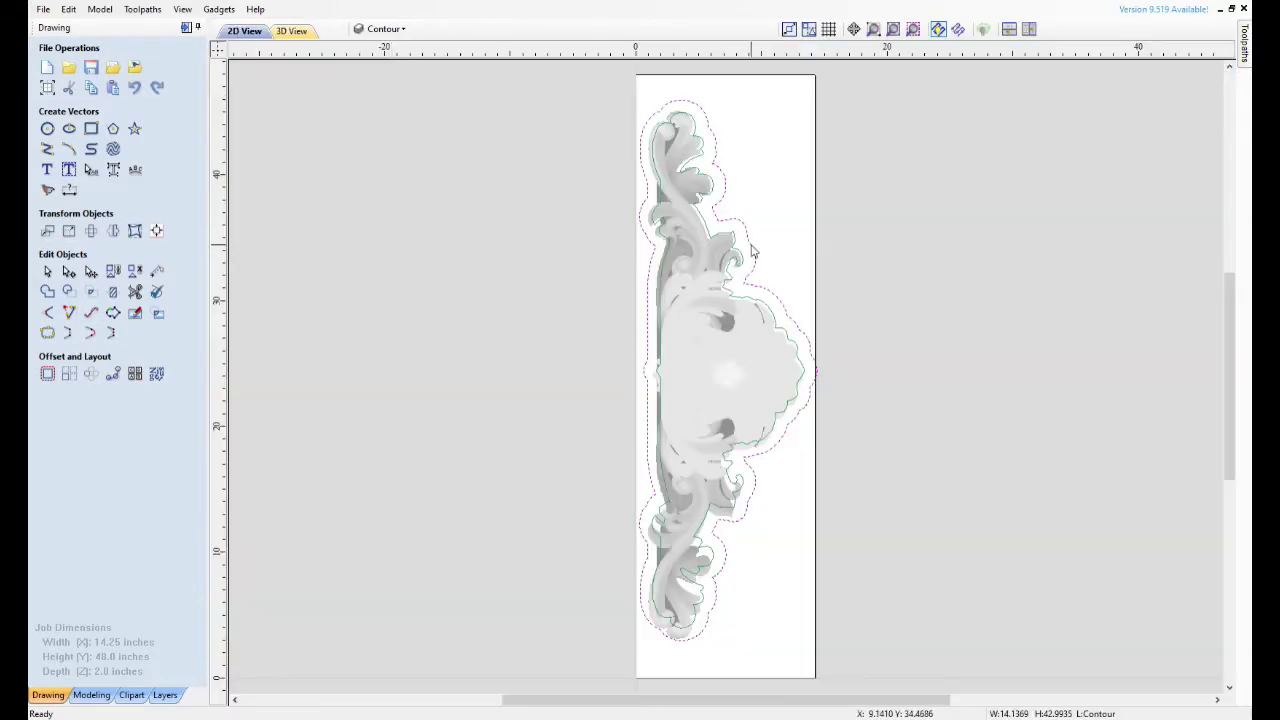
pyautogui.press('Delete')
# Offset the cartouche's outline contour outwards by 1.0 inch, keeping the original
pyautogui.click(731, 272)
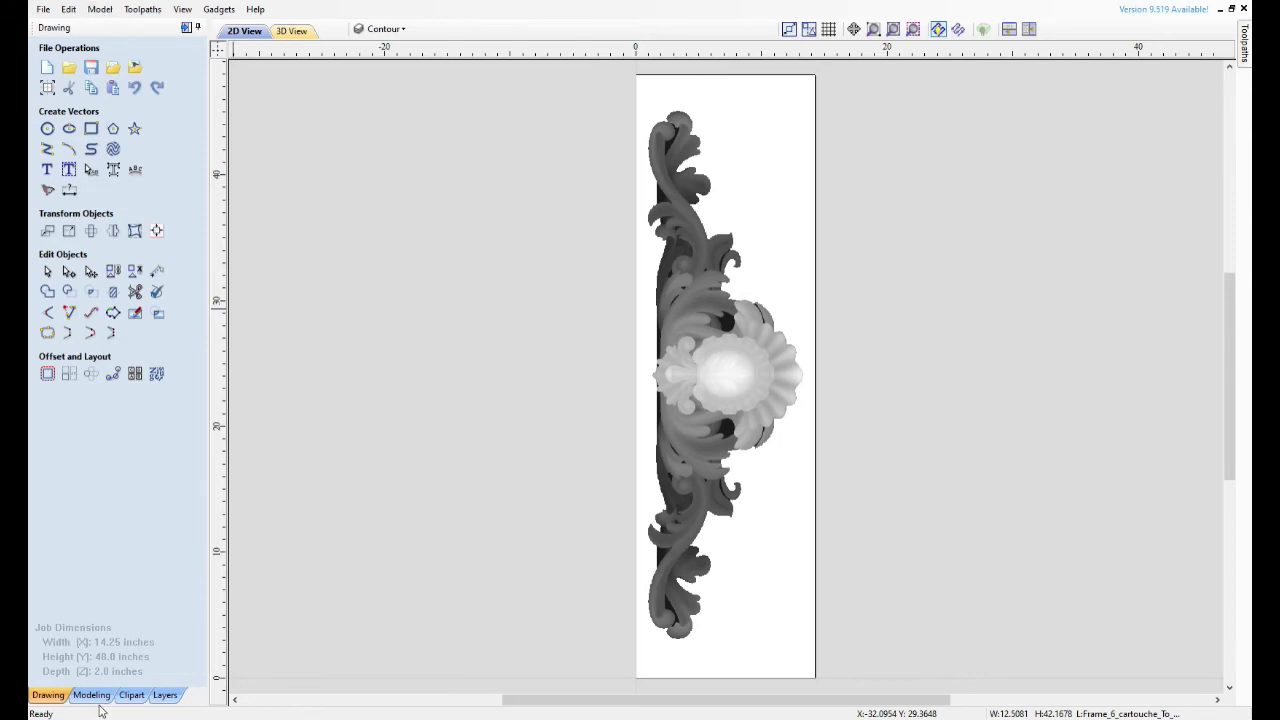
pyautogui.click(92, 695)
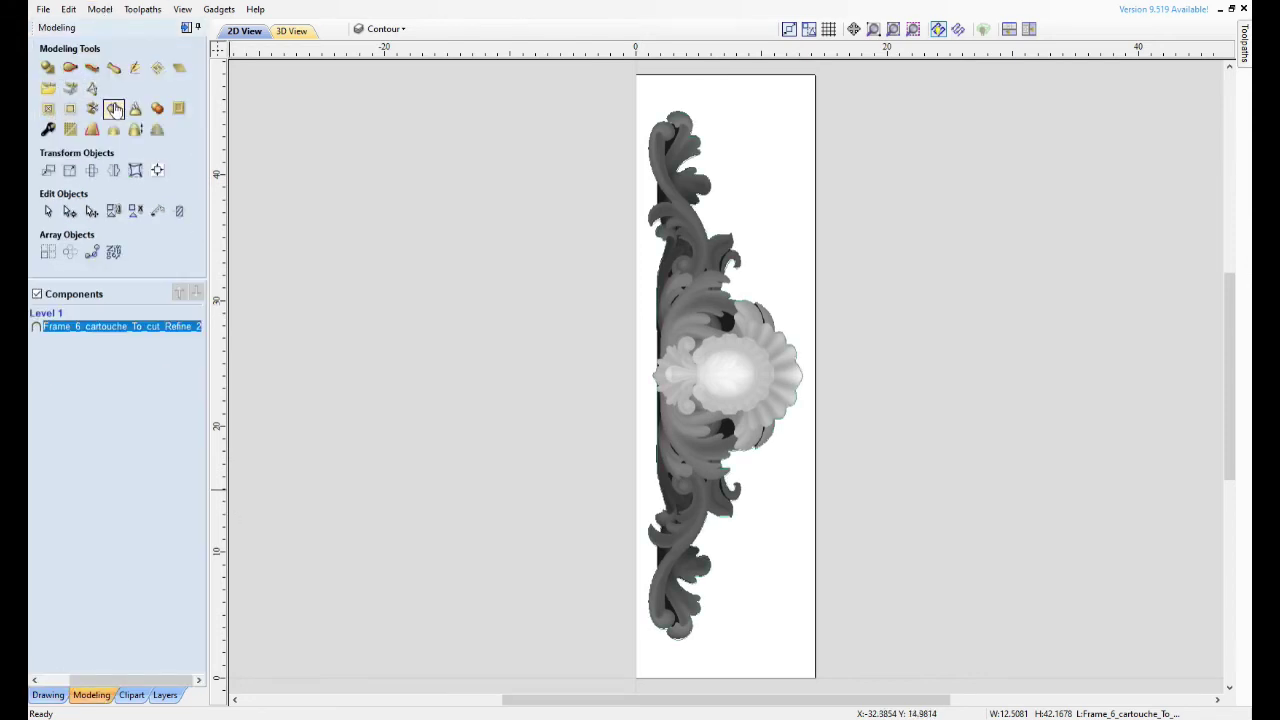
pyautogui.scroll(4, 851, 320)
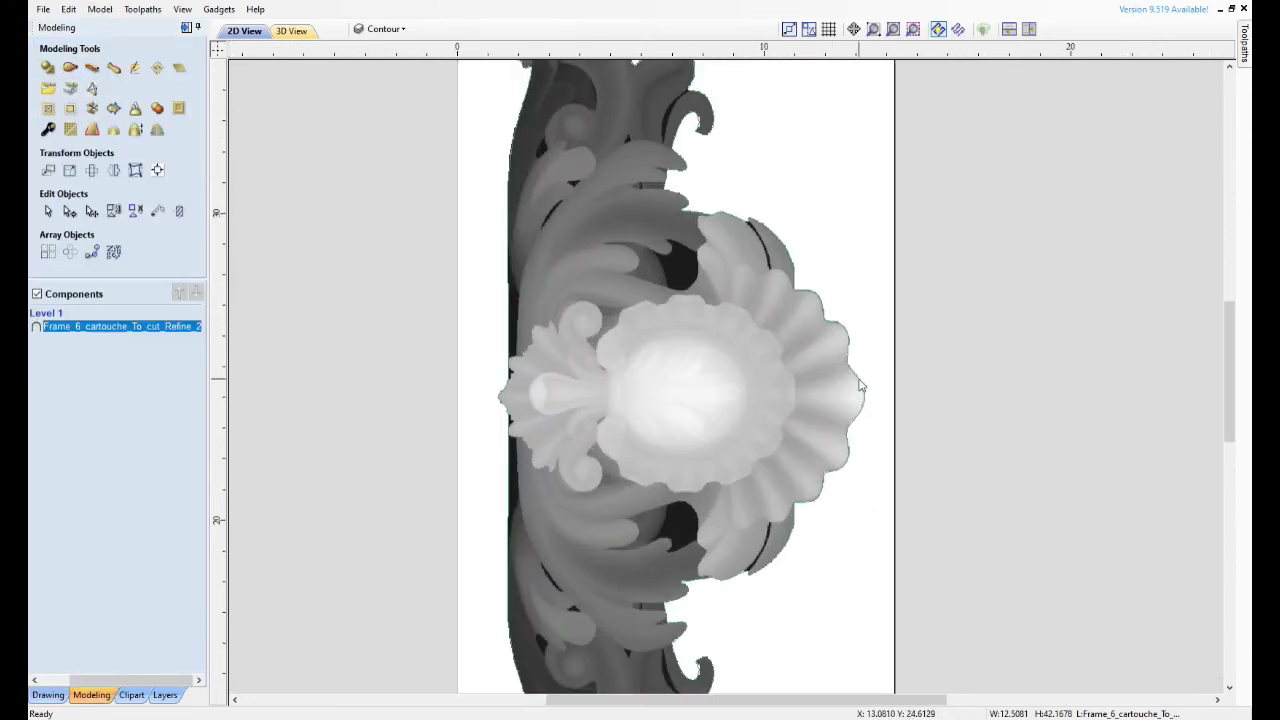
pyautogui.click(48, 695)
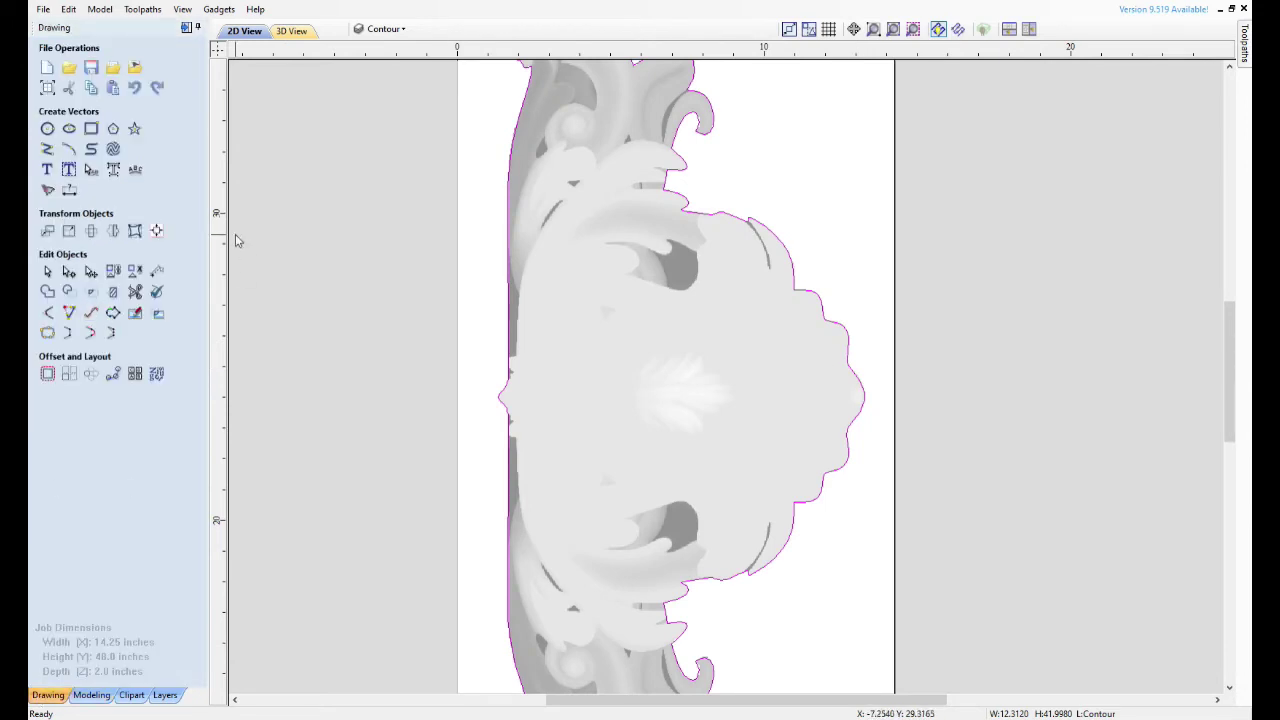
pyautogui.click(47, 374)
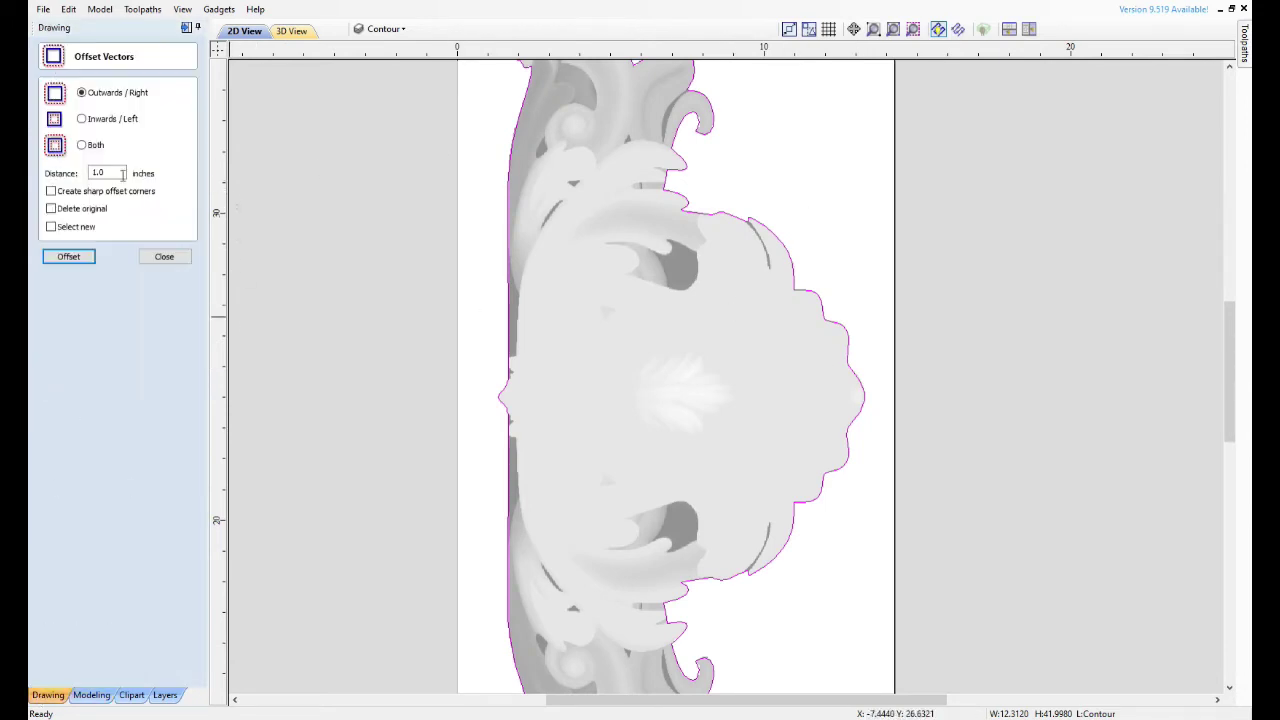
pyautogui.click(68, 256)
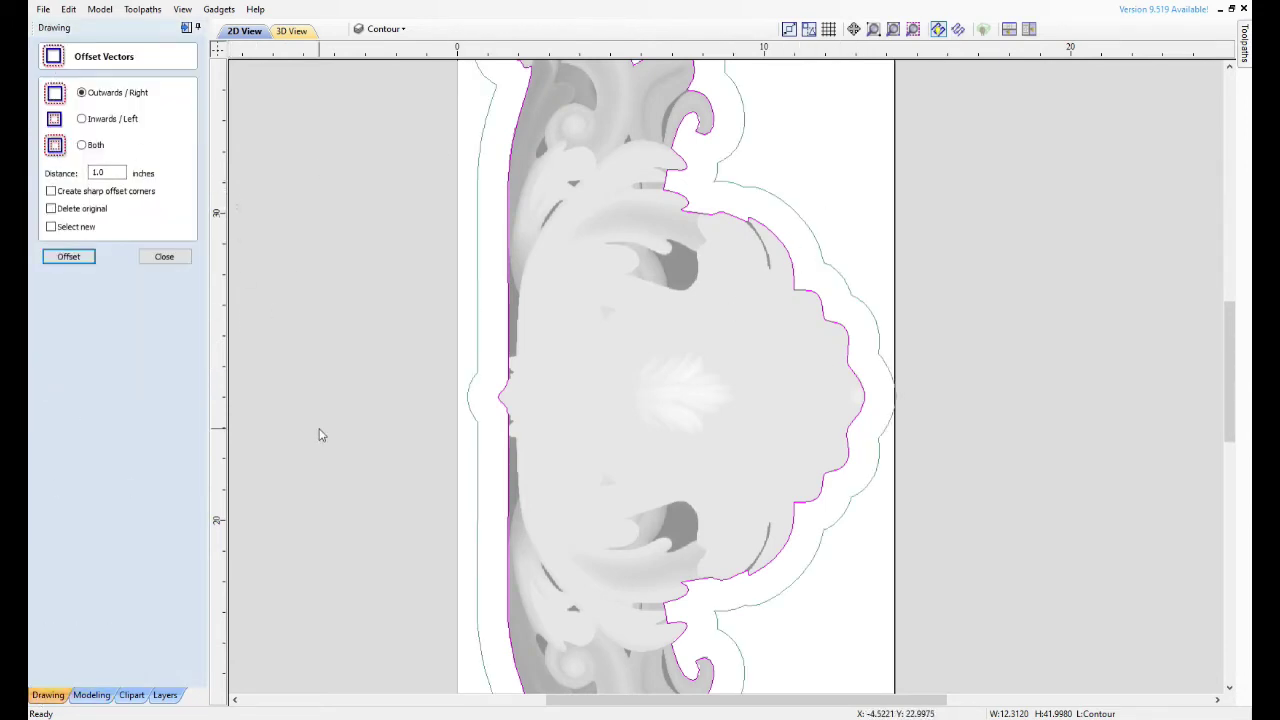
# Select the new offset boundary together with the cartouche outline and bring up the toolpath operations
pyautogui.scroll(-3, 777, 426)
pyautogui.scroll(2, 681, 118)
pyautogui.click(777, 283)
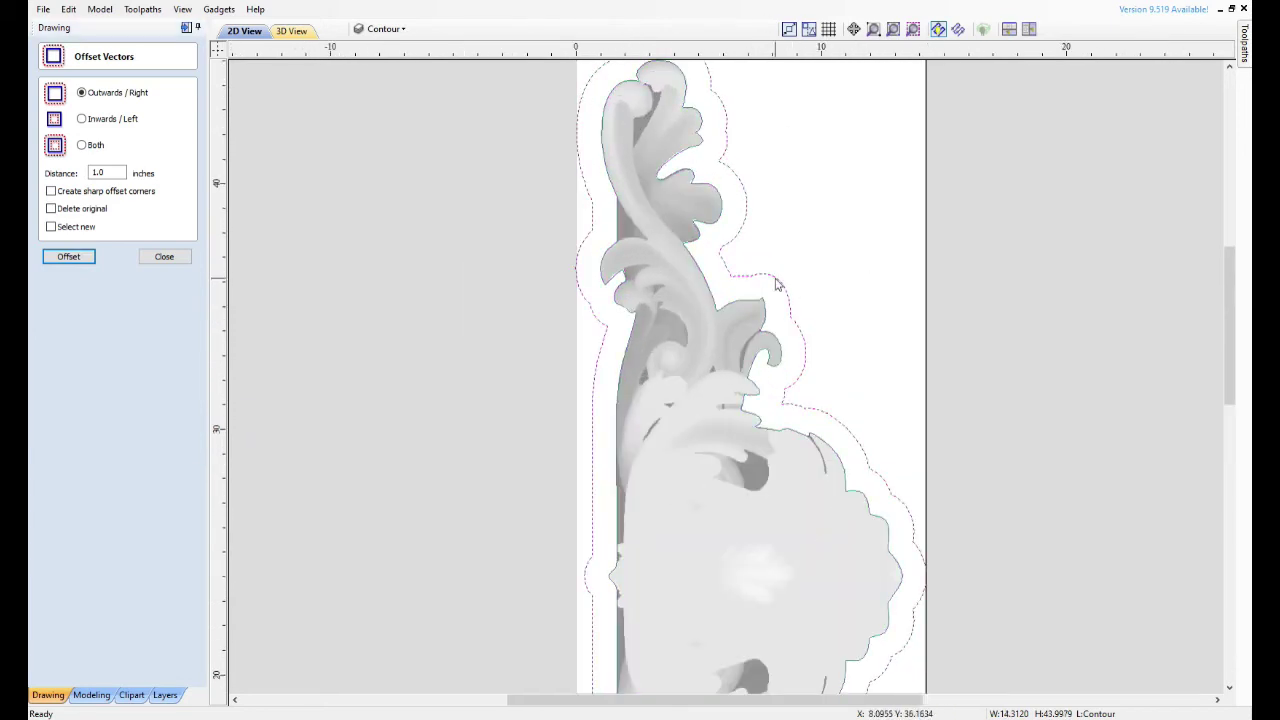
pyautogui.keyDown('shift'); pyautogui.click(755, 302); pyautogui.keyUp('shift')
pyautogui.click(1244, 44)
pyautogui.click(1198, 378)
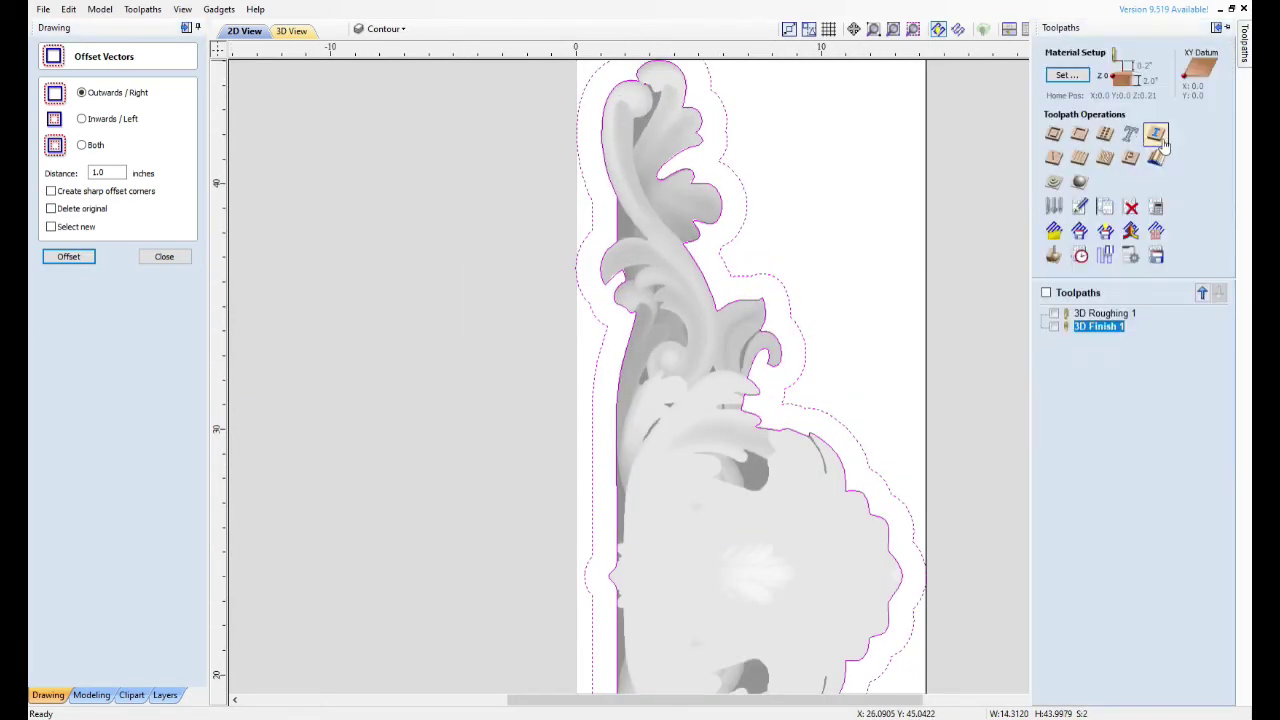
# Calculate a 0.5 inch deep, climb-cut offset pocket between the two outlines with the 0.5 inch end mill and simulate it
pyautogui.click(1080, 140)
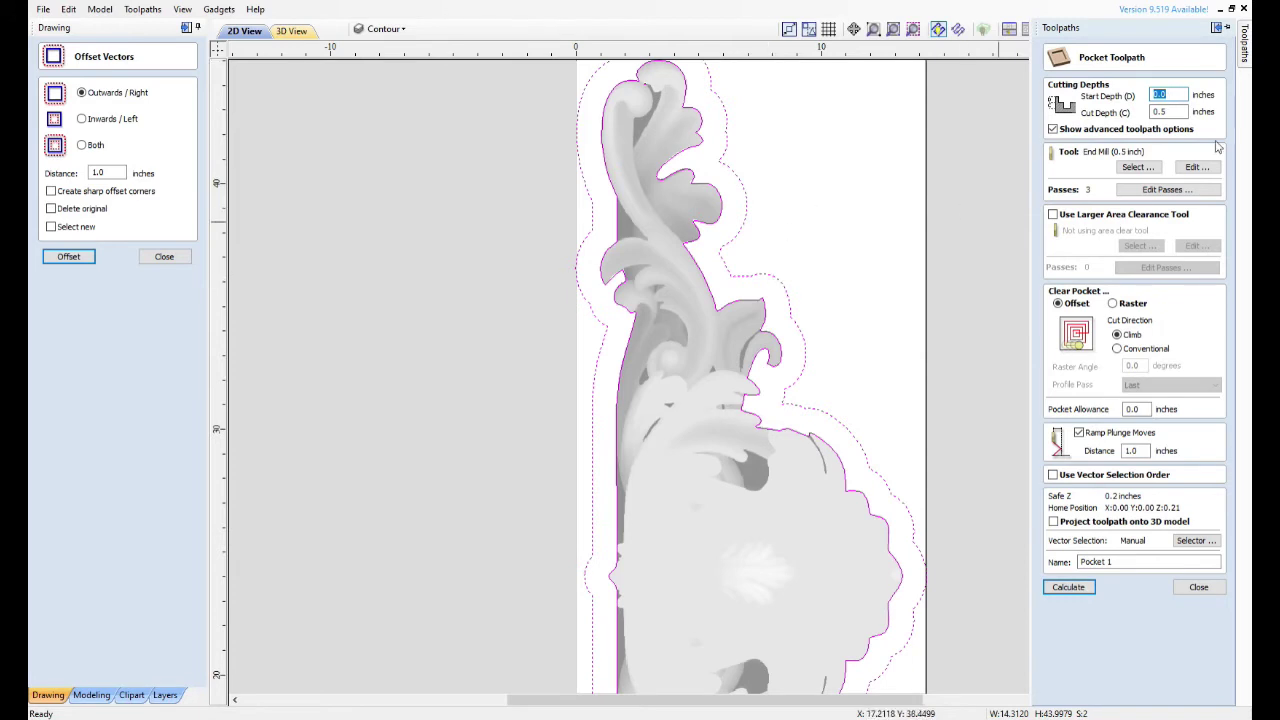
pyautogui.click(1199, 168)
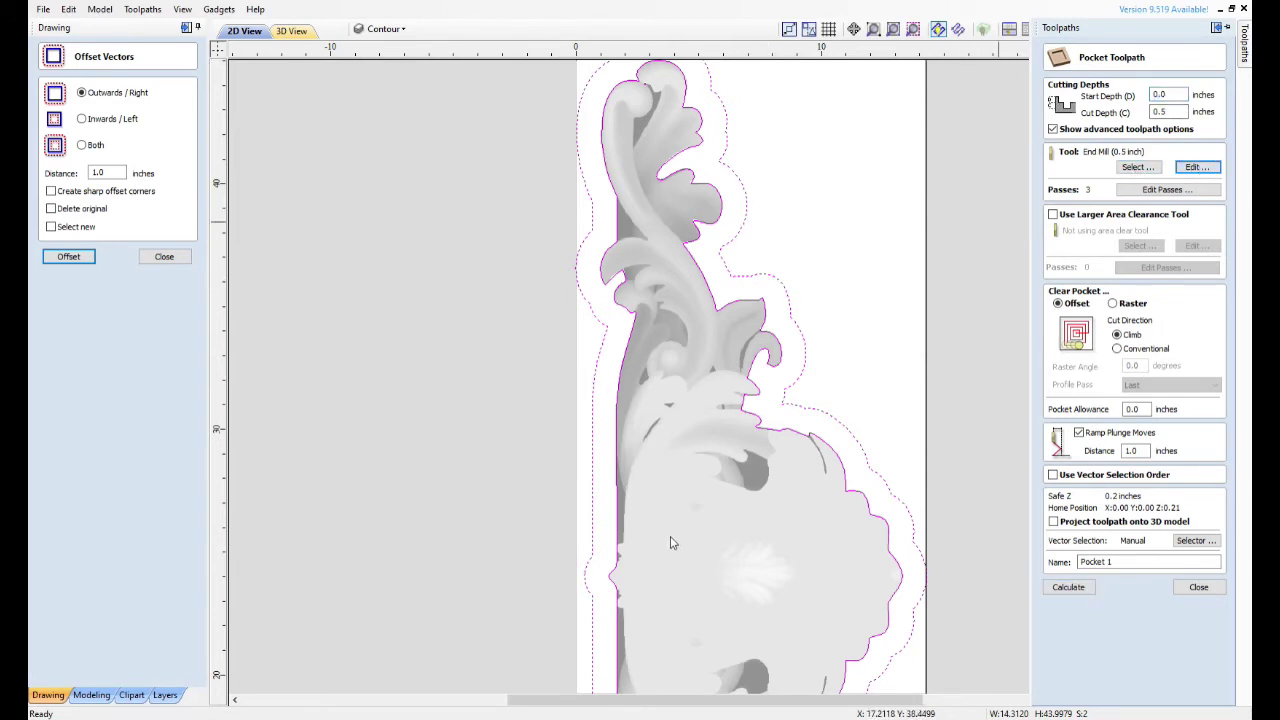
pyautogui.click(1068, 587)
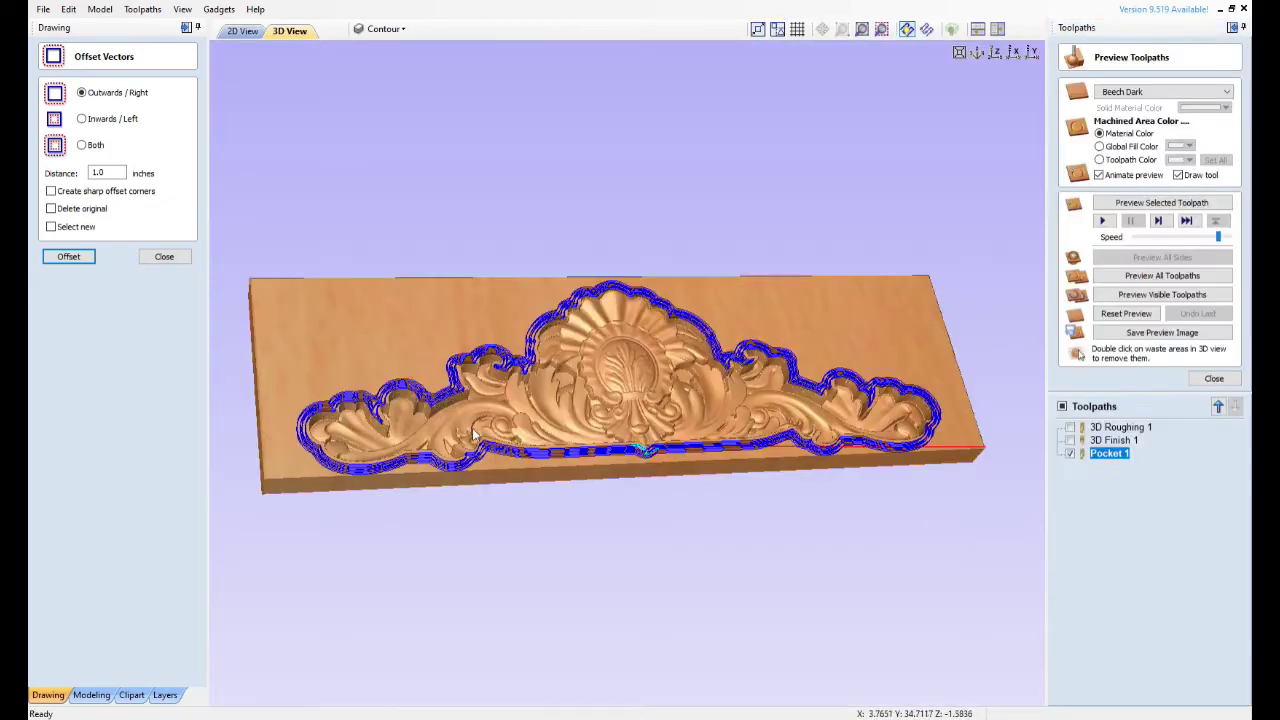
pyautogui.click(1102, 221)
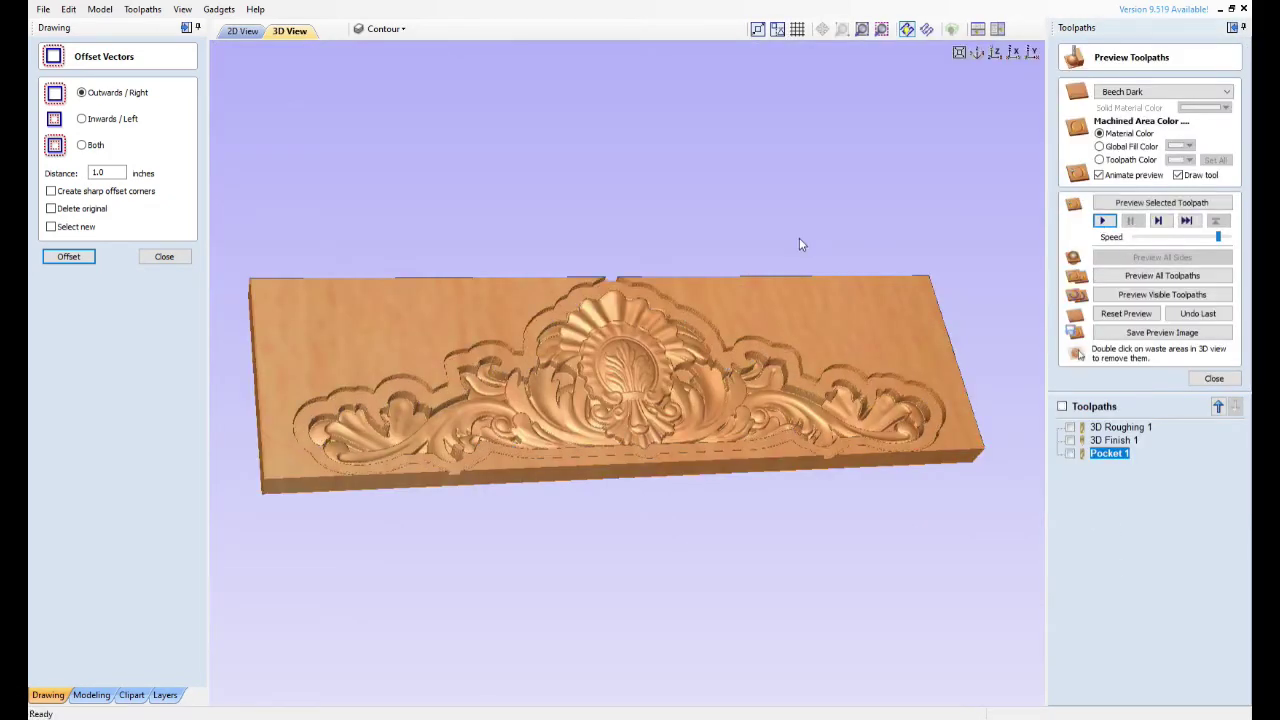
pyautogui.scroll(3, 790, 250)
# Reopen Pocket 1, recalculate it and run its cutting simulation again on the carved blank
pyautogui.doubleClick(1108, 455)
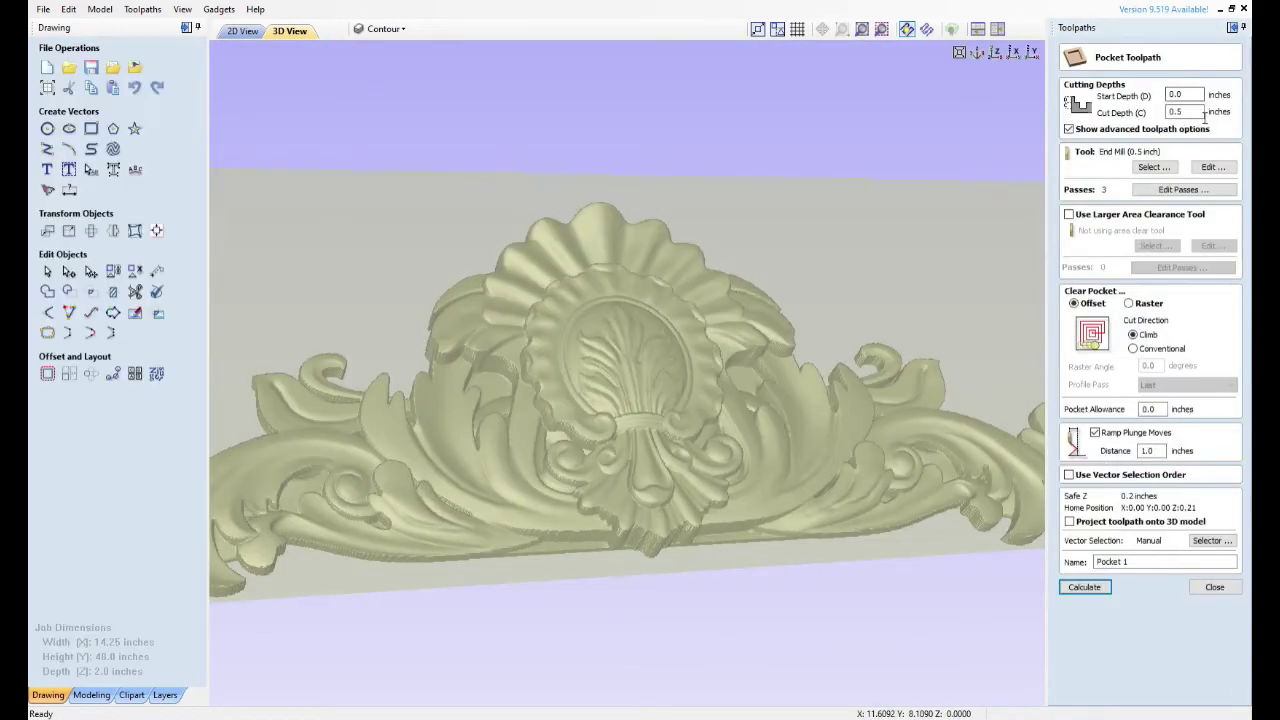
pyautogui.press('Return')
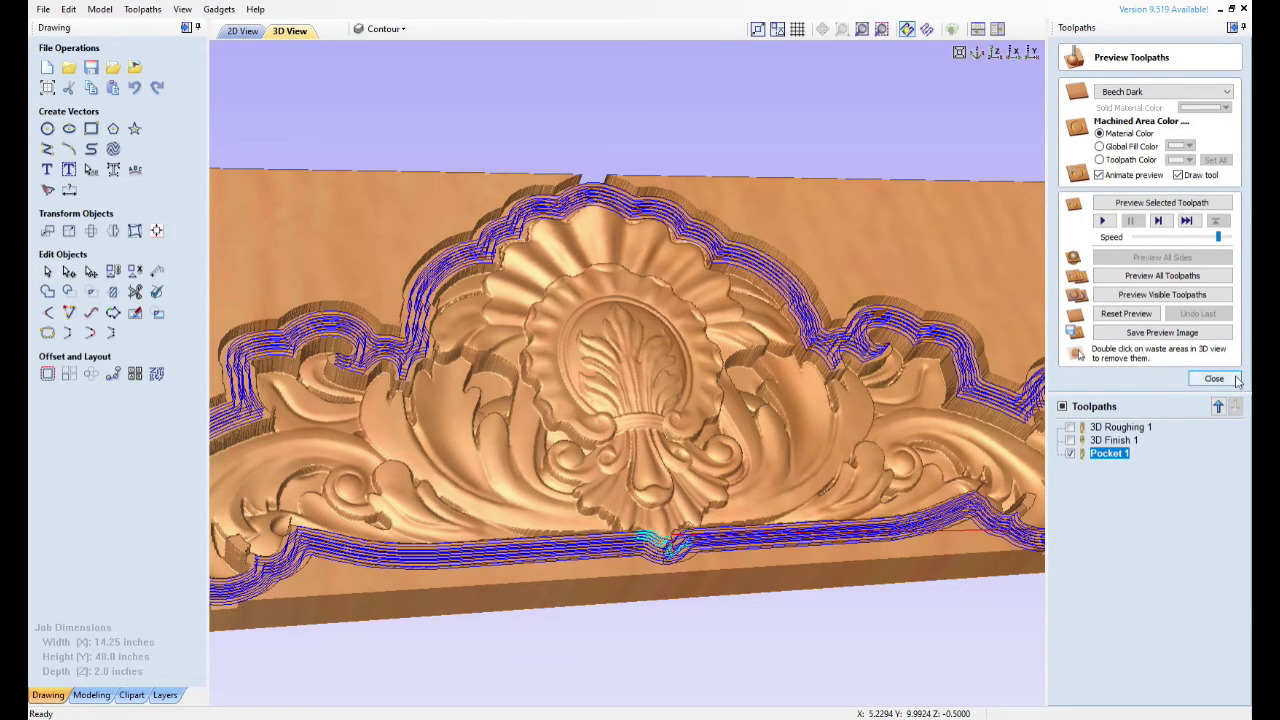
pyautogui.click(1236, 380)
pyautogui.doubleClick(1108, 453)
pyautogui.click(1086, 585)
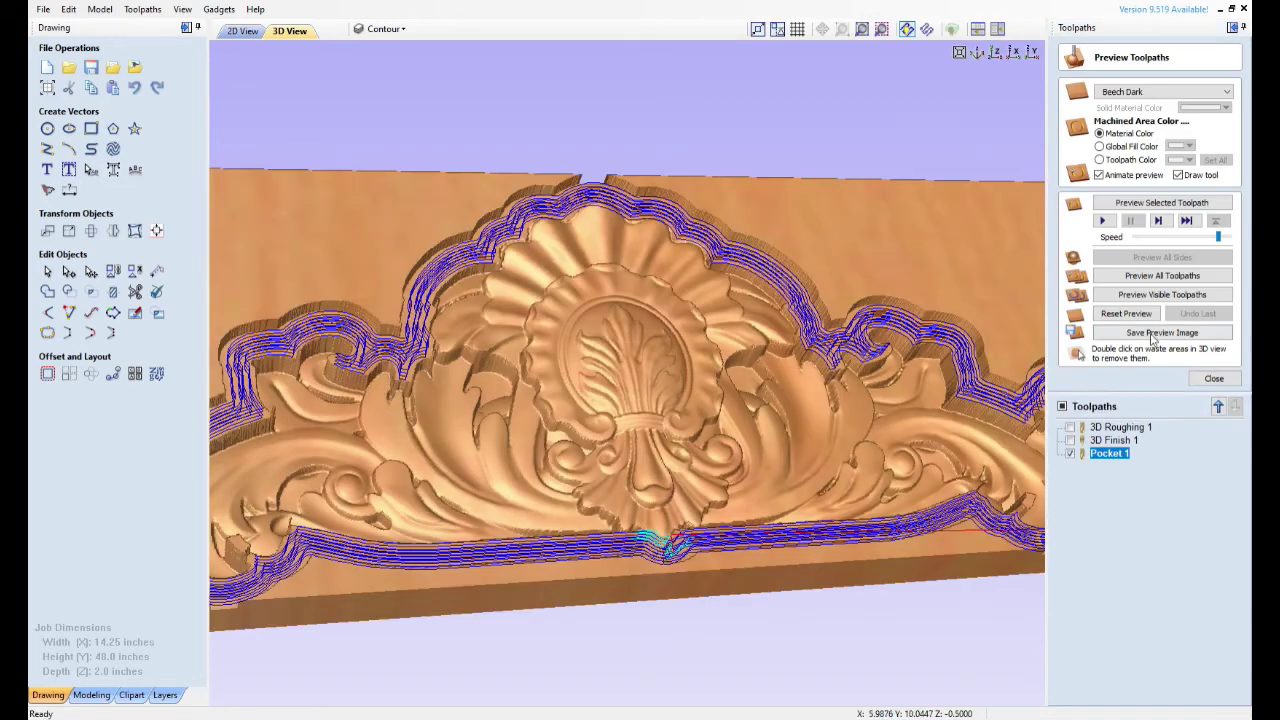
pyautogui.click(1126, 314)
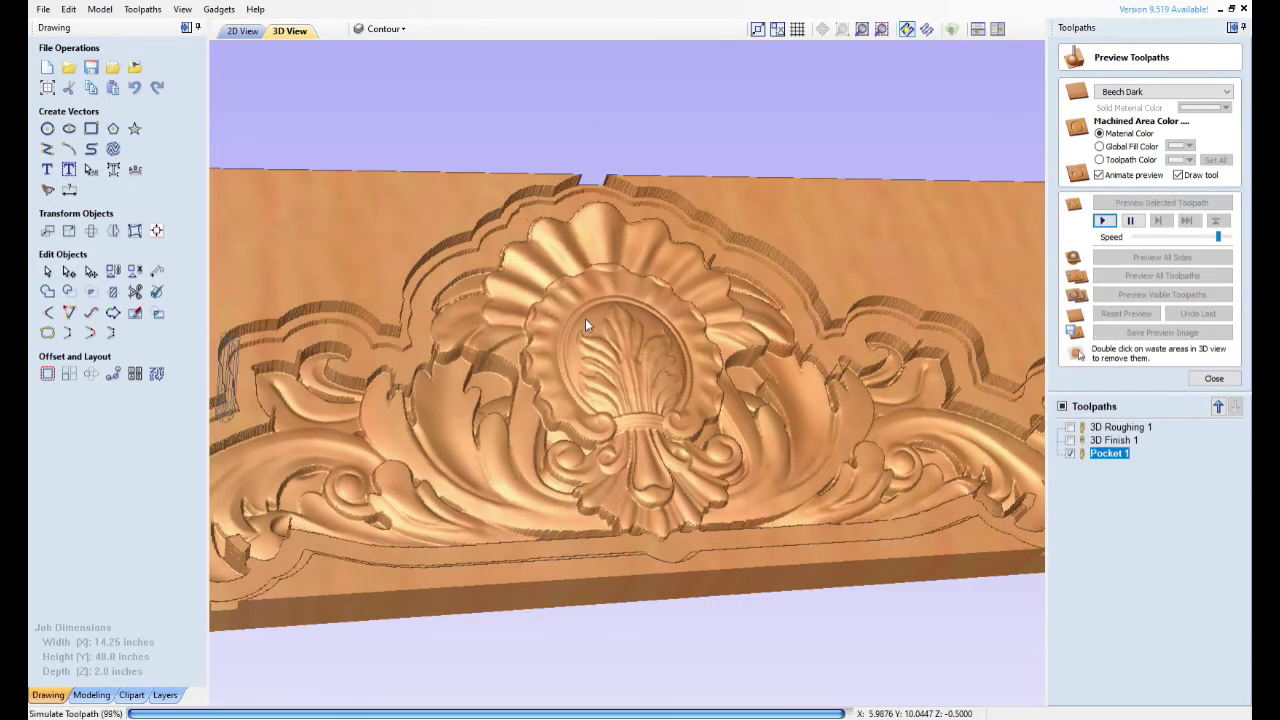
# Calculate a 2.05 inch deep outside profile toolpath around the cartouche outline with the 0.25 inch end mill, climb cut
pyautogui.press('F2')
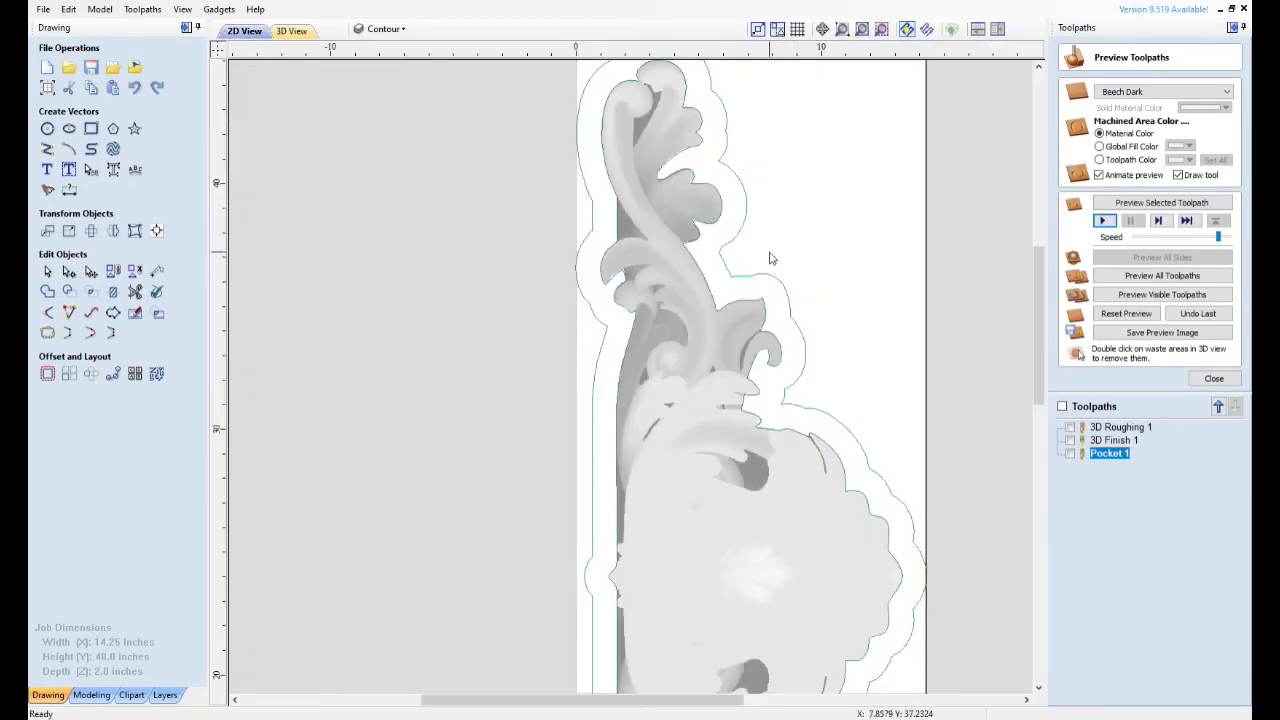
pyautogui.click(1214, 378)
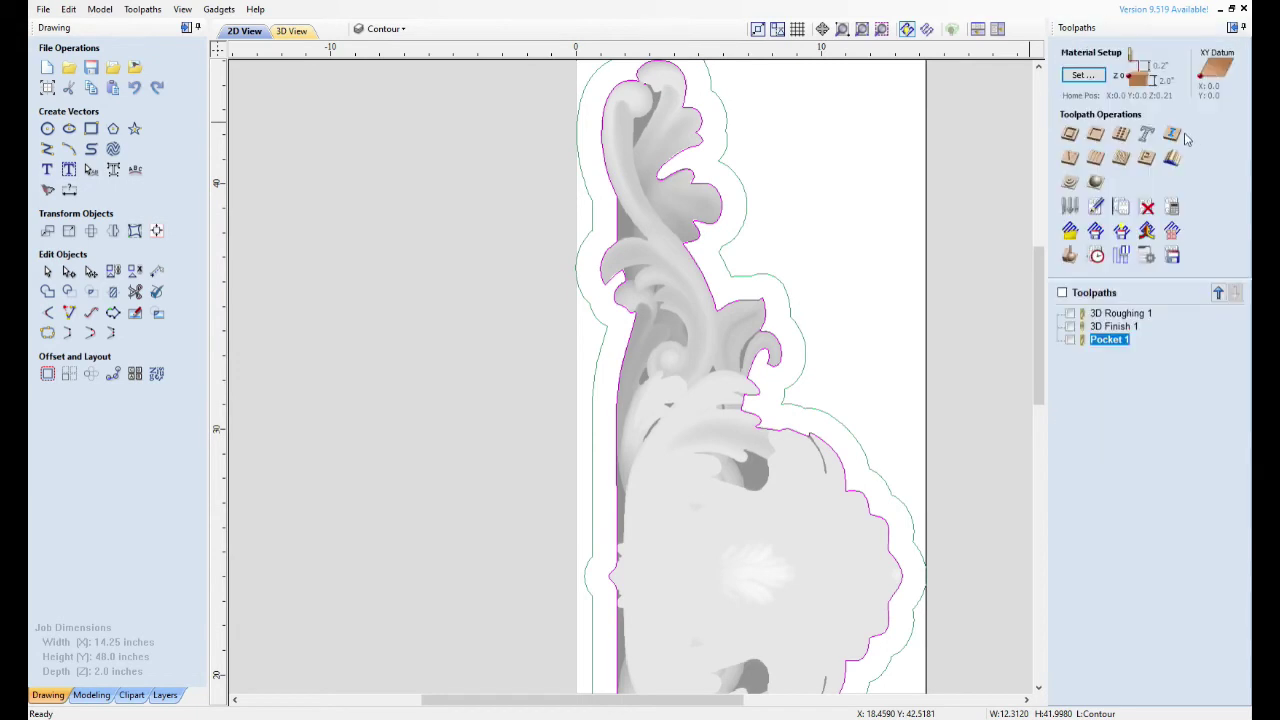
pyautogui.click(1070, 134)
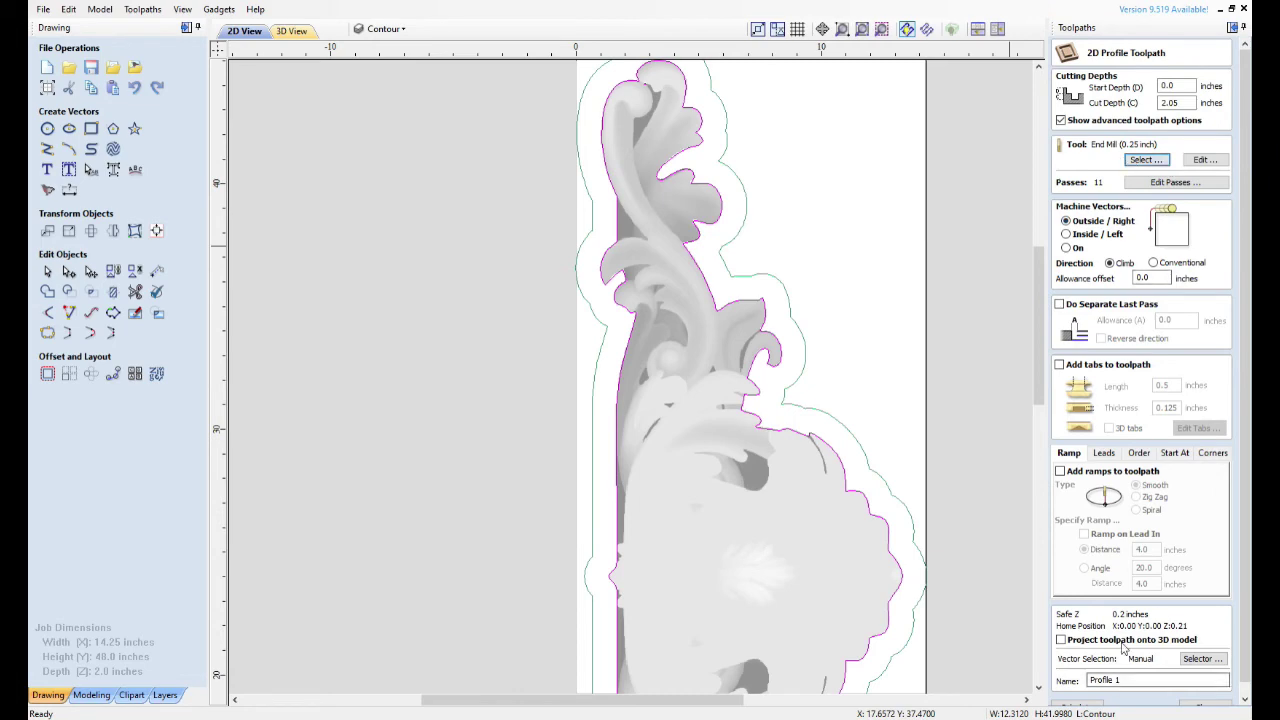
pyautogui.scroll(-1, 1122, 648)
pyautogui.click(1088, 700)
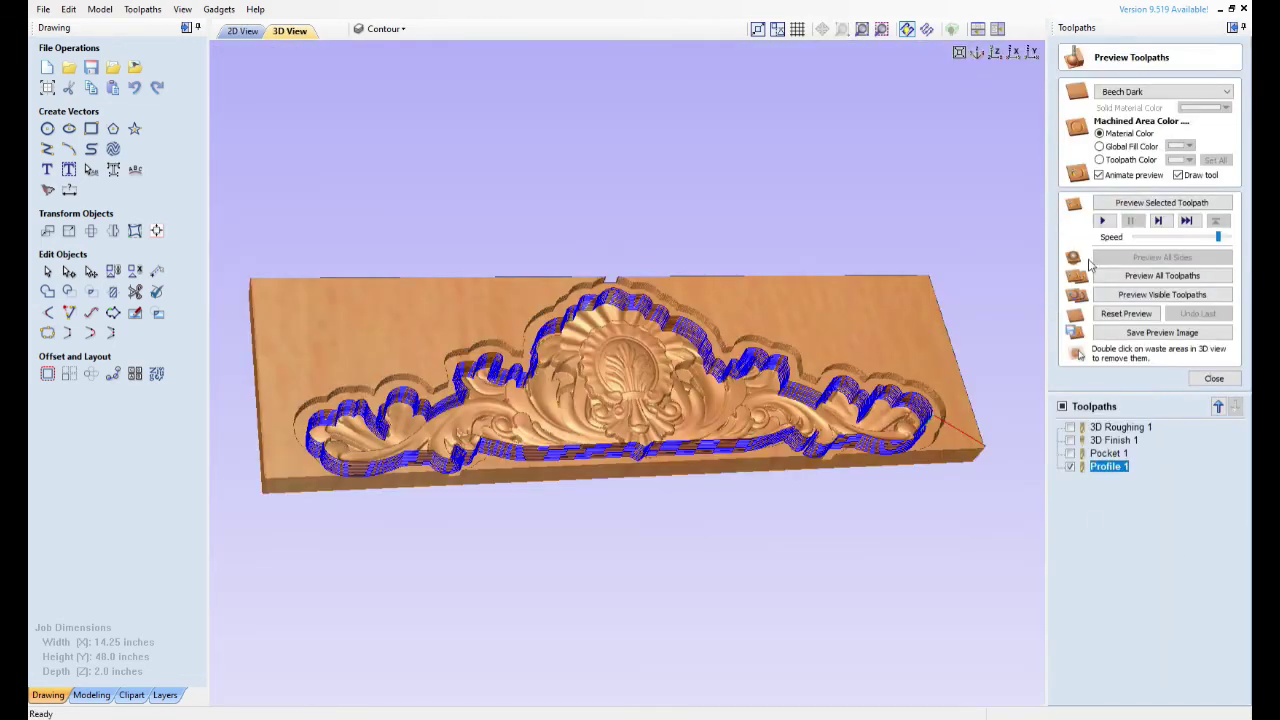
# Simulate the Profile 1 cut and remove the waste stock surrounding the cartouche from the preview
pyautogui.click(1162, 202)
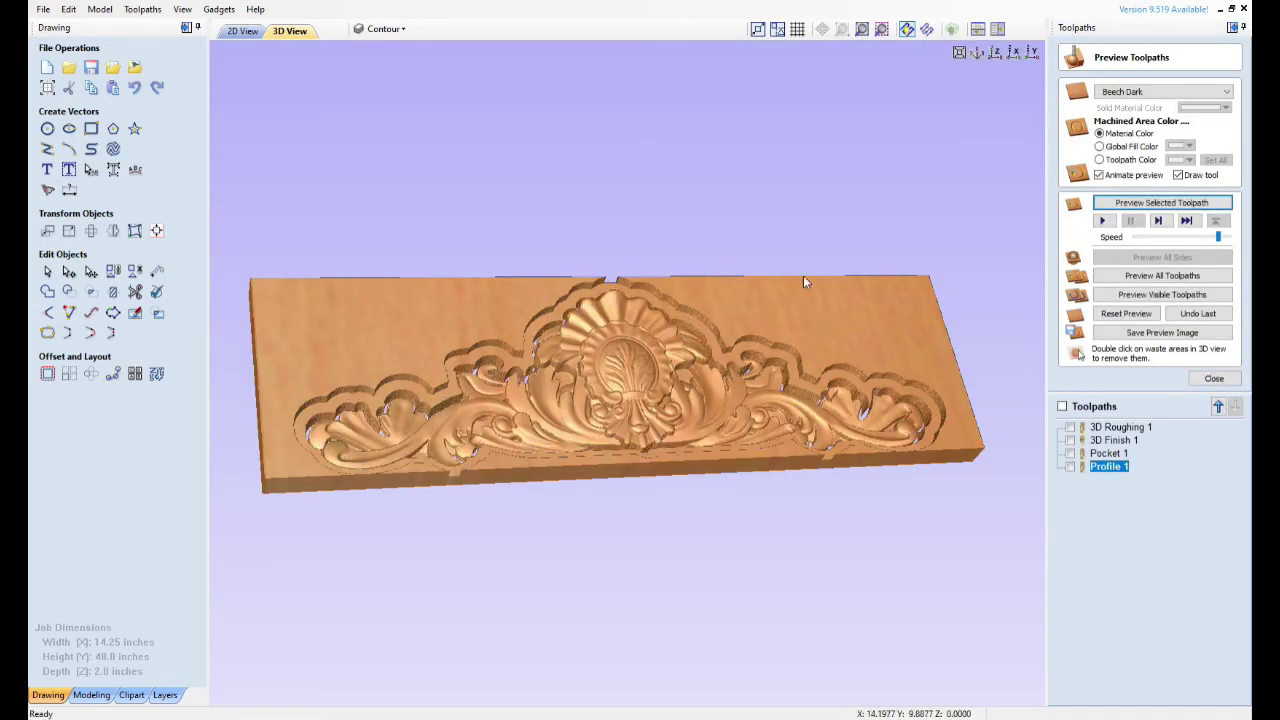
pyautogui.scroll(8, 546, 338)
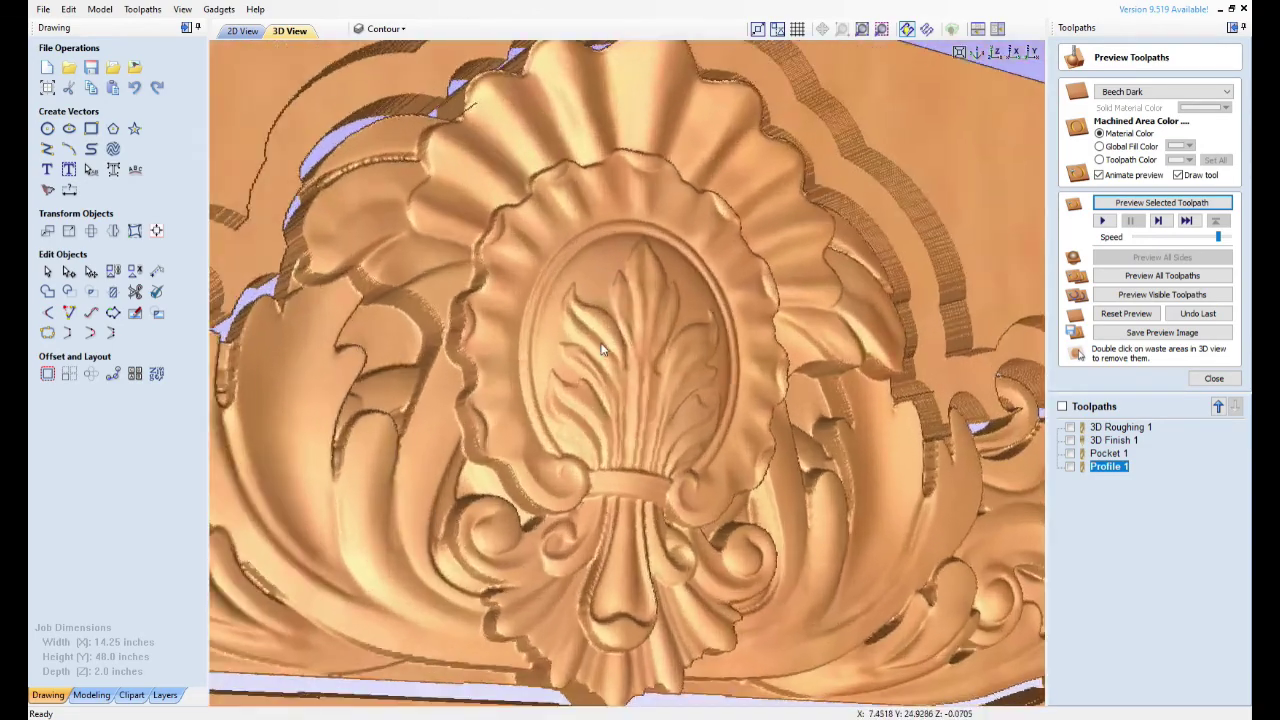
pyautogui.scroll(-3, 601, 344)
pyautogui.moveTo(601, 344); pyautogui.dragTo(526, 263)
pyautogui.doubleClick(837, 338)
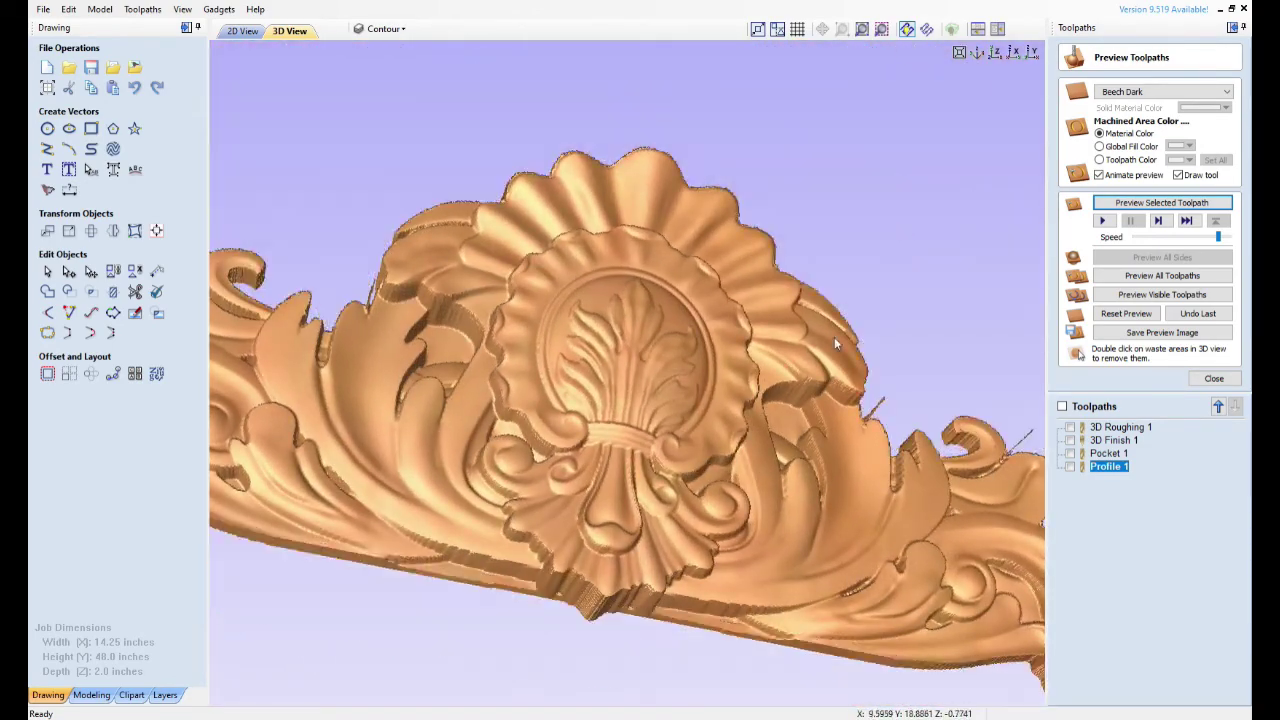
# Examine the cut-out cartouche from another angle, fit it to the view and set the standard isometric view
pyautogui.moveTo(836, 338); pyautogui.dragTo(760, 589)
pyautogui.scroll(-3, 760, 589)
pyautogui.click(963, 55)
pyautogui.click(977, 58)
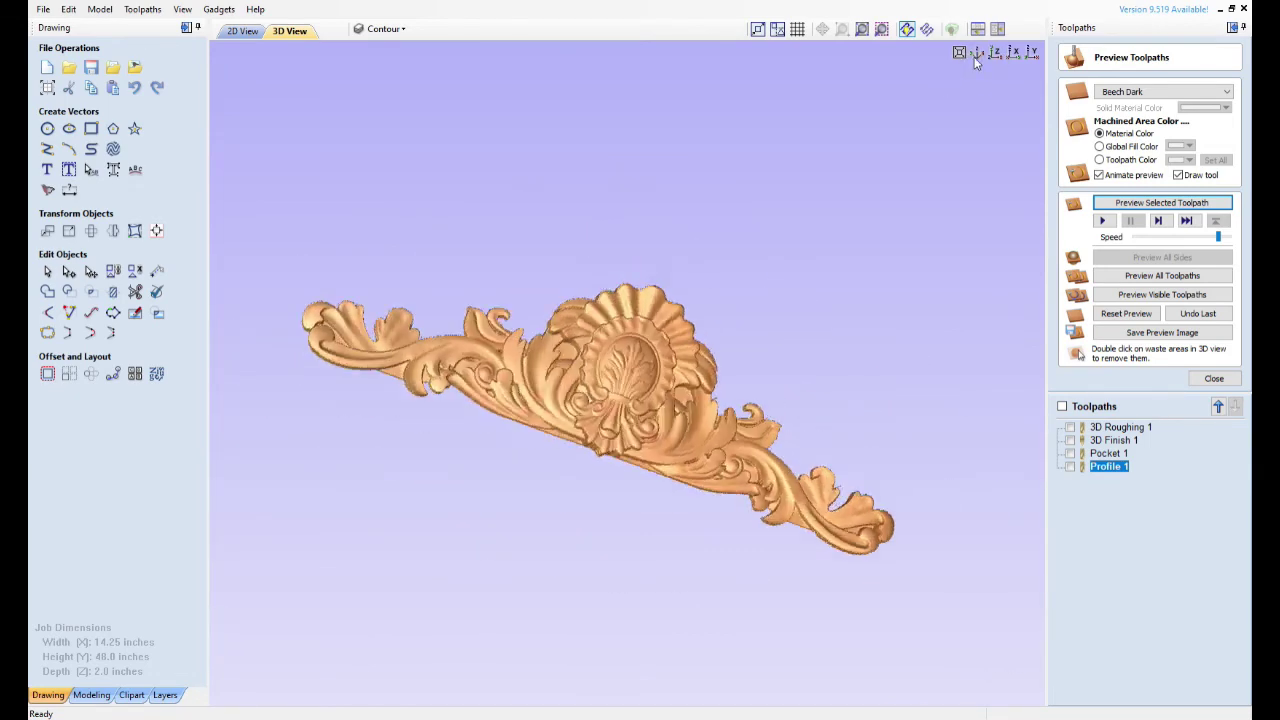